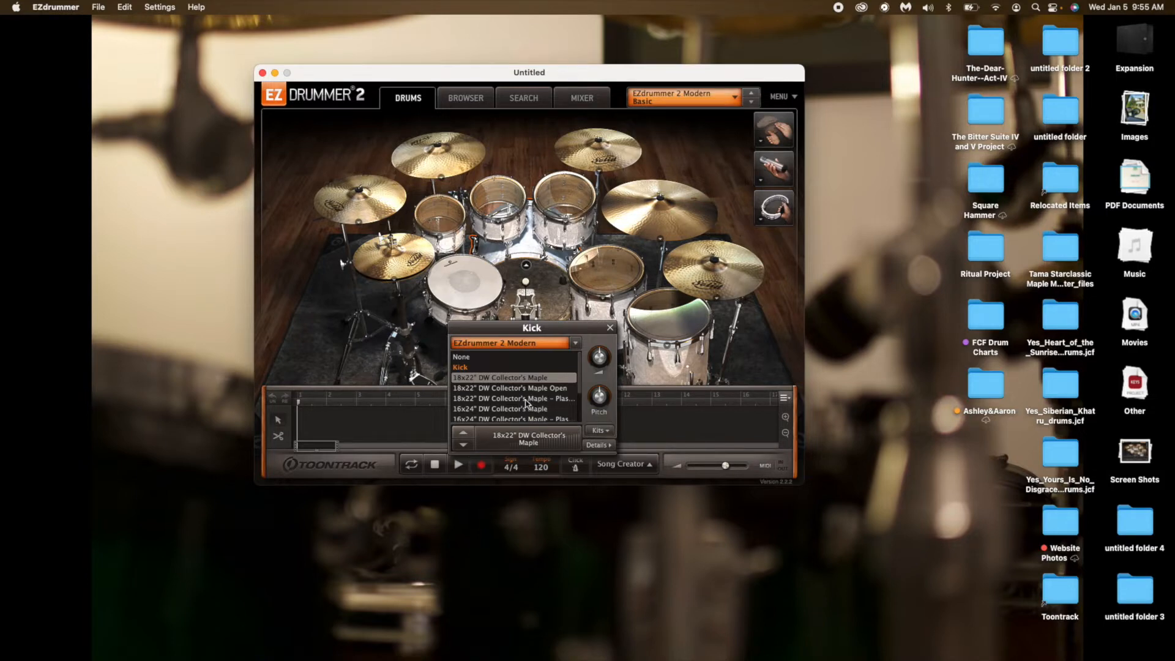
Audition other kick variants, set the kick to the 16x22" Yamaha 9000 – Plastic Beater, and play it several times.
{"action": "left_click", "coordinate": [526, 399]}
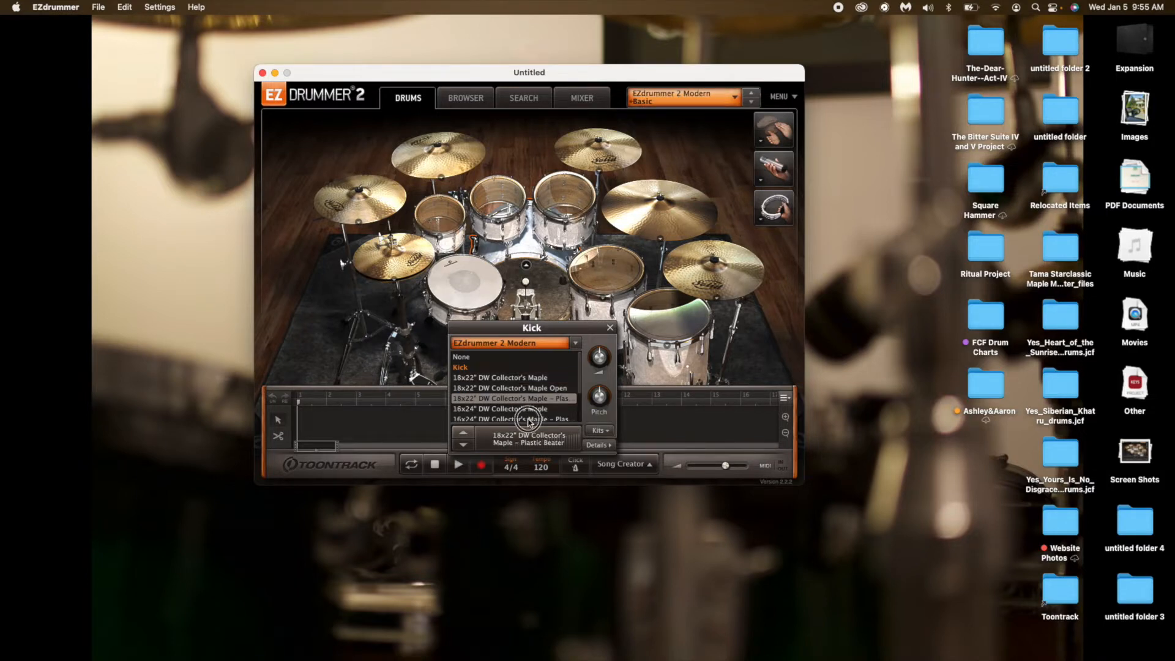
{"action": "left_click", "coordinate": [528, 420]}
{"action": "scroll", "coordinate": [579, 367], "scroll_direction": "down", "scroll_amount": 3}
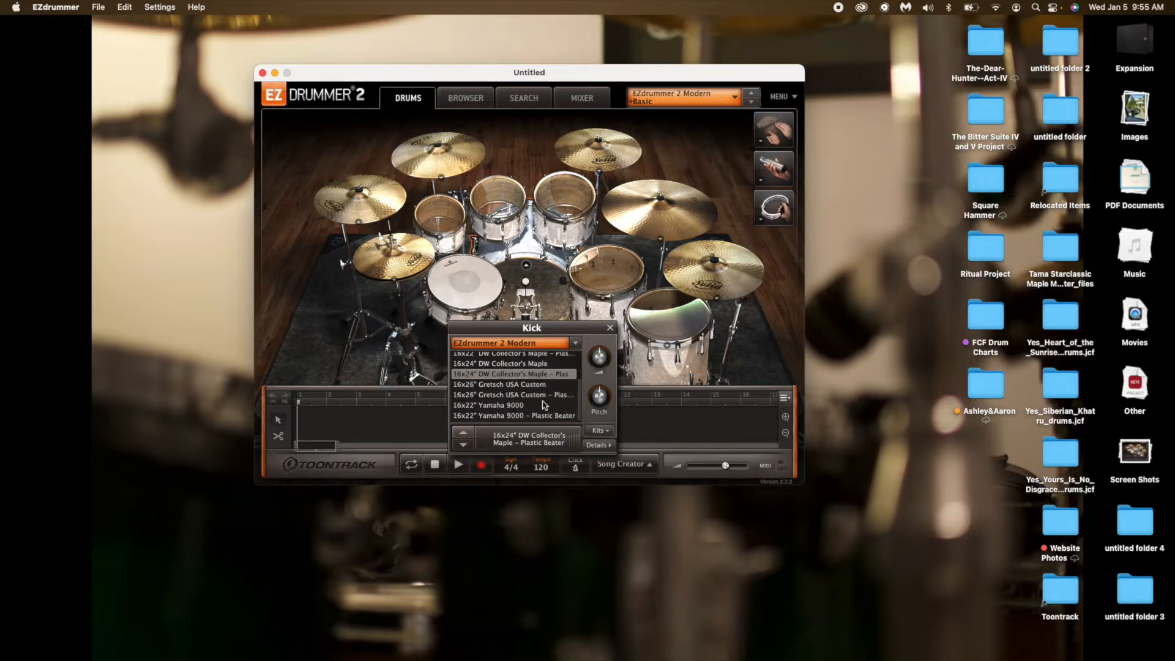
{"action": "left_click", "coordinate": [524, 405]}
{"action": "left_click", "coordinate": [519, 416]}
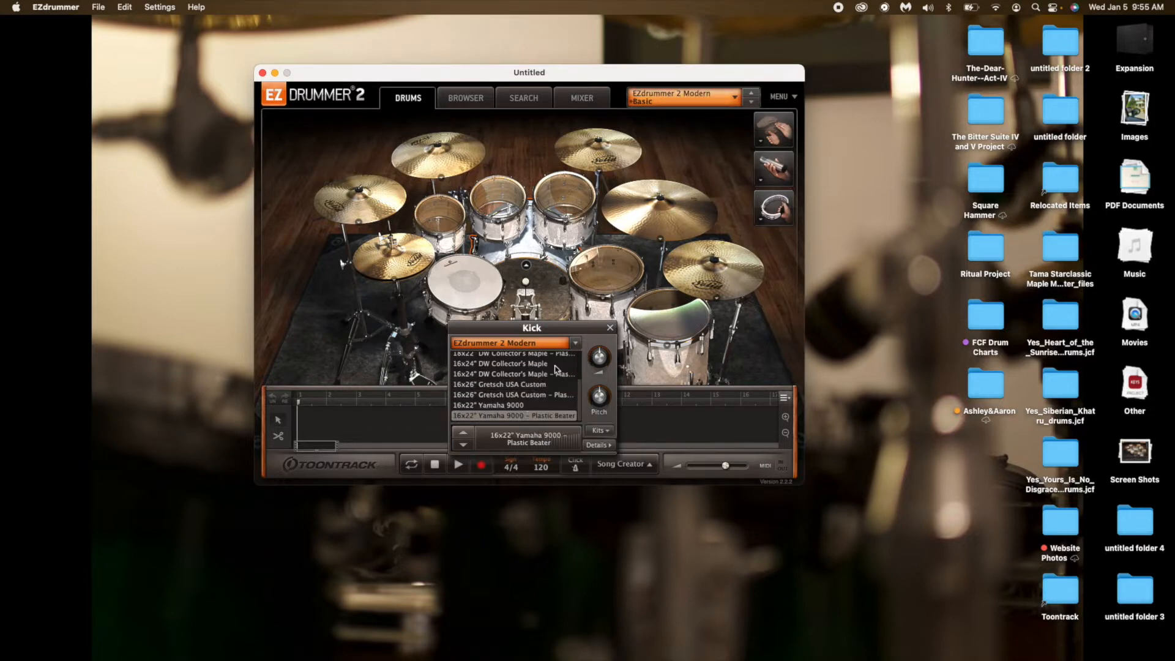
{"action": "left_click", "coordinate": [610, 330]}
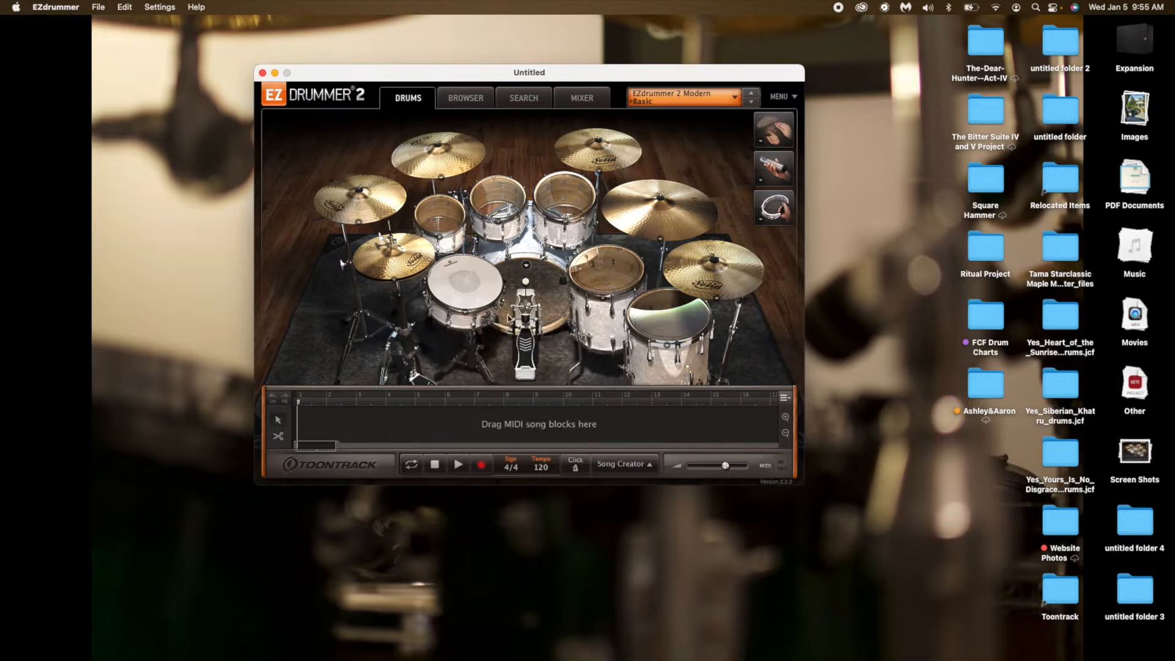
{"action": "left_click", "coordinate": [547, 284]}
{"action": "left_click", "coordinate": [548, 284]}
{"action": "left_click", "coordinate": [547, 283]}
Replace the snare with the 8x14" Pearl Vinnie Paul Signature Maple.
{"action": "left_click", "coordinate": [466, 313]}
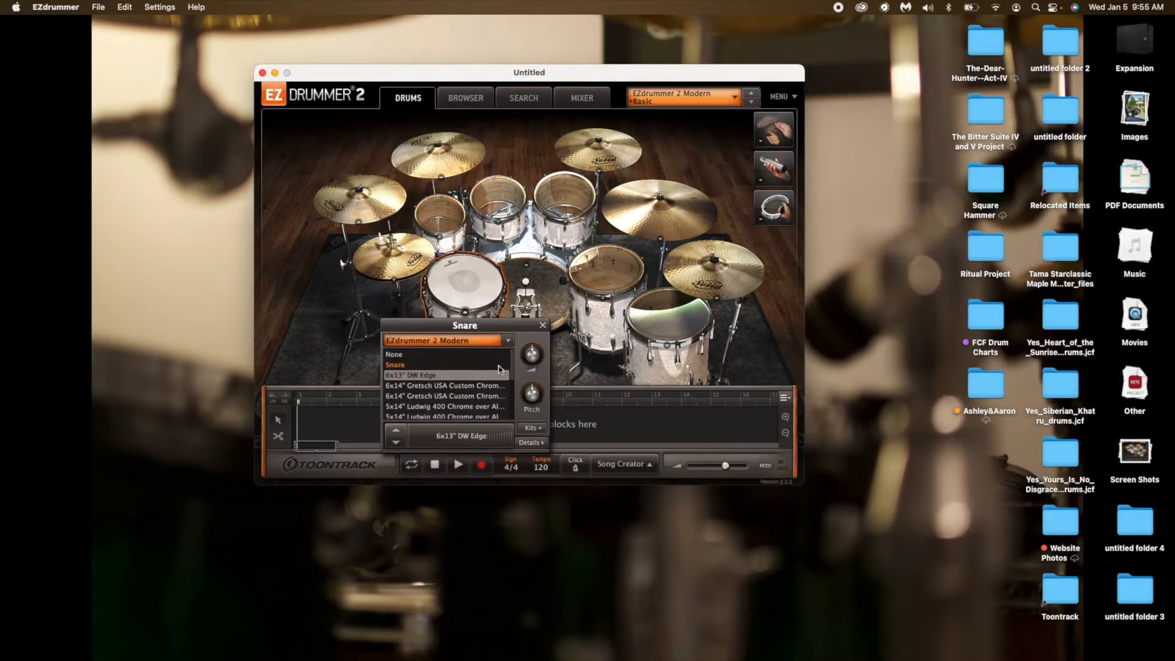
{"action": "scroll", "coordinate": [477, 385], "scroll_direction": "down", "scroll_amount": 3}
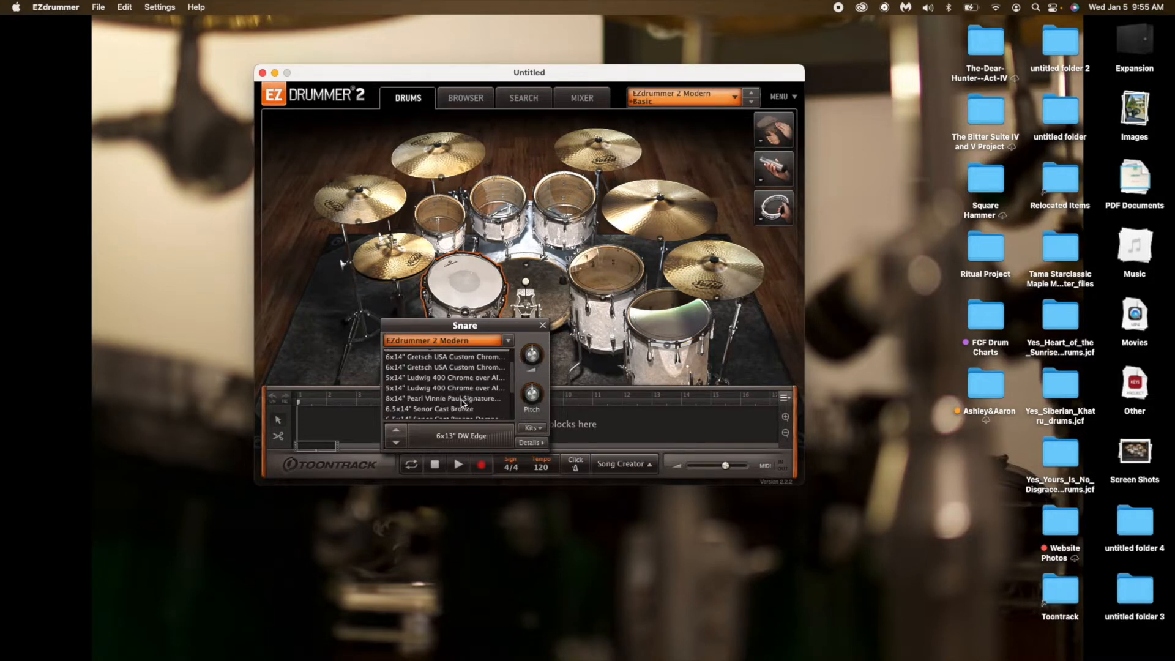
{"action": "left_click", "coordinate": [469, 400]}
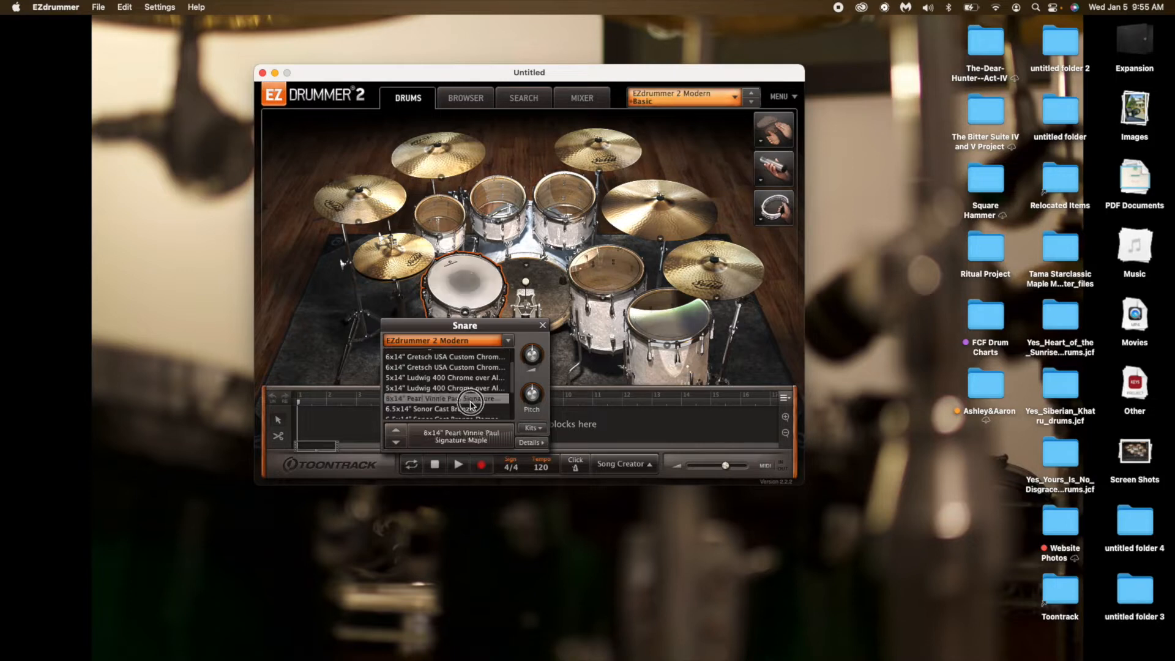
{"action": "left_click", "coordinate": [542, 325]}
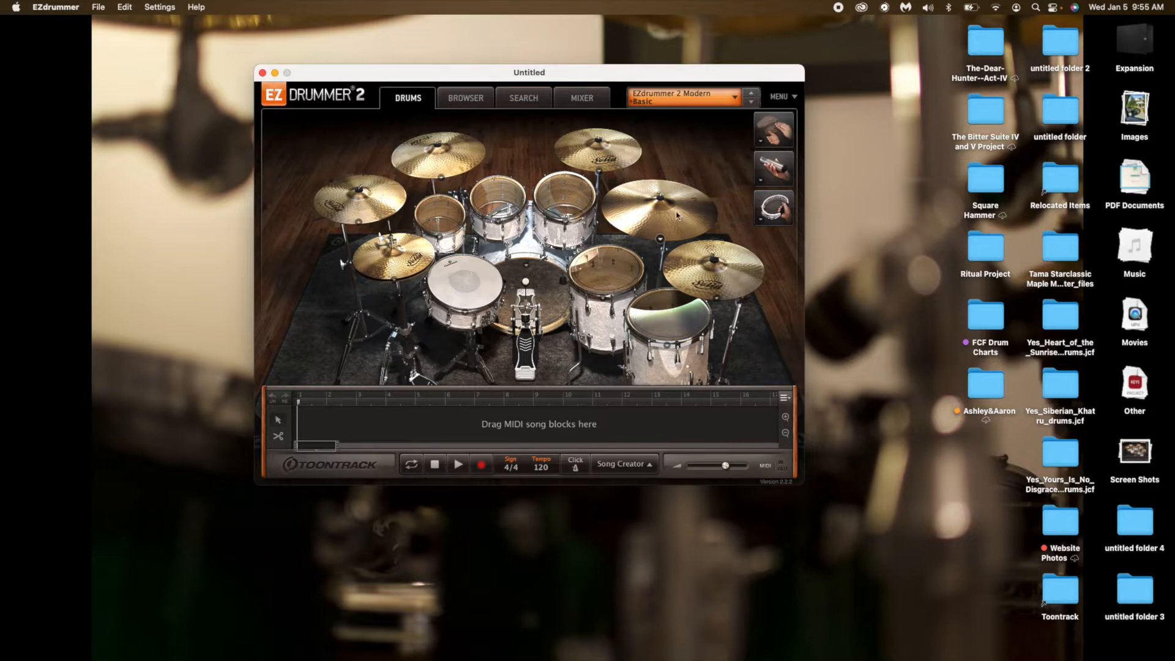
Compare the 14" Paiste Giant Beat and 14" Sabian HHX Groove hi-hats, ending on the Sabian HHX Groove.
{"action": "left_click", "coordinate": [395, 284]}
{"action": "left_click", "coordinate": [378, 354]}
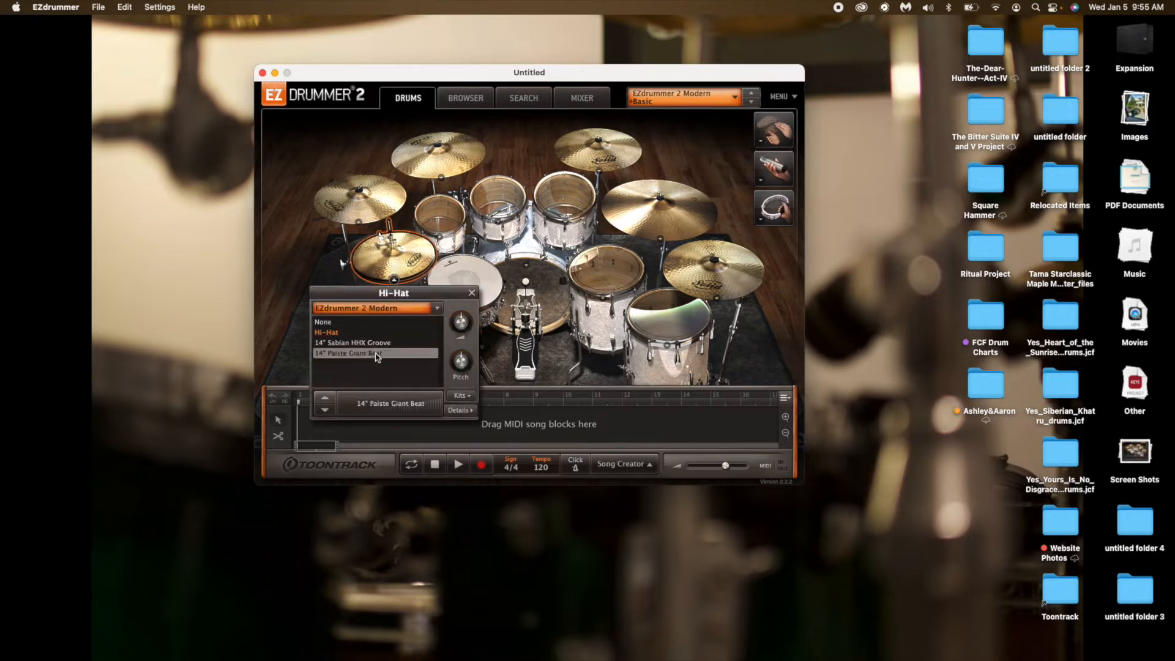
{"action": "left_click", "coordinate": [381, 343]}
{"action": "left_click", "coordinate": [380, 353]}
{"action": "left_click", "coordinate": [381, 343]}
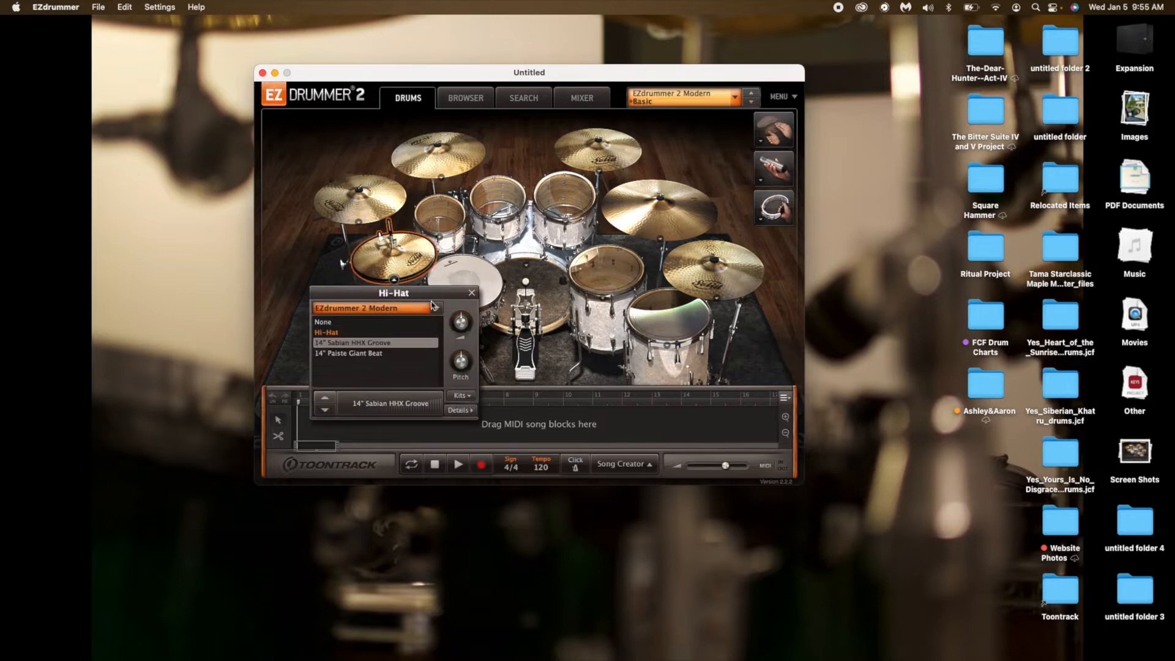
{"action": "left_click", "coordinate": [470, 295]}
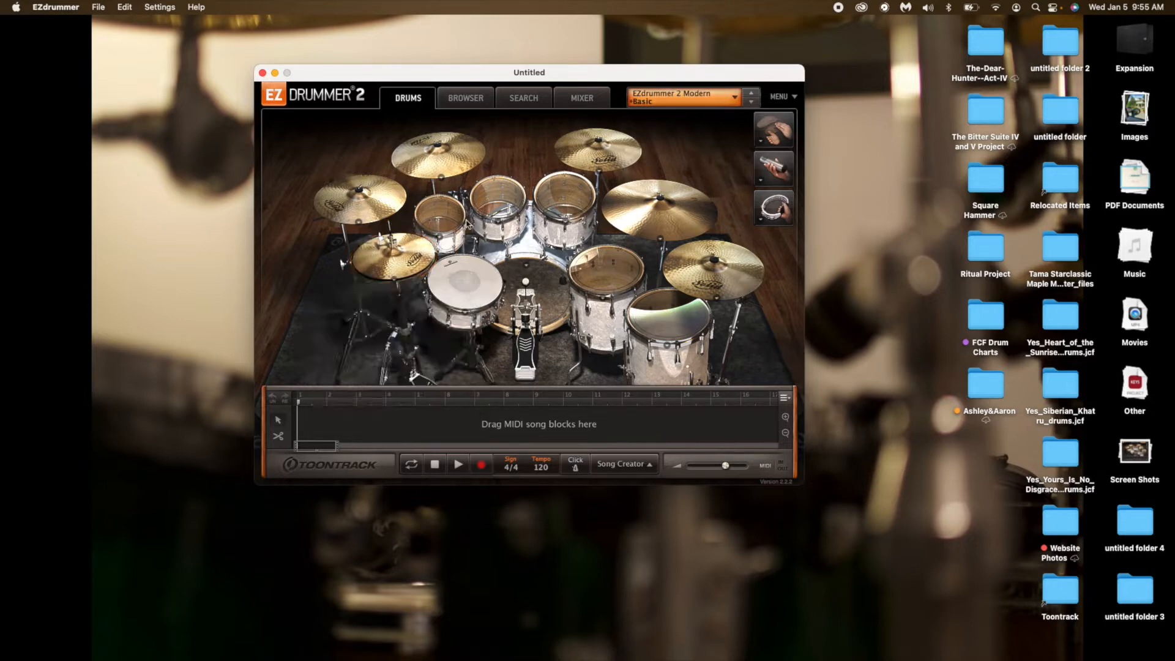
Replace the ride cymbal with the 20" Paiste 2002.
{"action": "left_click", "coordinate": [660, 240]}
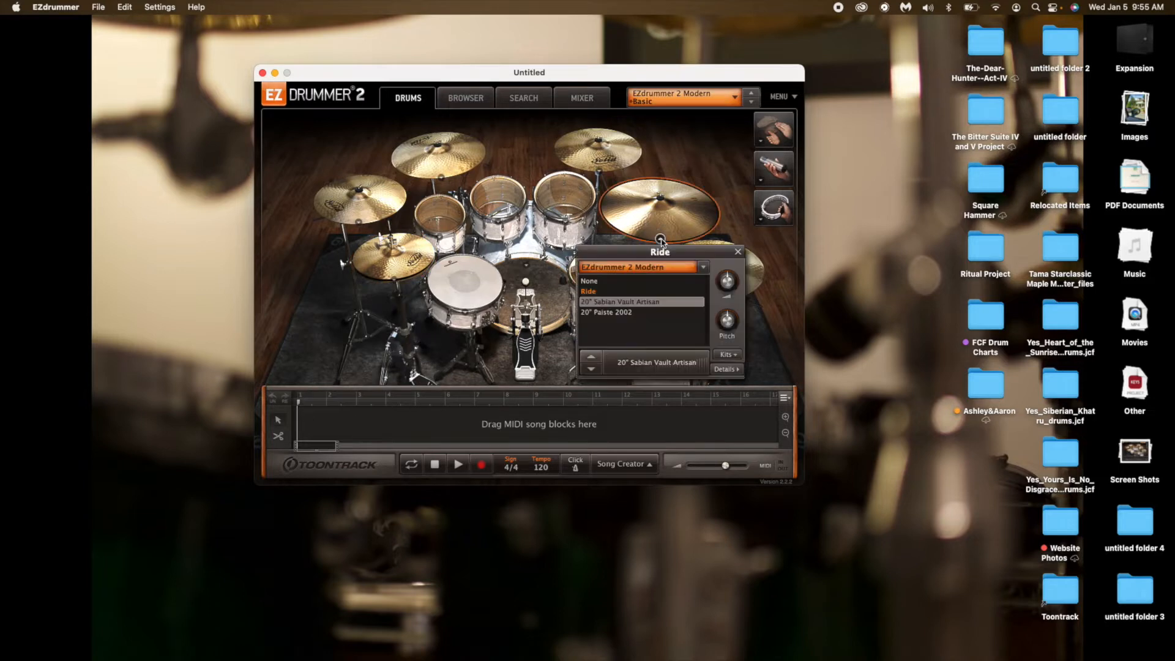
{"action": "left_click", "coordinate": [618, 312]}
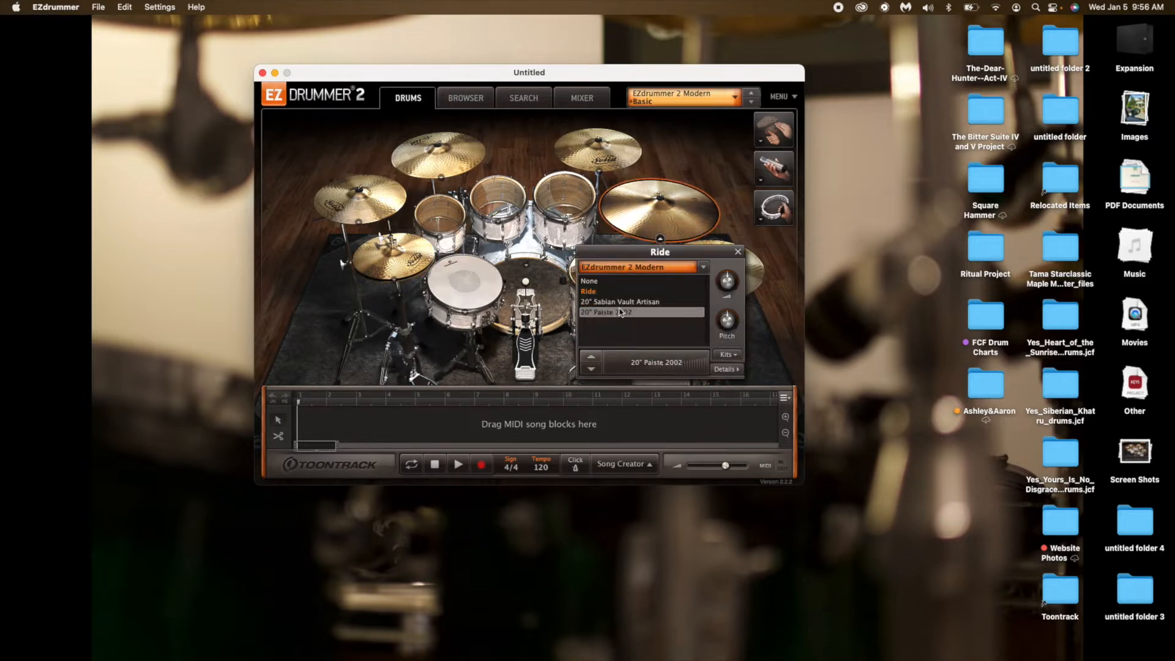
{"action": "left_click", "coordinate": [738, 252]}
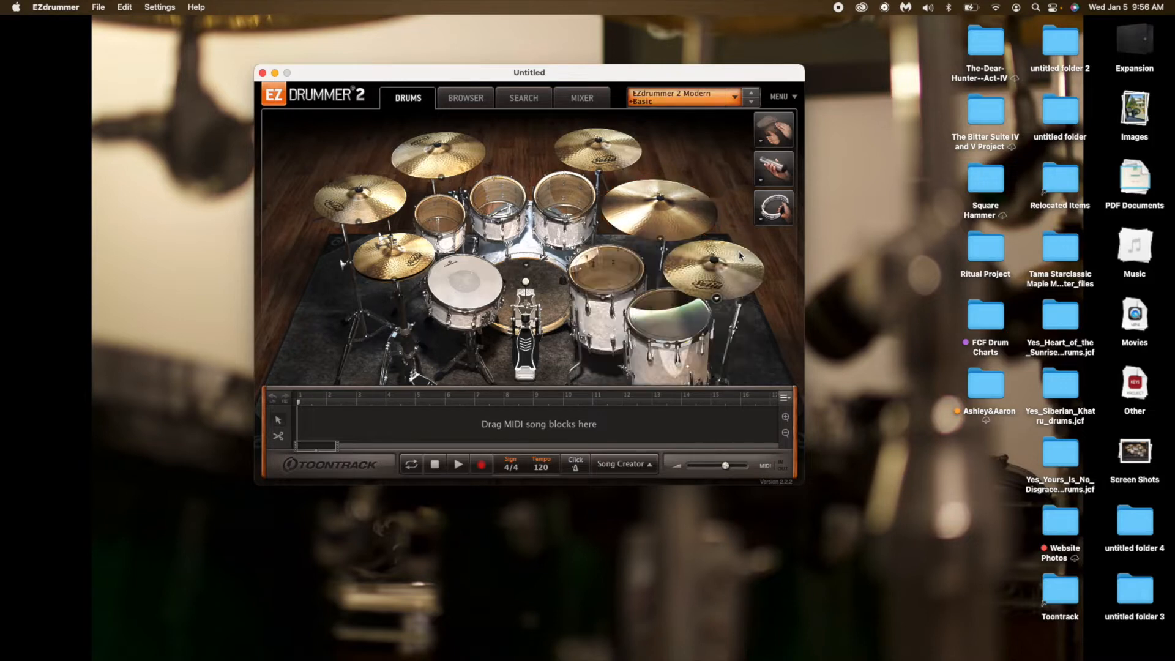
Load the Bathyal Blue Kit preset from the Mark Lewis group of the Death Metal library.
{"action": "left_click", "coordinate": [710, 102]}
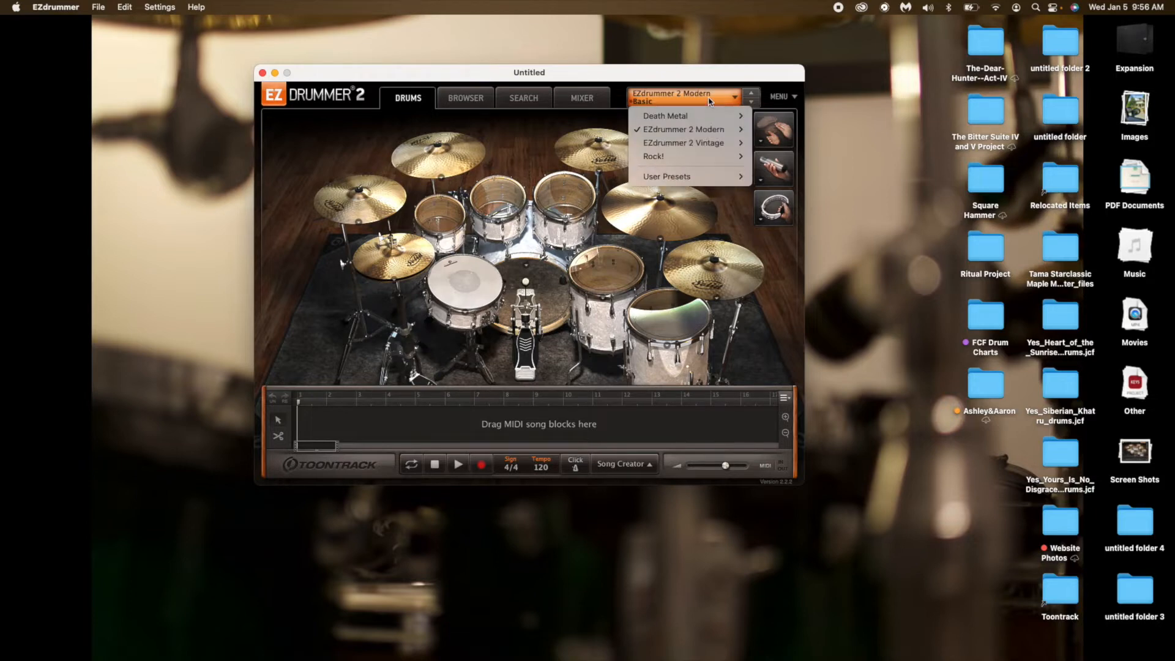
{"action": "mouse_move", "coordinate": [695, 117]}
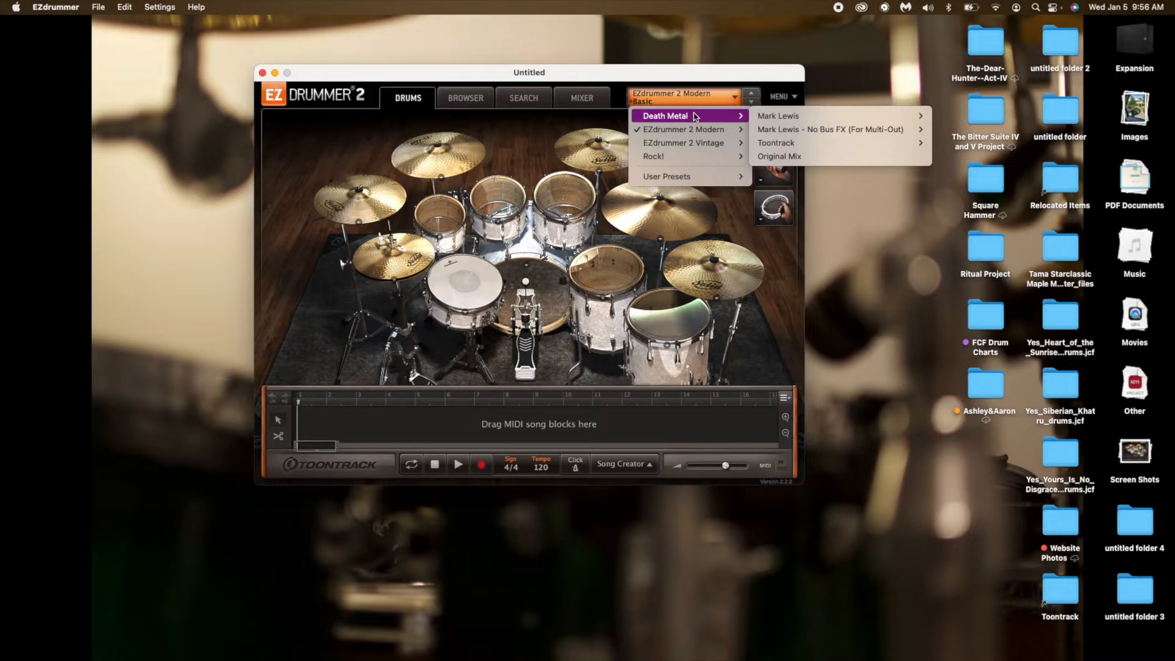
{"action": "mouse_move", "coordinate": [672, 164]}
{"action": "mouse_move", "coordinate": [775, 120]}
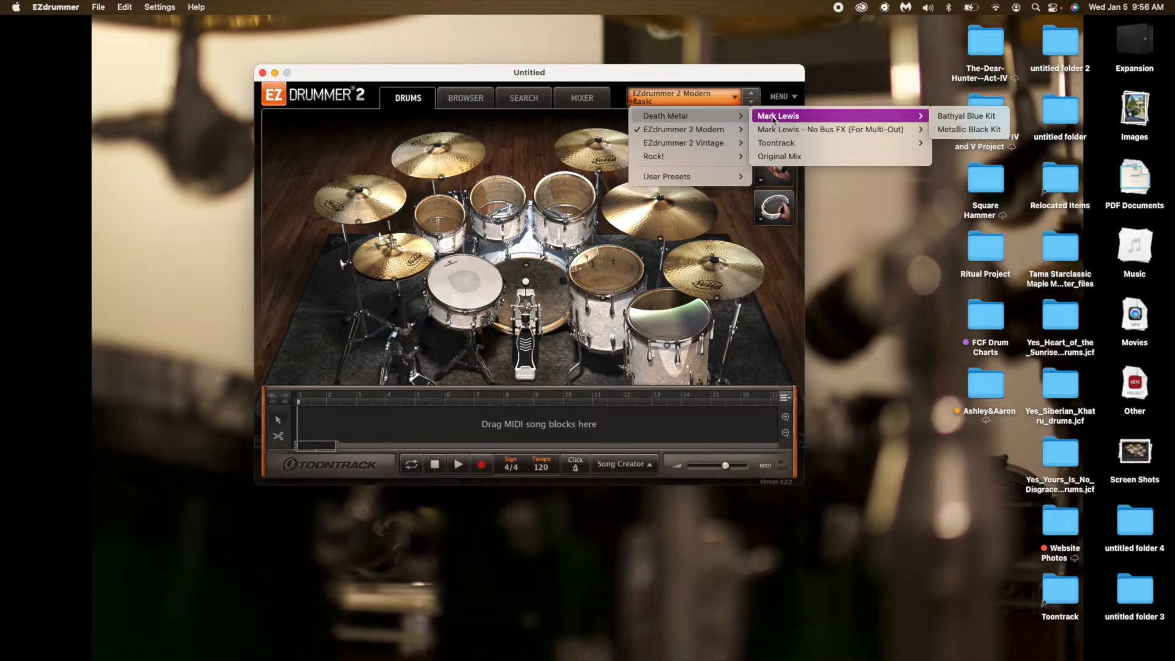
{"action": "left_click", "coordinate": [965, 117]}
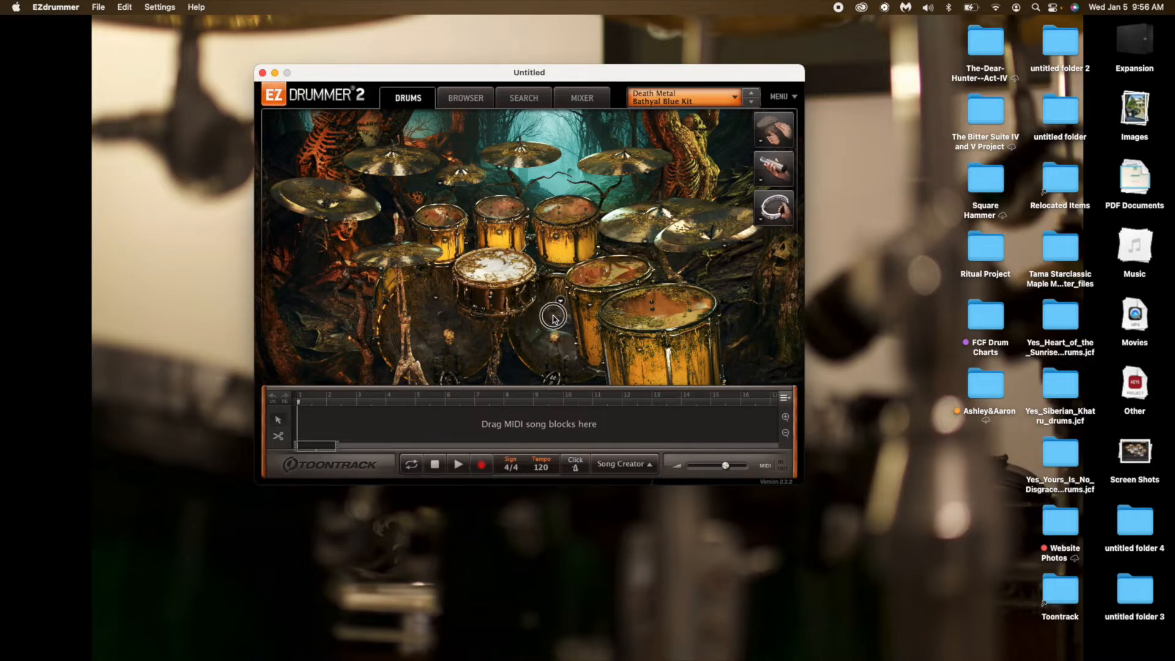
Set Kick 2 to None, and check the drum choices offered for Kick 1.
{"action": "left_click", "coordinate": [435, 298]}
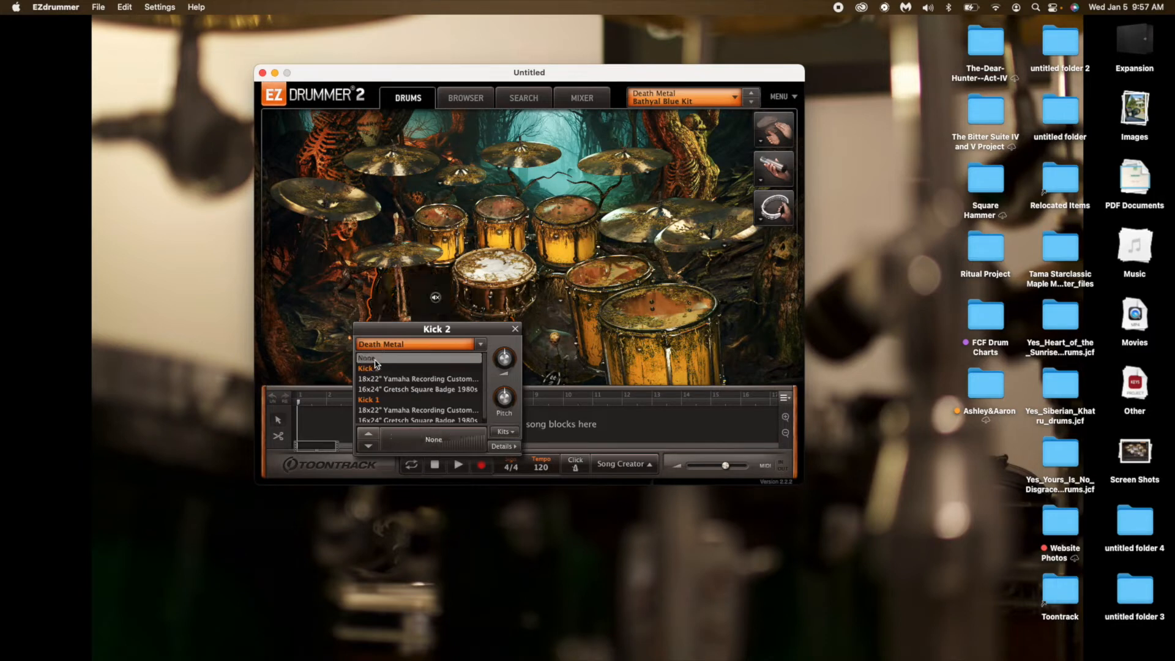
{"action": "left_click", "coordinate": [515, 328]}
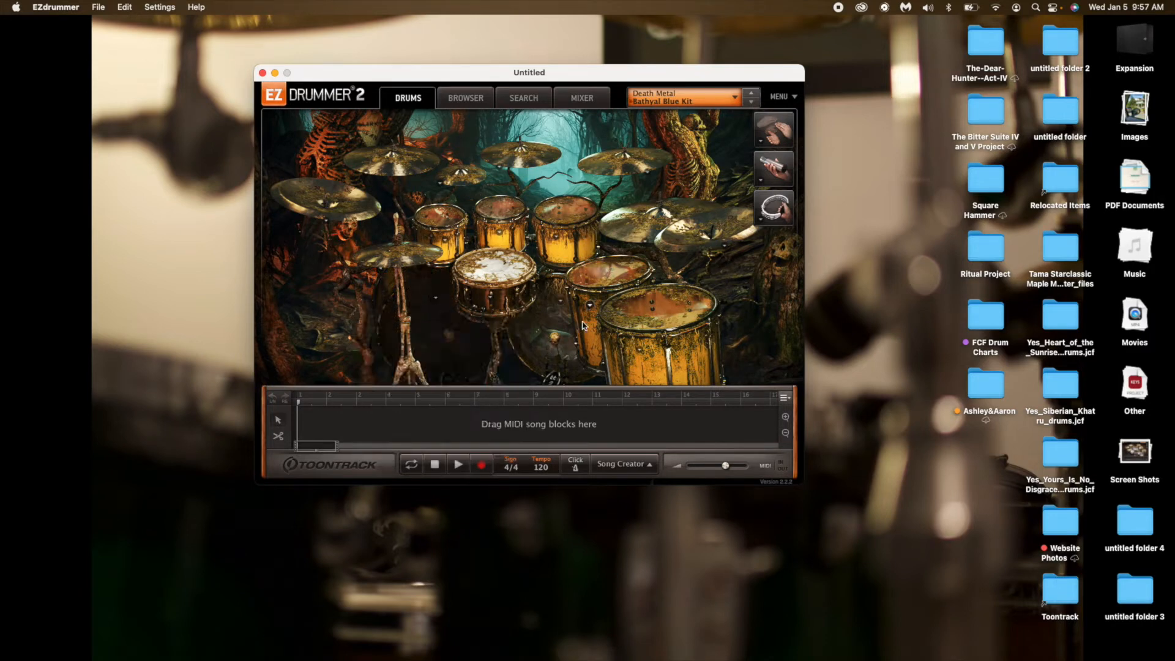
{"action": "left_click", "coordinate": [559, 301]}
{"action": "left_click", "coordinate": [510, 282]}
{"action": "left_click", "coordinate": [560, 301]}
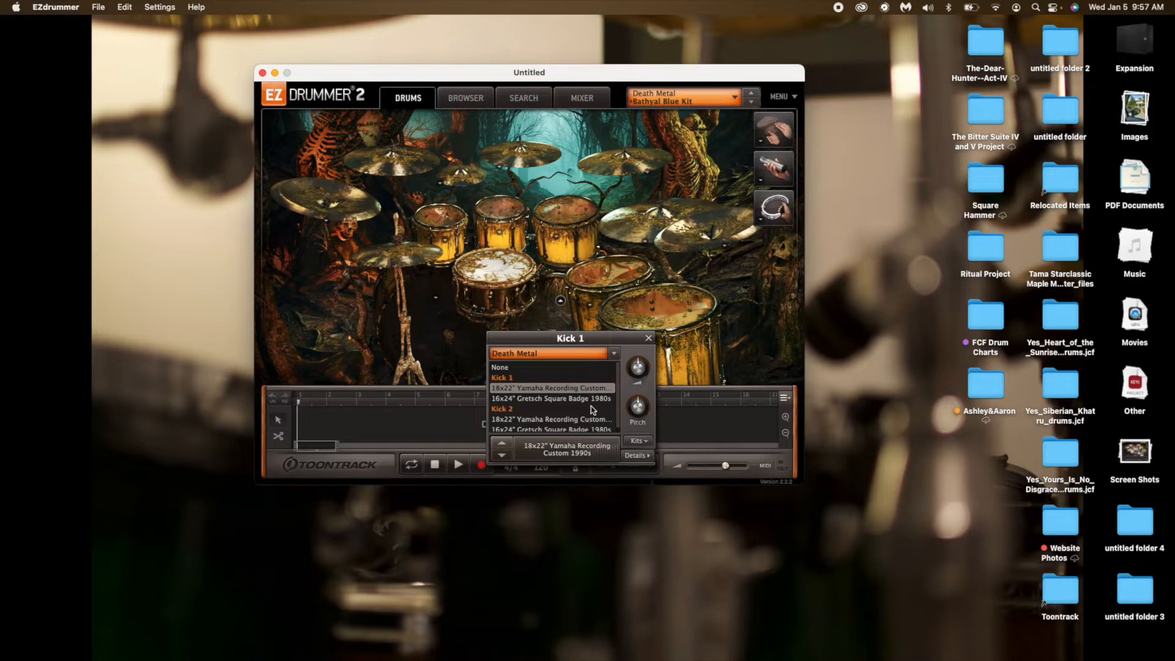
{"action": "left_click", "coordinate": [648, 338]}
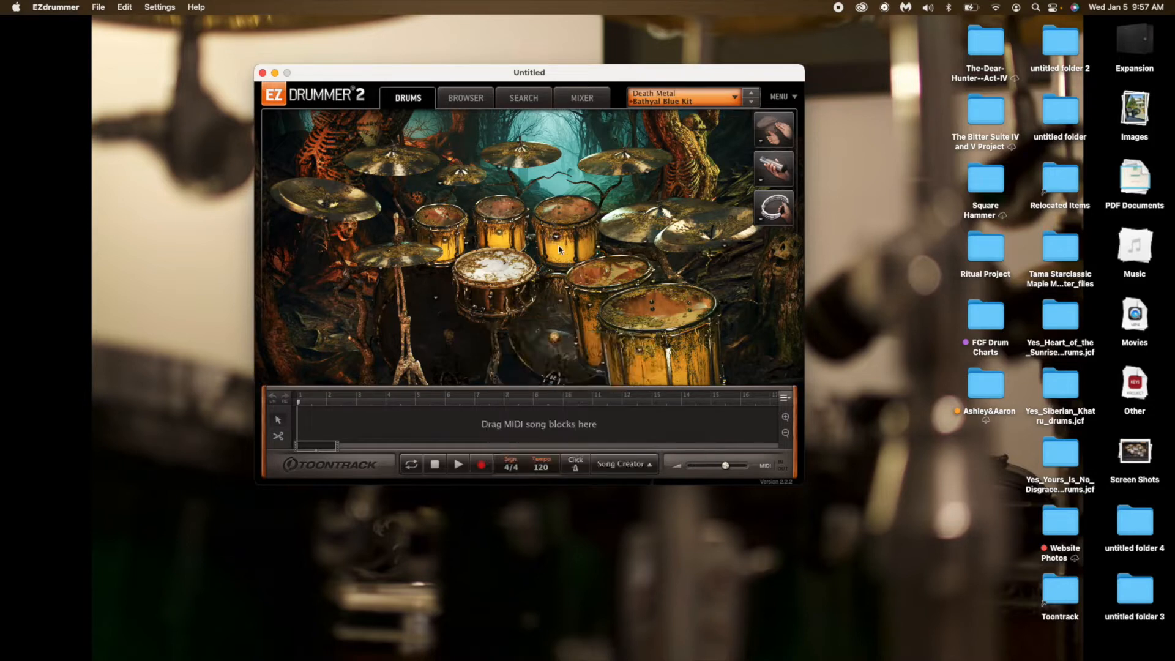
Audition the Drumcraft Bell Brass, Dunnett Cast Iron, Ludwig Black Beauty and Sonor Artist snares, ending on the 6.5x14" Tama Bell Brass.
{"action": "left_click", "coordinate": [490, 296]}
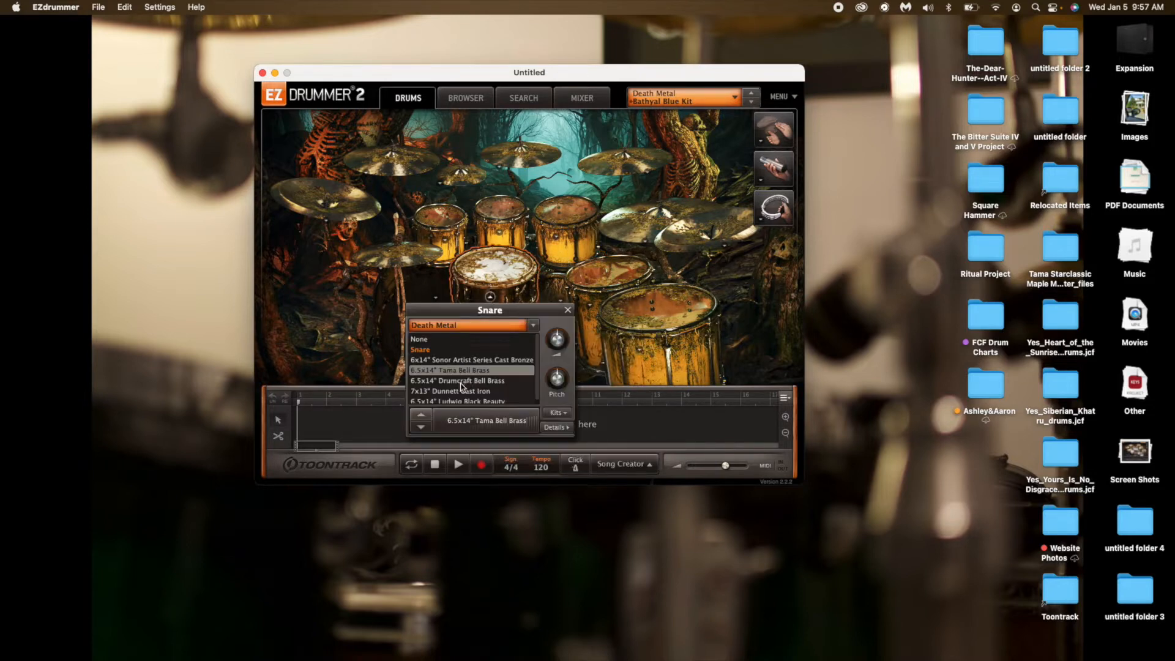
{"action": "left_click", "coordinate": [465, 381]}
{"action": "left_click", "coordinate": [465, 391]}
{"action": "left_click", "coordinate": [468, 401]}
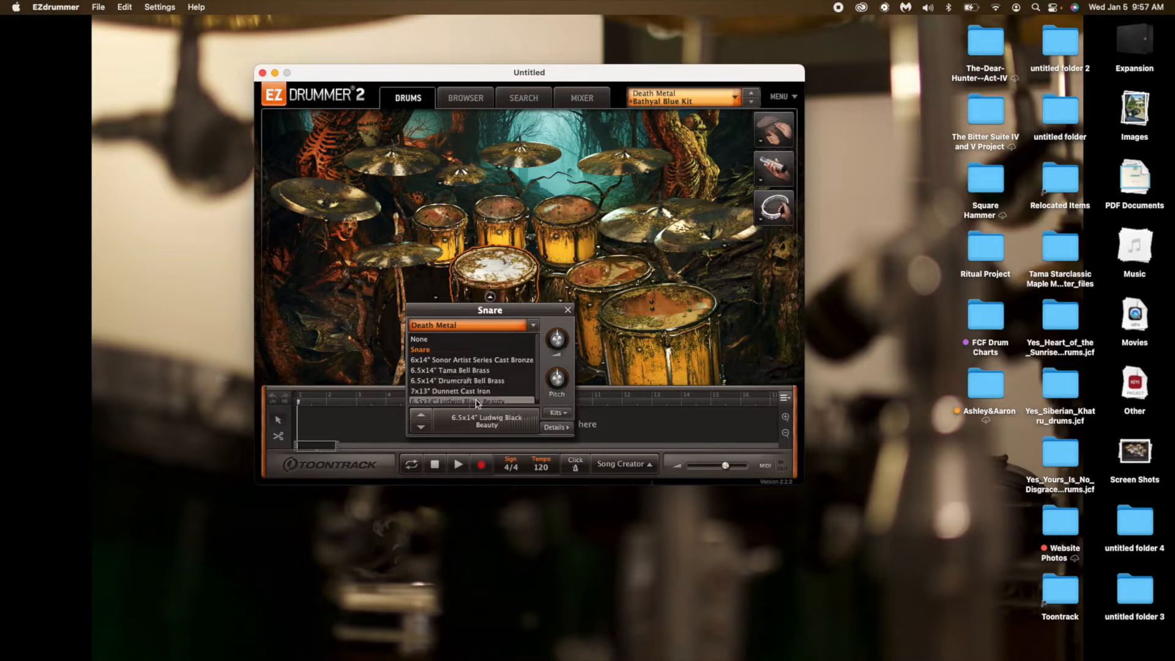
{"action": "left_click", "coordinate": [484, 357]}
{"action": "left_click", "coordinate": [480, 365]}
{"action": "left_click", "coordinate": [567, 310]}
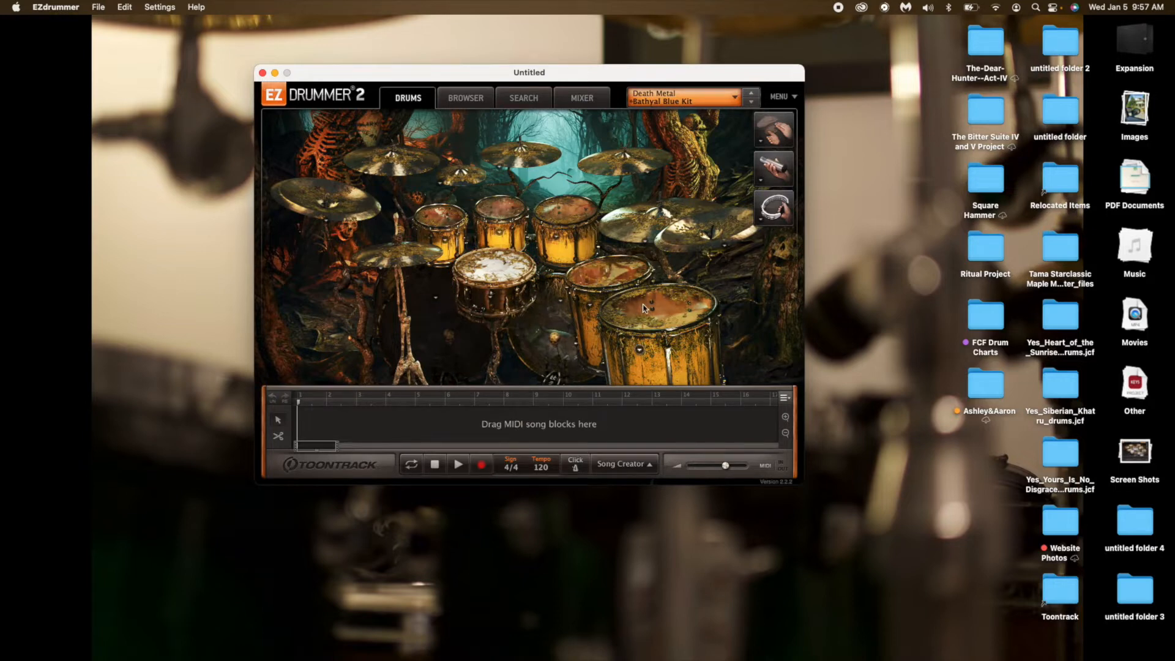
Load the LoFi Tape preset from the EZdrummer 2 Vintage library.
{"action": "left_click", "coordinate": [733, 96]}
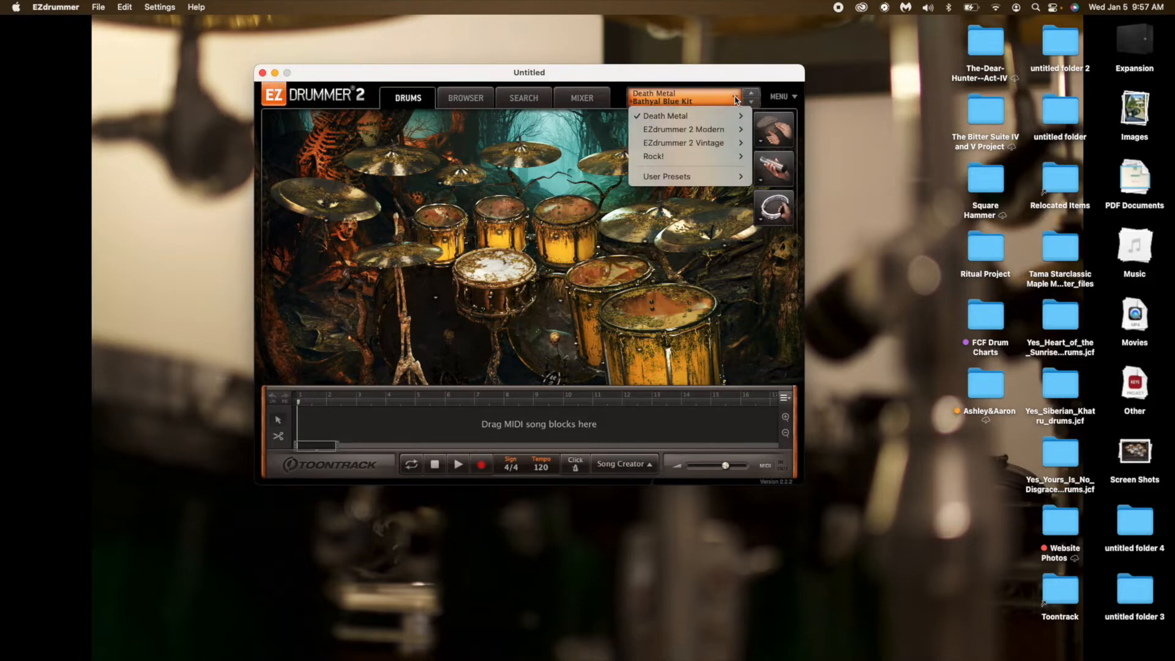
{"action": "mouse_move", "coordinate": [713, 145]}
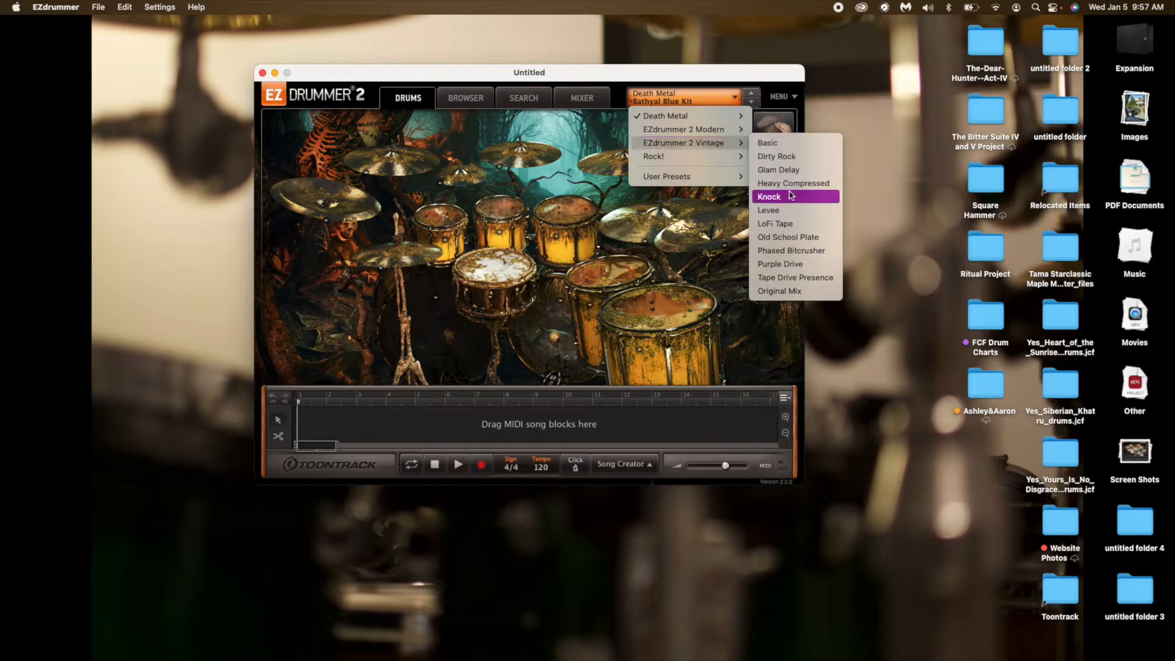
{"action": "left_click", "coordinate": [790, 224]}
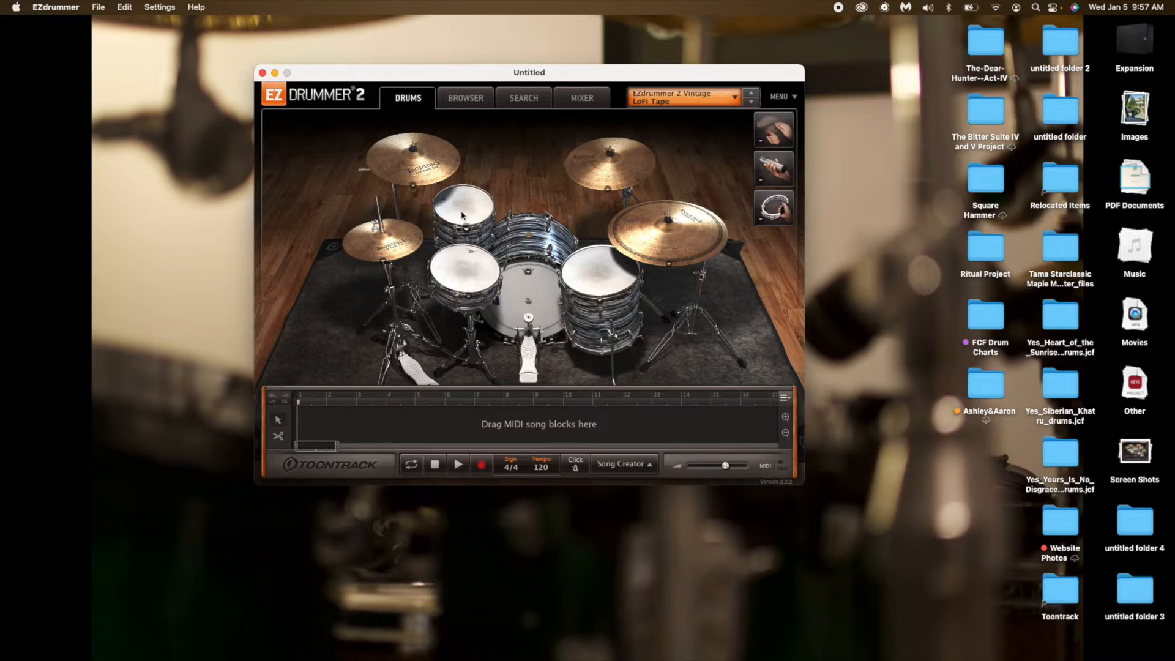
Compare the Ludwig 400 and Gretsch Chrome over Brass snares, and set the snare to the 5x14" Ludwig 400 Dampened.
{"action": "left_click", "coordinate": [469, 297]}
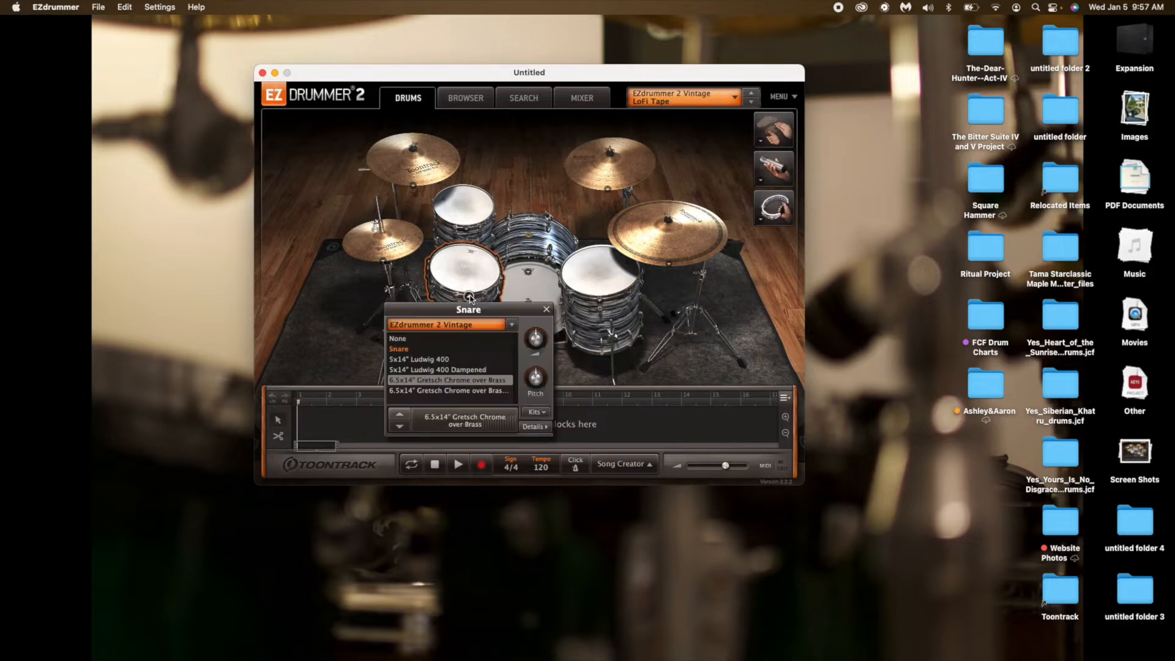
{"action": "left_click", "coordinate": [442, 369]}
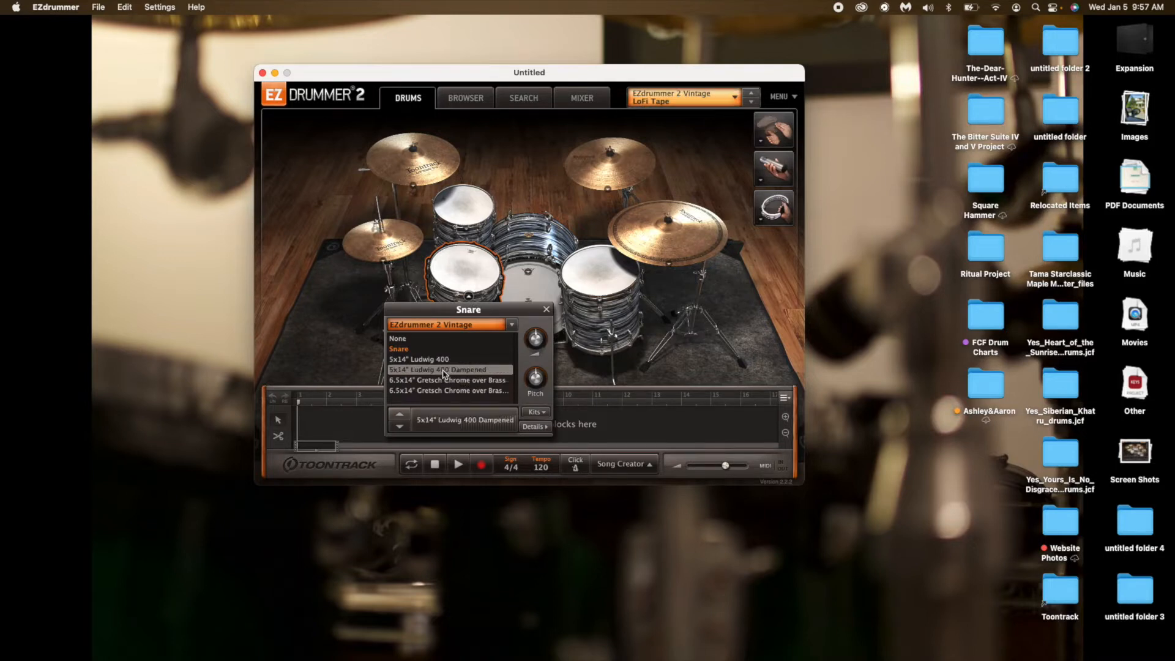
{"action": "left_click", "coordinate": [439, 360]}
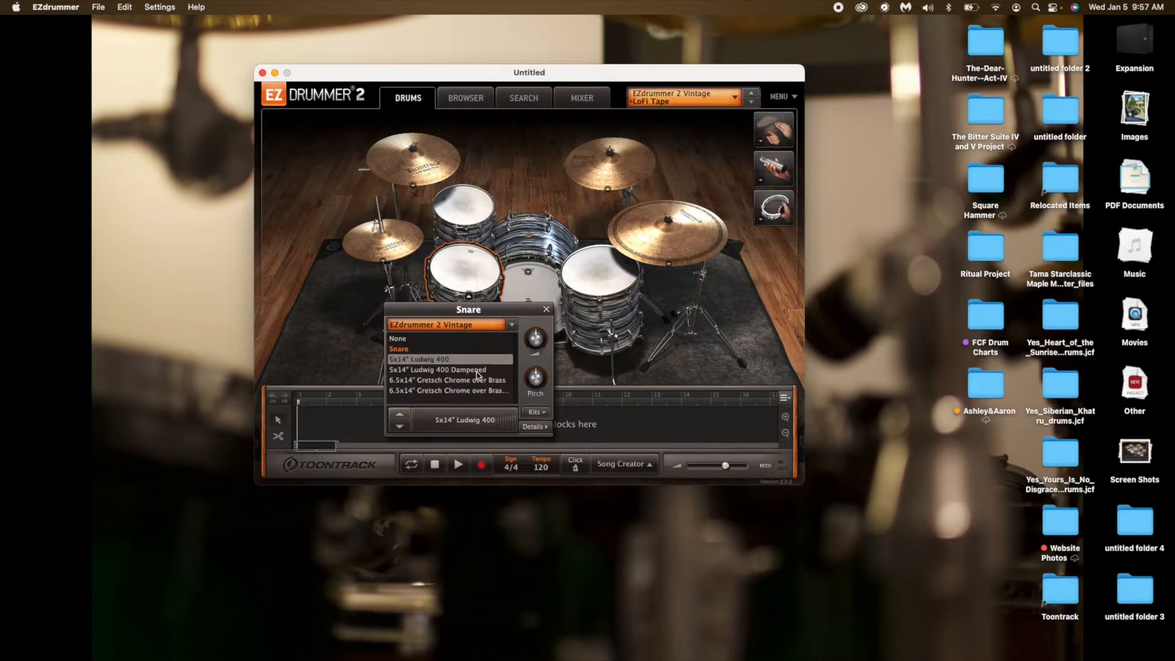
{"action": "left_click", "coordinate": [479, 391]}
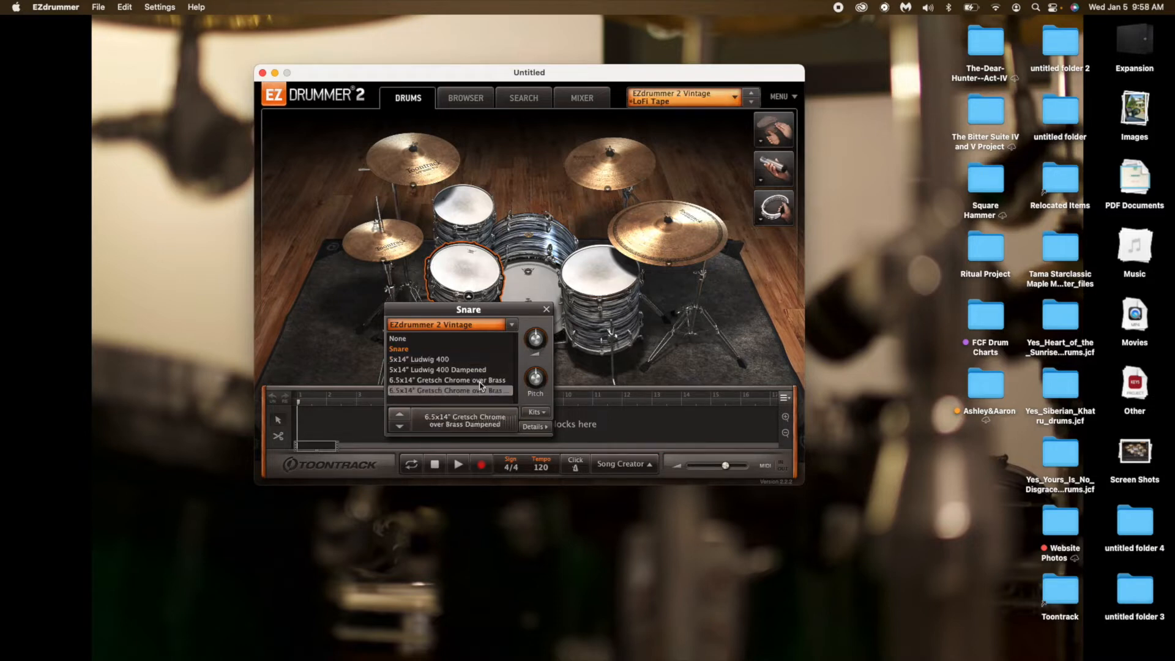
{"action": "left_click", "coordinate": [480, 380]}
{"action": "left_click", "coordinate": [440, 359]}
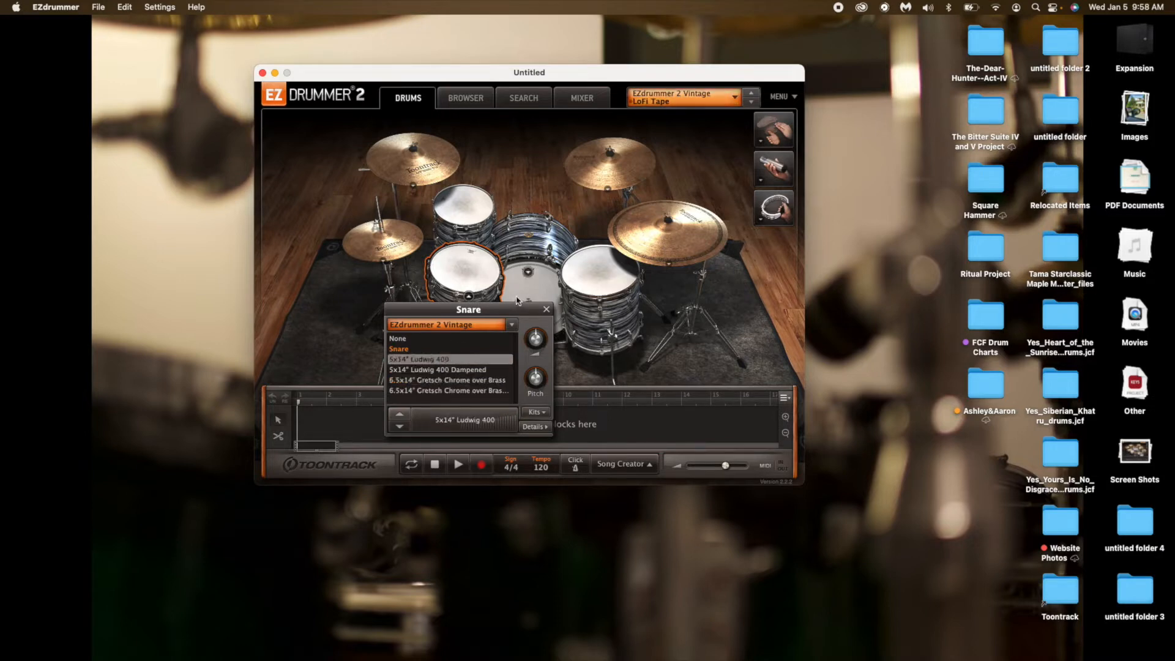
{"action": "left_click", "coordinate": [488, 369]}
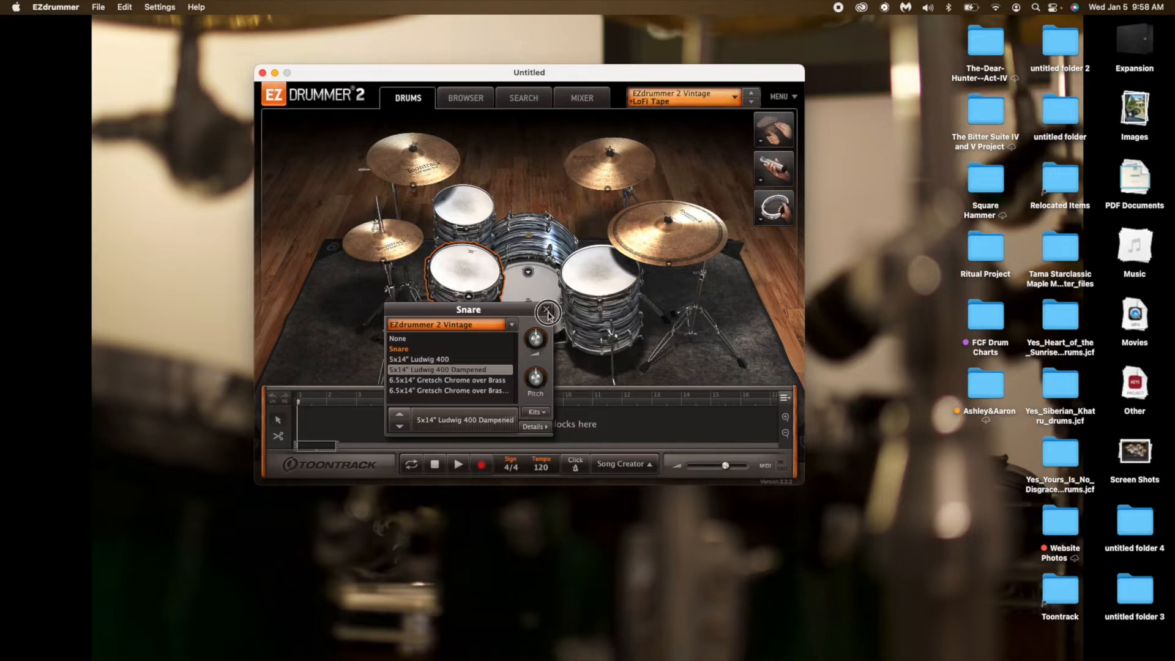
{"action": "left_click", "coordinate": [546, 308]}
Compare the 14x14" Ludwig 60s and 16x16" Ludwig Vistalite options for the floor tom.
{"action": "left_click", "coordinate": [599, 299]}
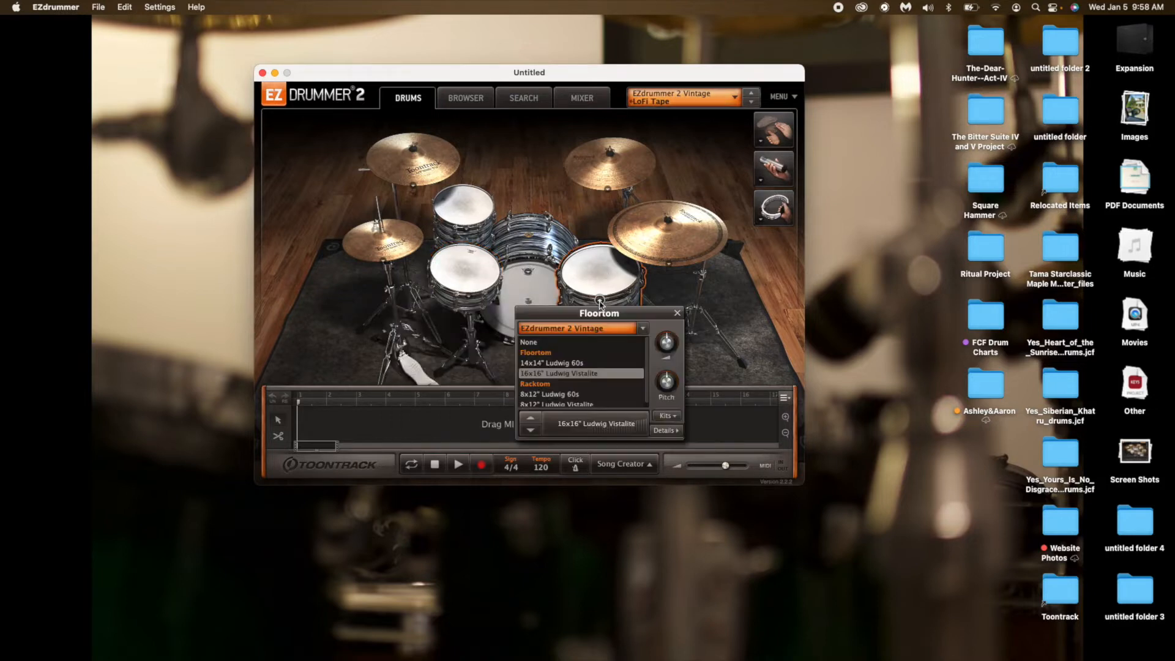
{"action": "left_click", "coordinate": [584, 362]}
{"action": "left_click", "coordinate": [580, 374]}
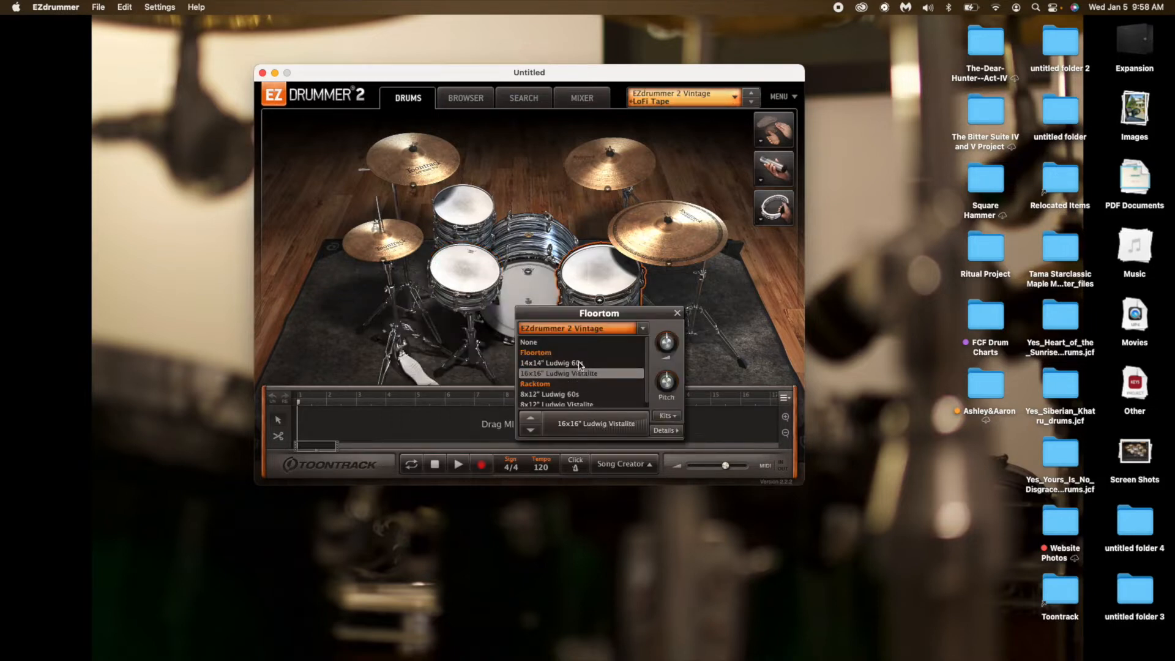
{"action": "left_click", "coordinate": [590, 362]}
{"action": "left_click", "coordinate": [677, 312]}
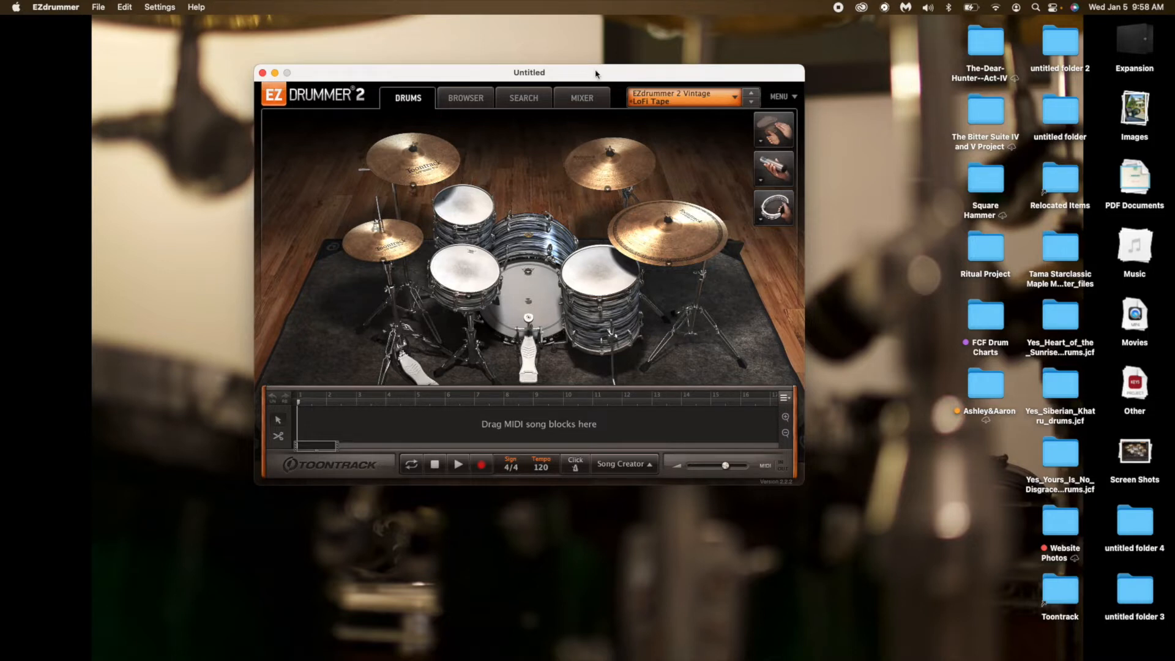
Check the mixer channels, and preview Variation 01 of the Airy 120 BPM Intro in Metal Fusion's Half Time Straight 4/4 grooves.
{"action": "left_click", "coordinate": [589, 102]}
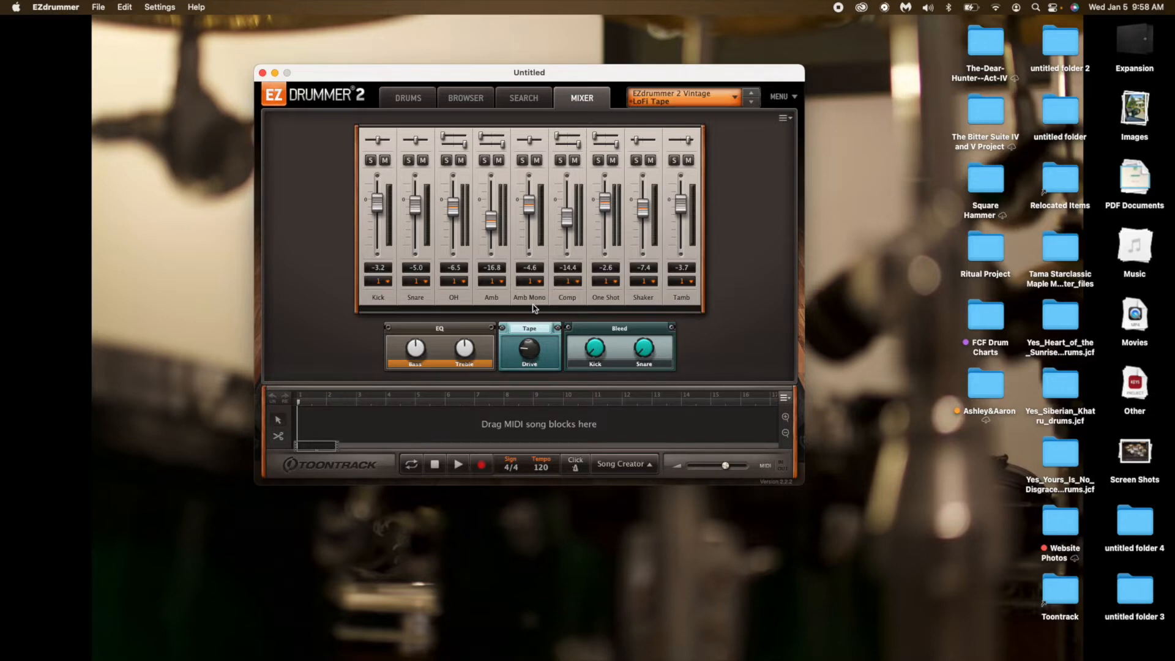
{"action": "left_click", "coordinate": [478, 103]}
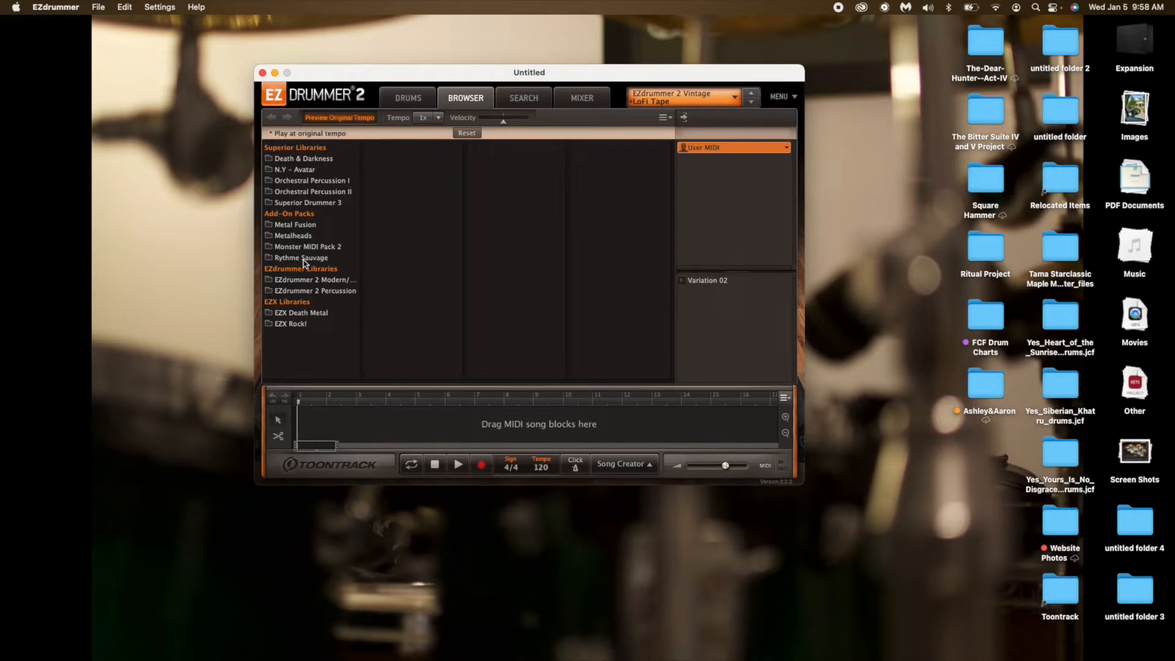
{"action": "left_click", "coordinate": [301, 226]}
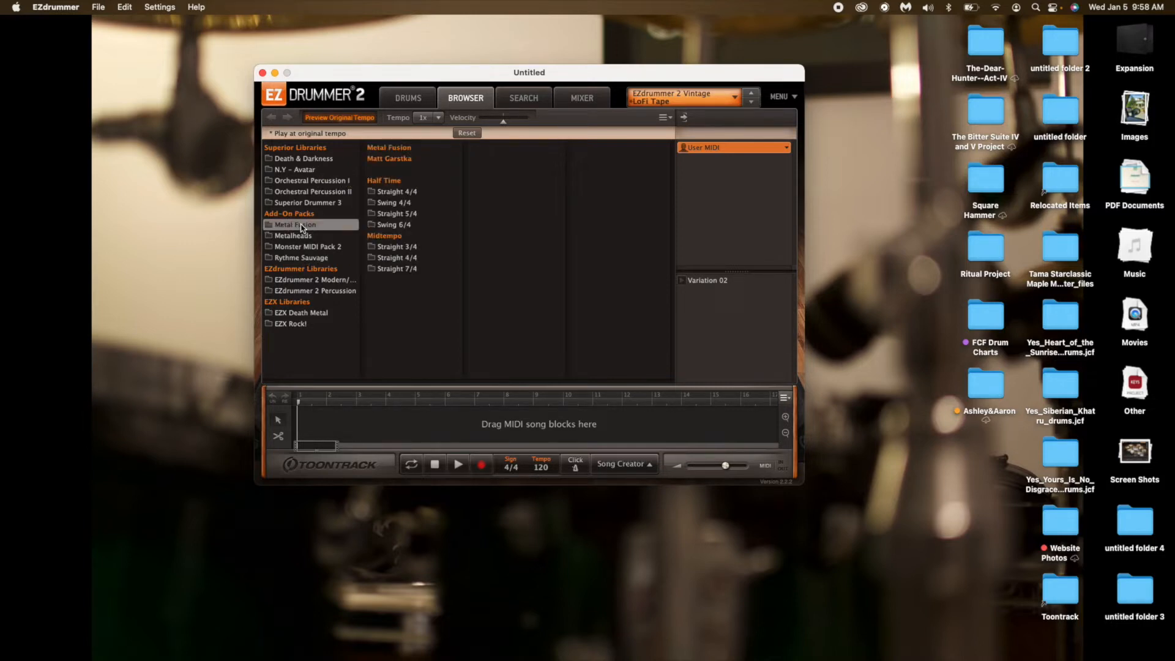
{"action": "left_click", "coordinate": [403, 193]}
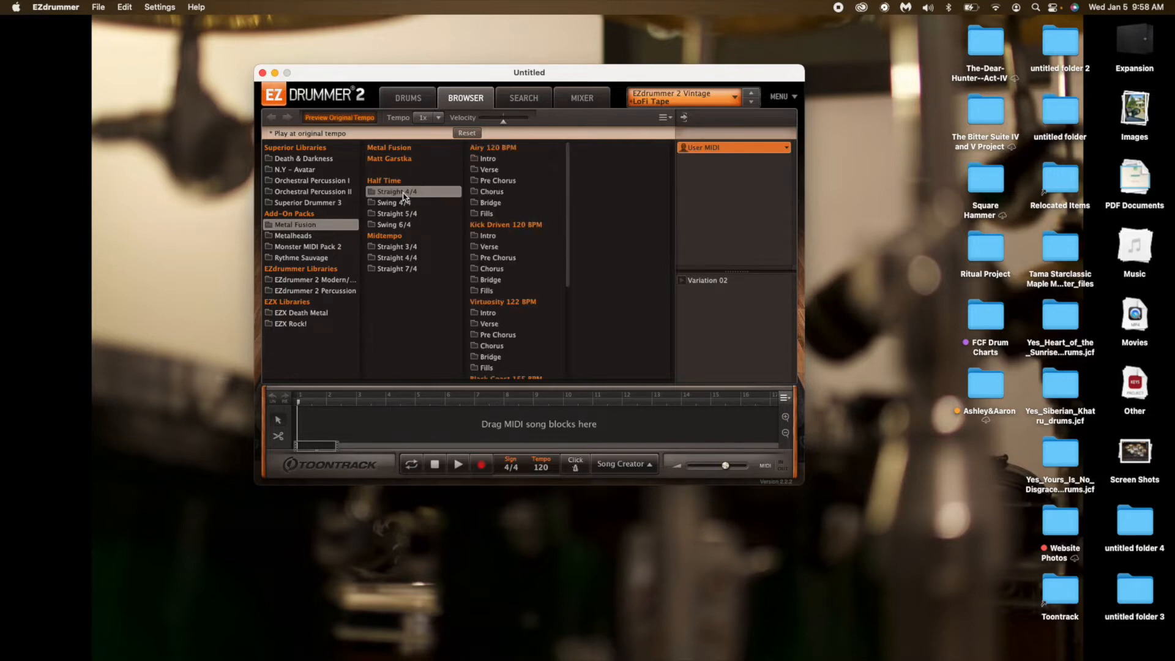
{"action": "left_click", "coordinate": [490, 160]}
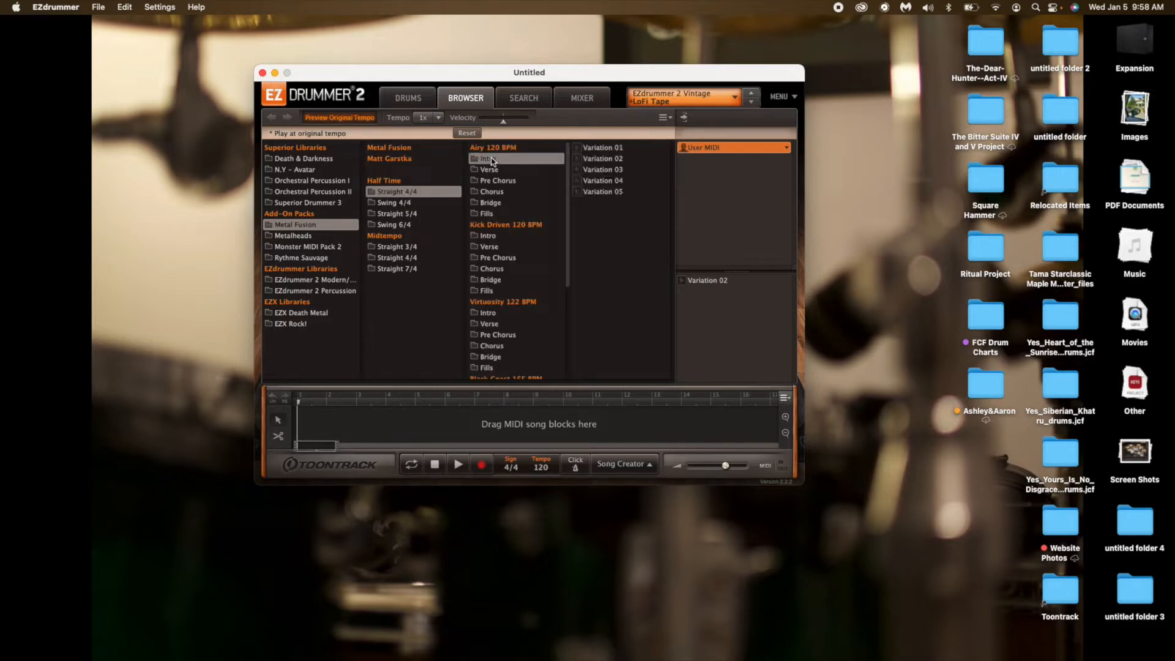
{"action": "left_click", "coordinate": [578, 148]}
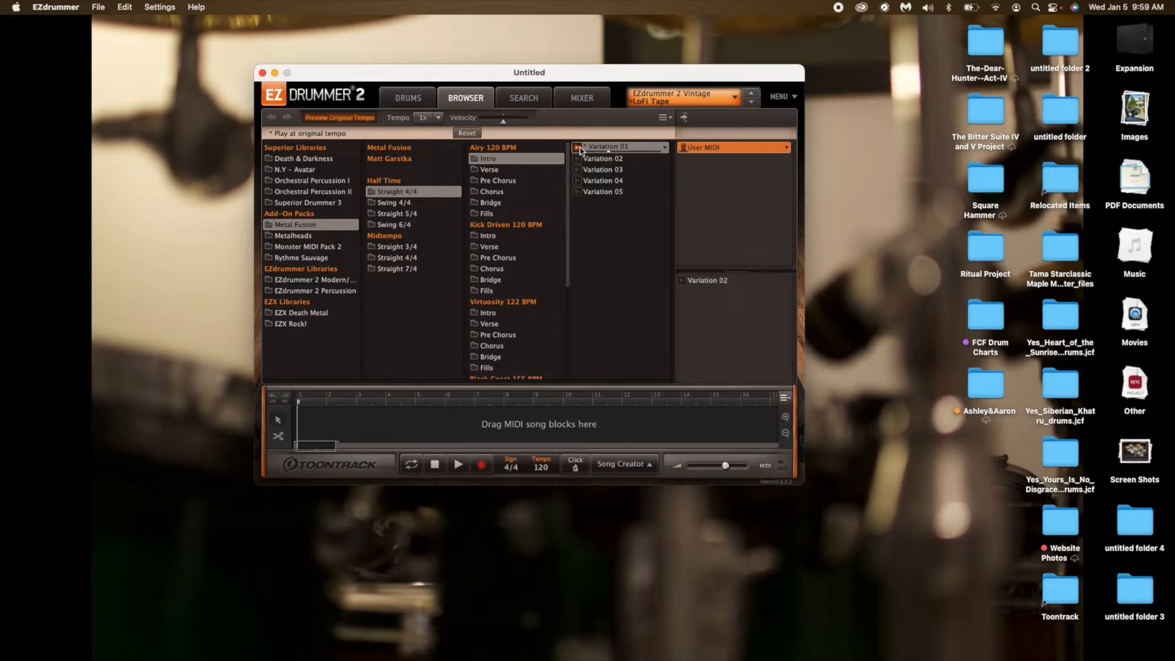
{"action": "left_click", "coordinate": [578, 150]}
Load the Tight preset from the EZdrummer 2 Modern library, preview Variation 01 with it, and show the drum kit.
{"action": "left_click", "coordinate": [720, 100]}
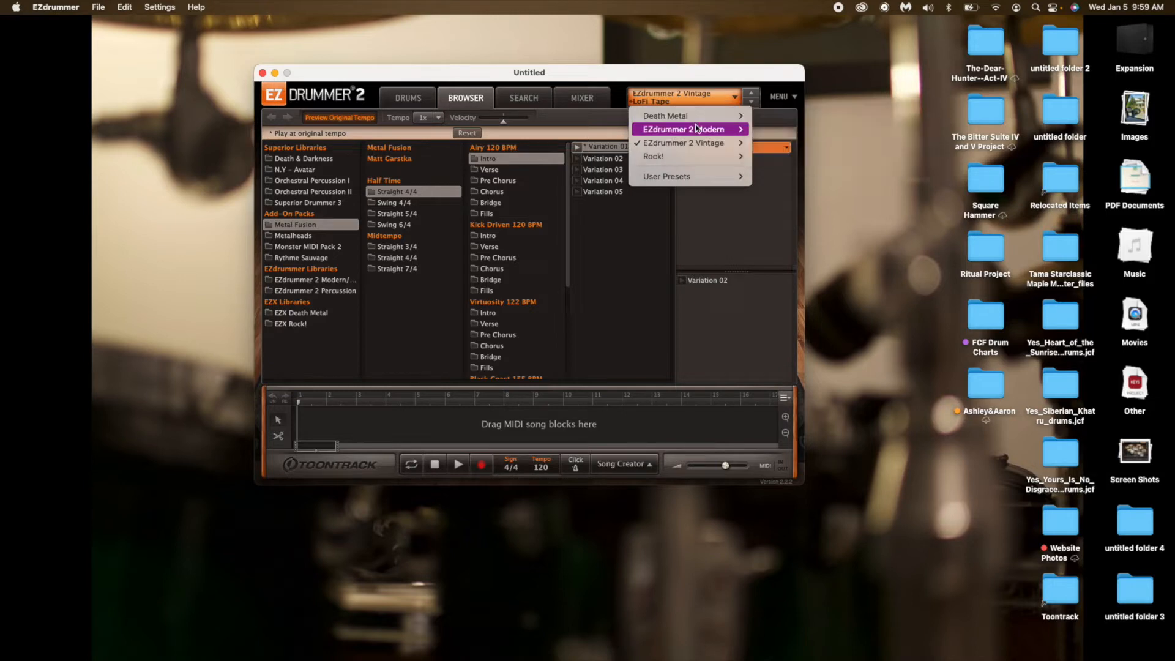
{"action": "mouse_move", "coordinate": [698, 129]}
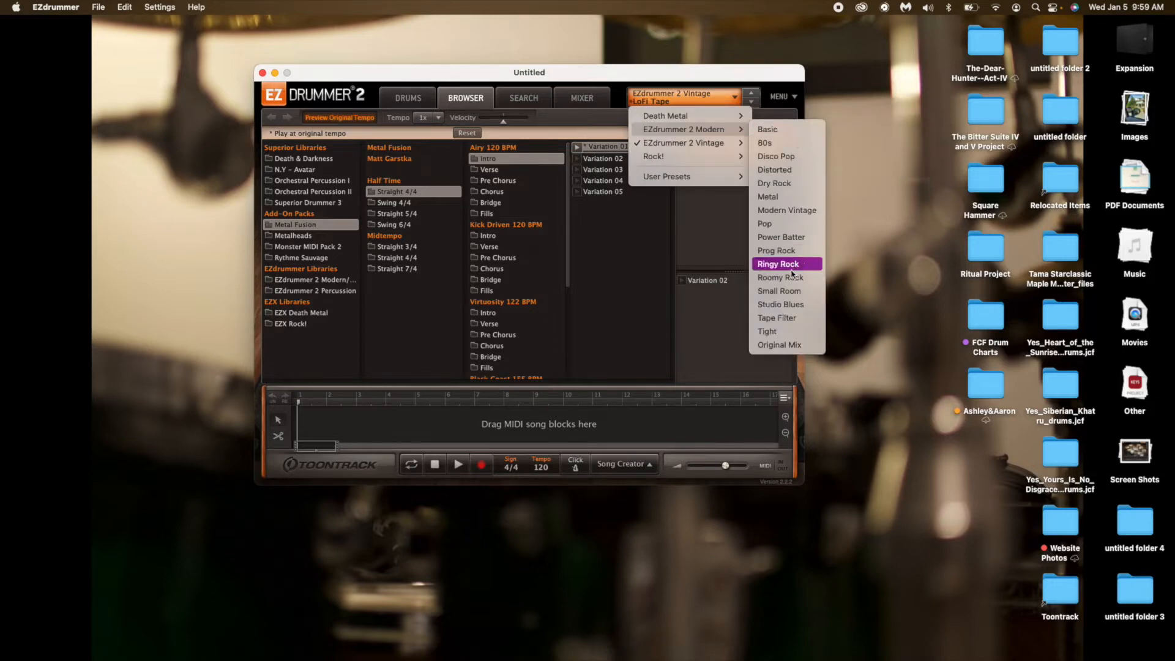
{"action": "left_click", "coordinate": [767, 332]}
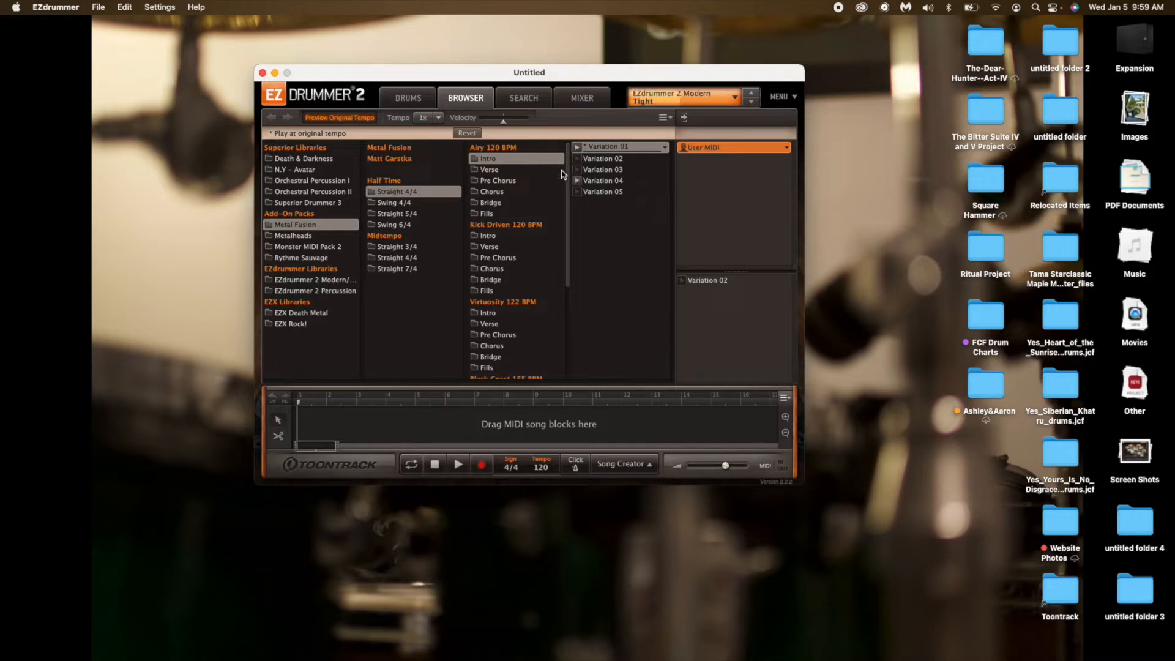
{"action": "left_click", "coordinate": [578, 148]}
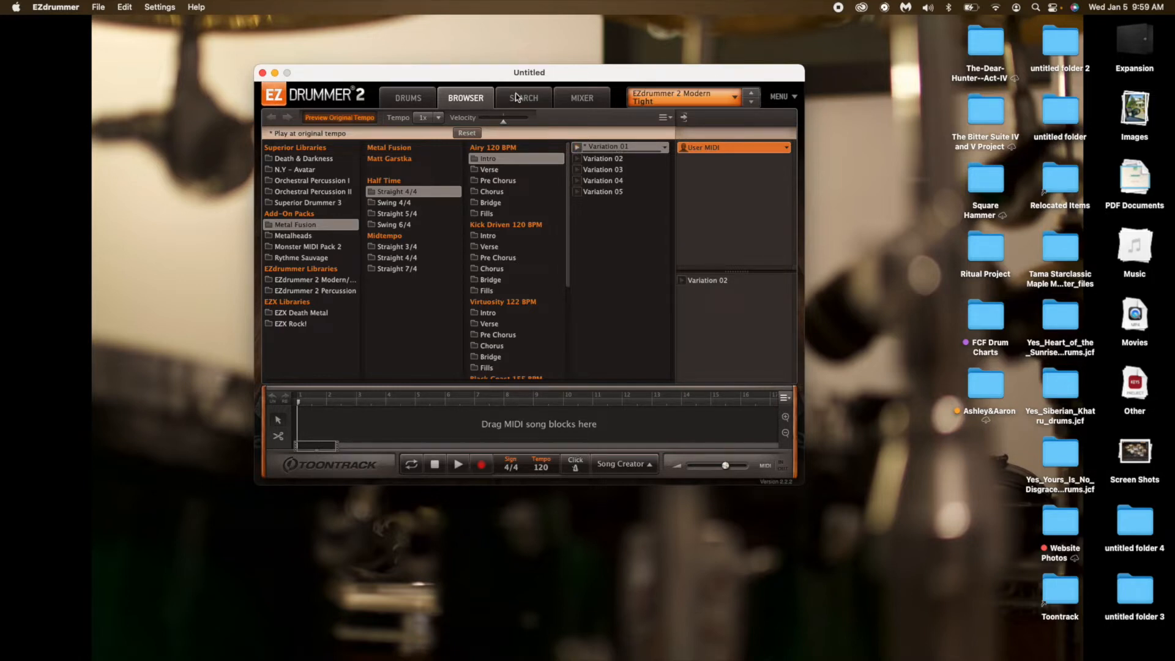
{"action": "left_click", "coordinate": [422, 100]}
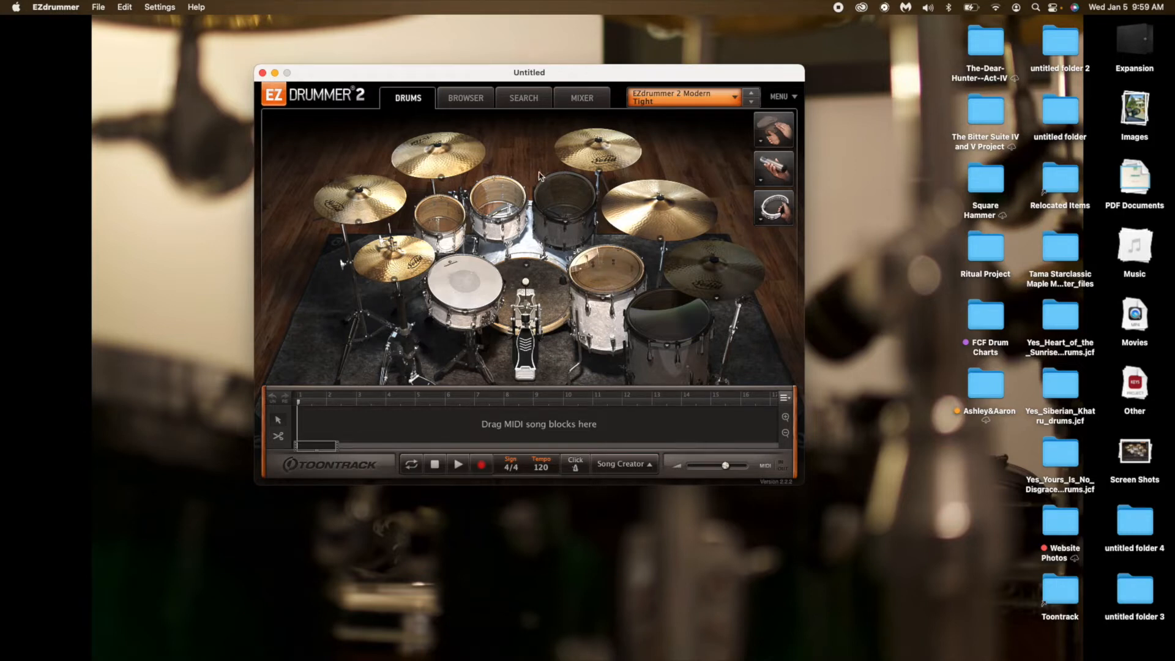
Preview Variation 01 of the Lethargica 98 BPM Full Song from the Metalheads MIDI pack, and return to the drum kit view.
{"action": "left_click", "coordinate": [480, 103]}
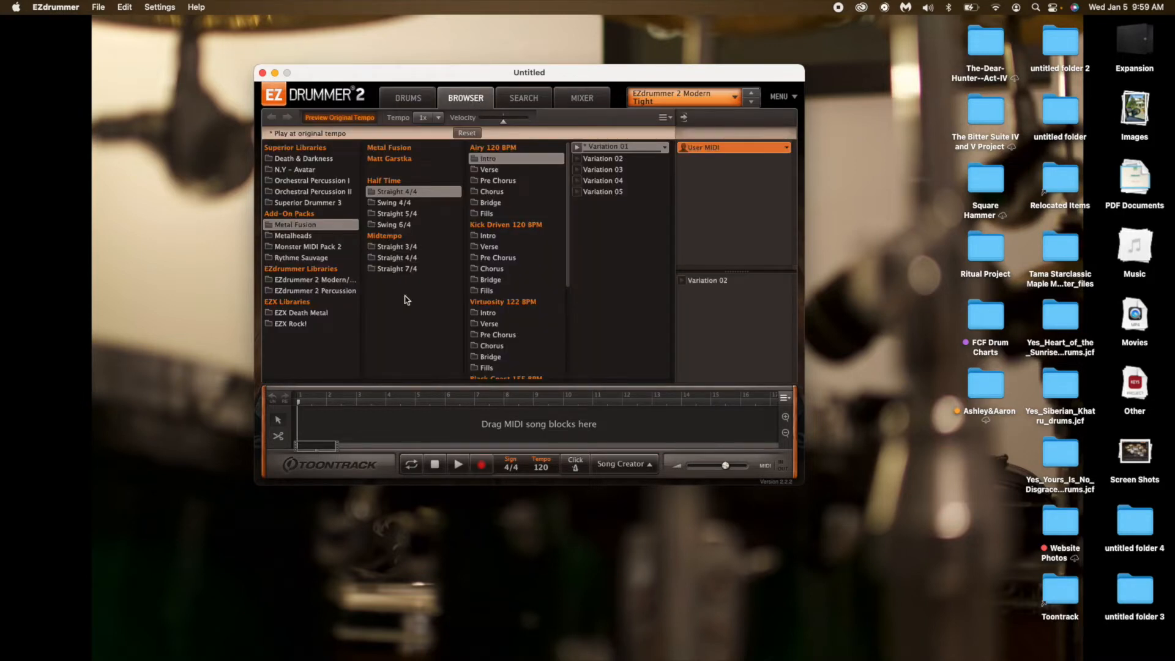
{"action": "left_click", "coordinate": [303, 237]}
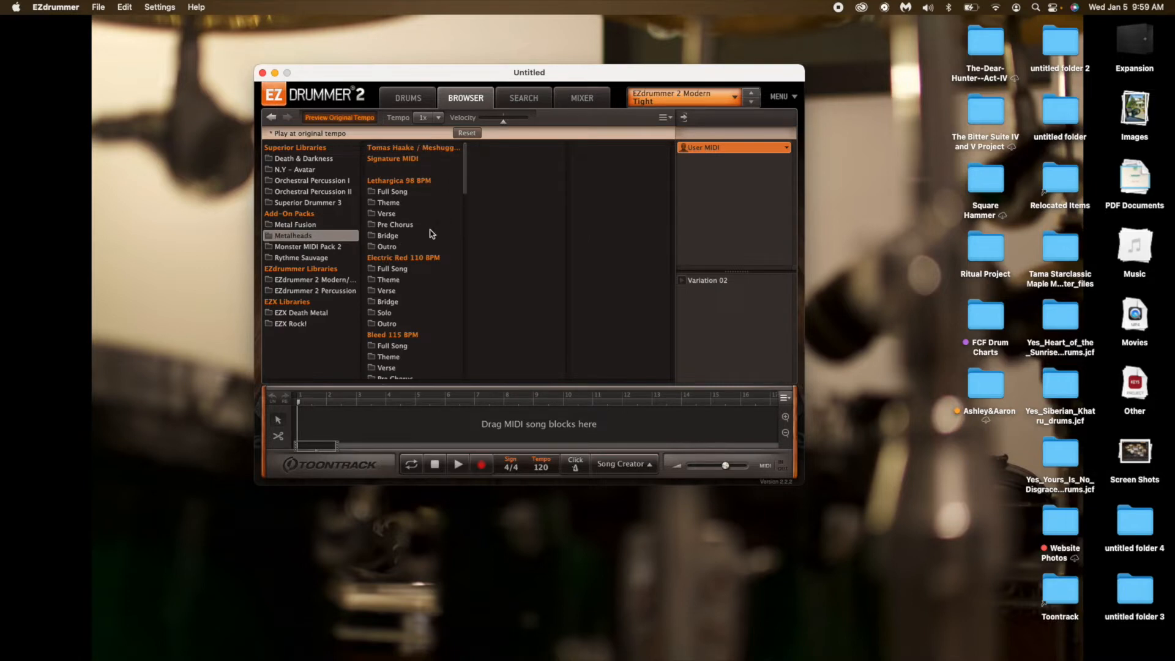
{"action": "left_click", "coordinate": [409, 194]}
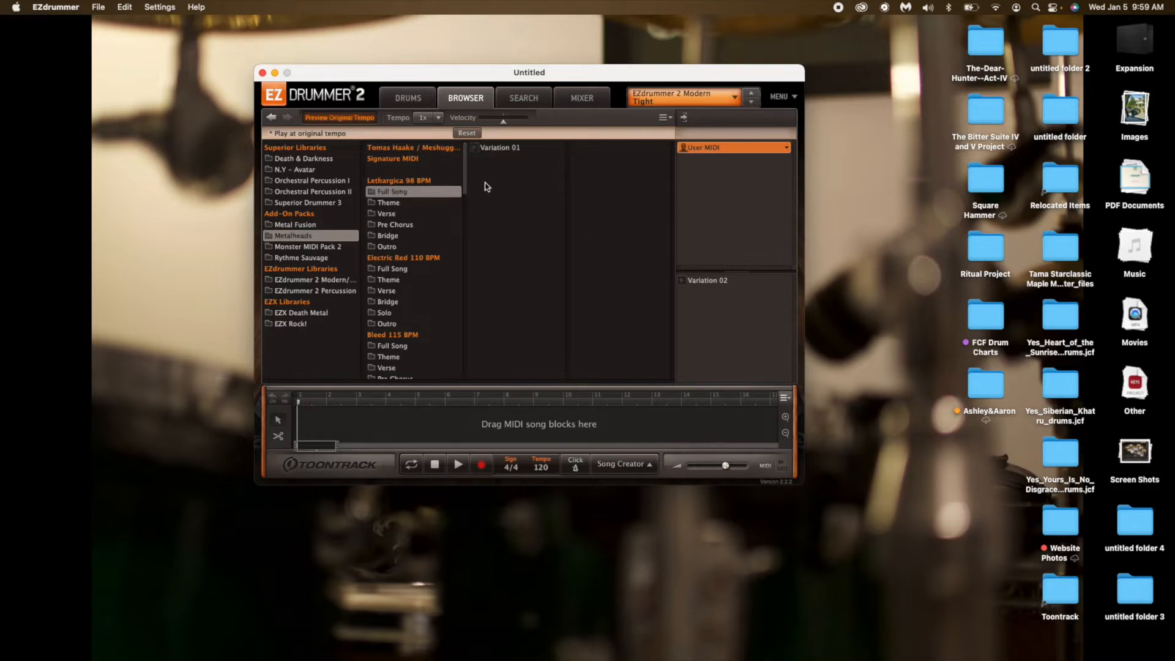
{"action": "left_click", "coordinate": [475, 150]}
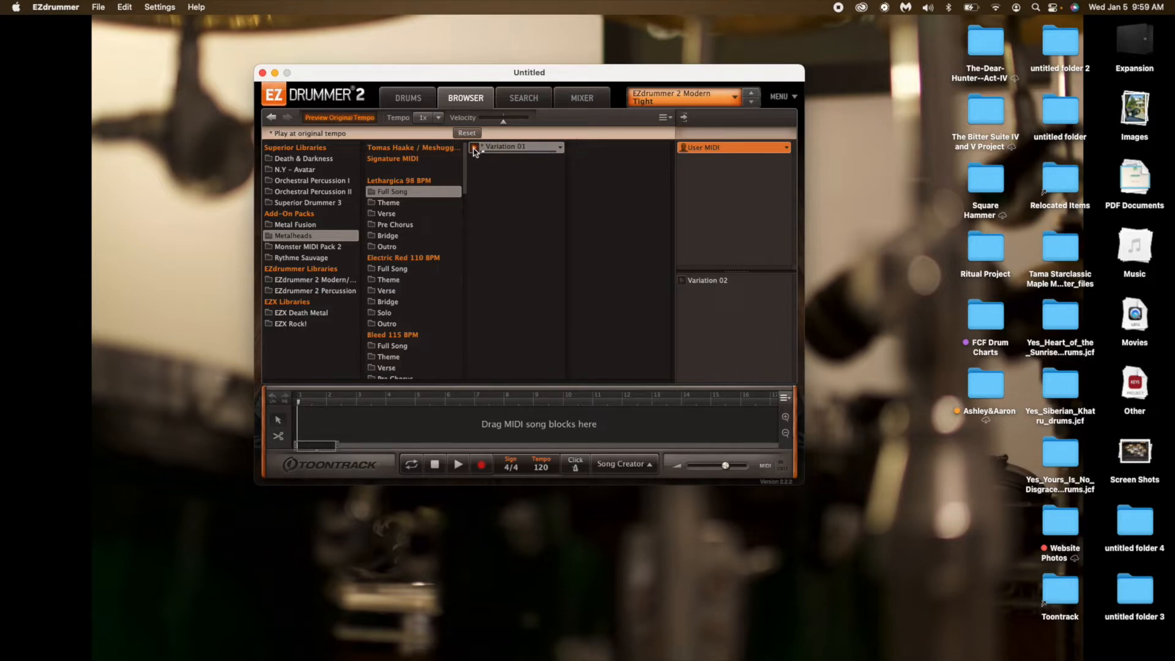
{"action": "left_click", "coordinate": [475, 150]}
{"action": "left_click", "coordinate": [419, 100]}
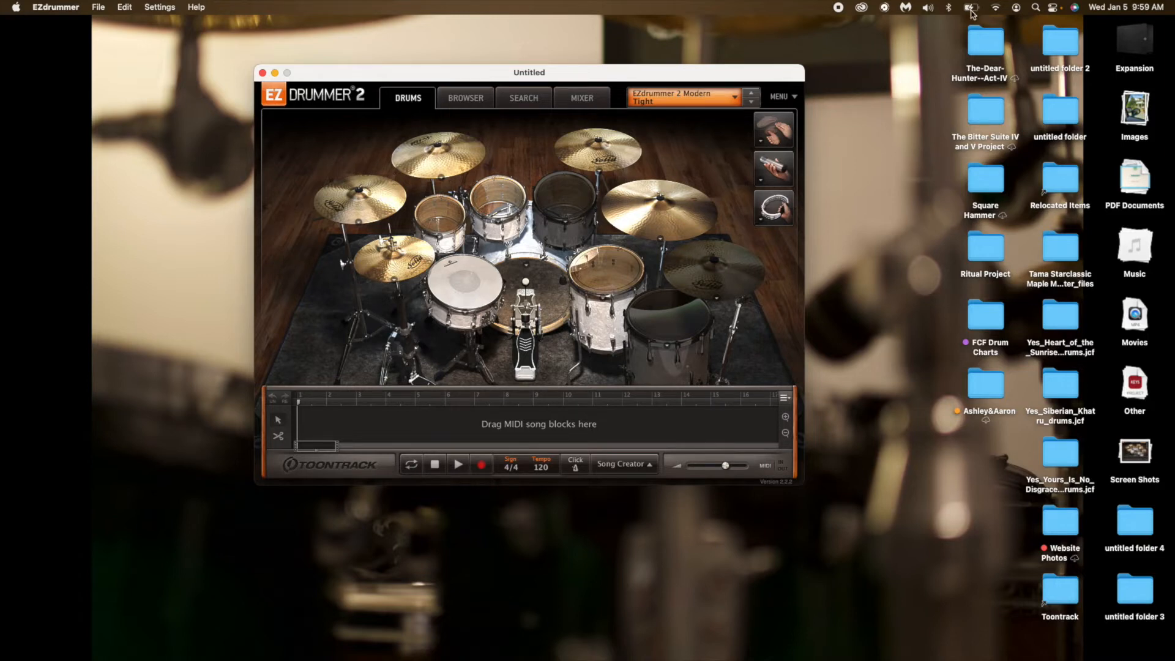
Find Superior Drummer 3 with a system search and launch it.
{"action": "left_click", "coordinate": [1032, 11]}
{"action": "type", "text": "q"}
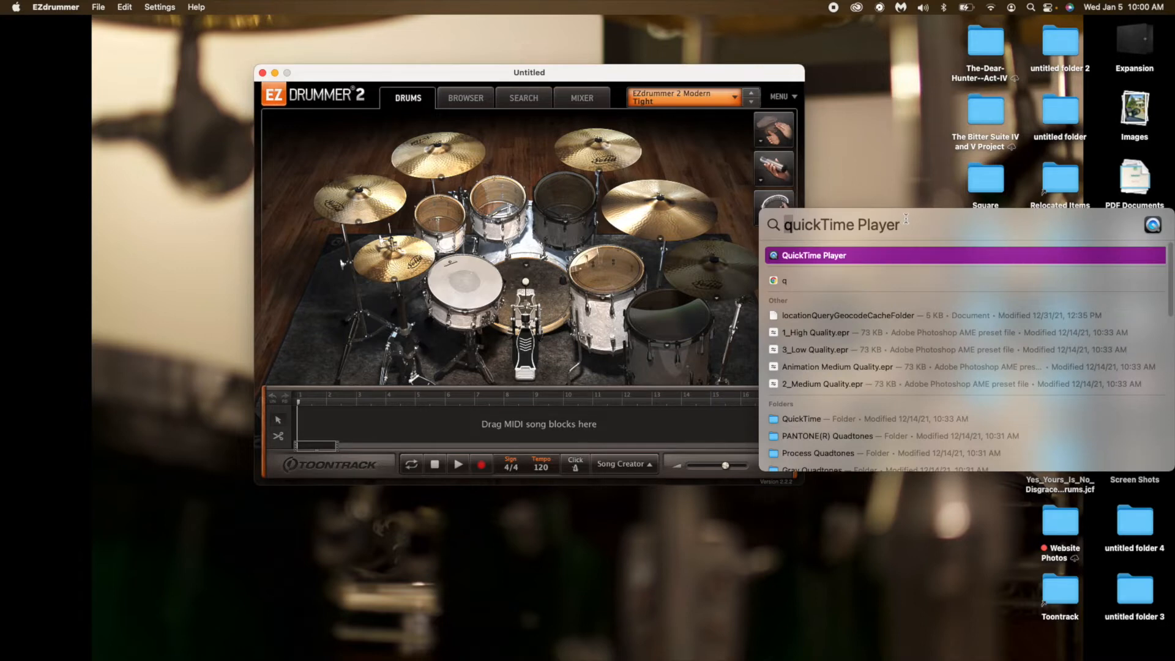
{"action": "type", "text": "s"}
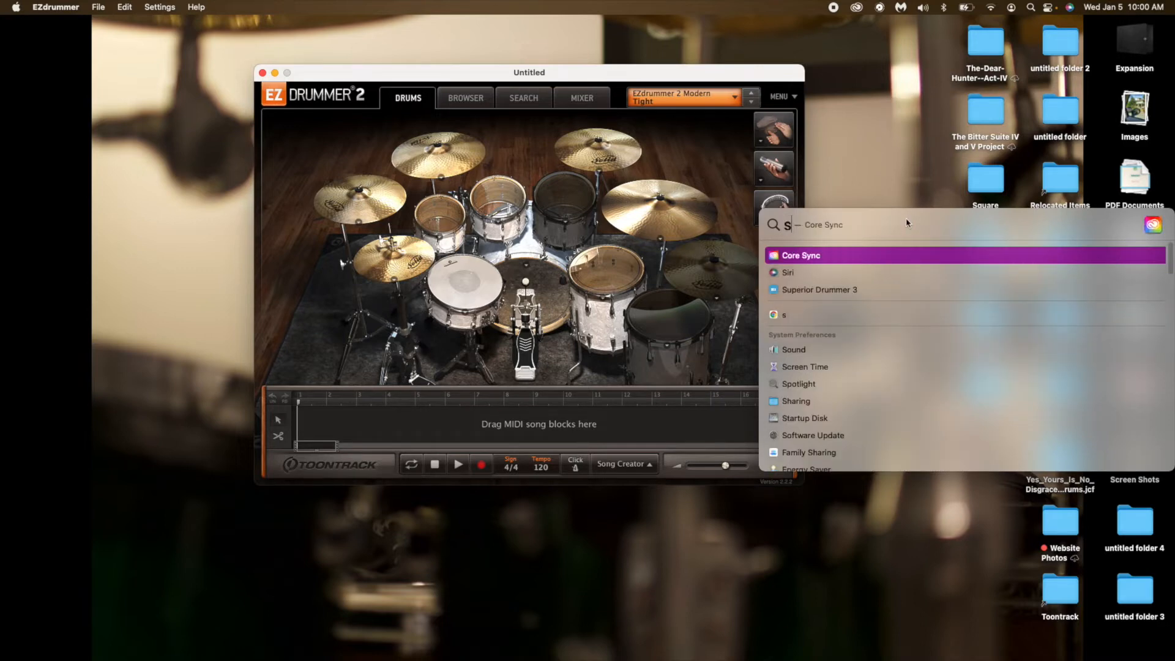
{"action": "type", "text": "uperior Drummer 3"}
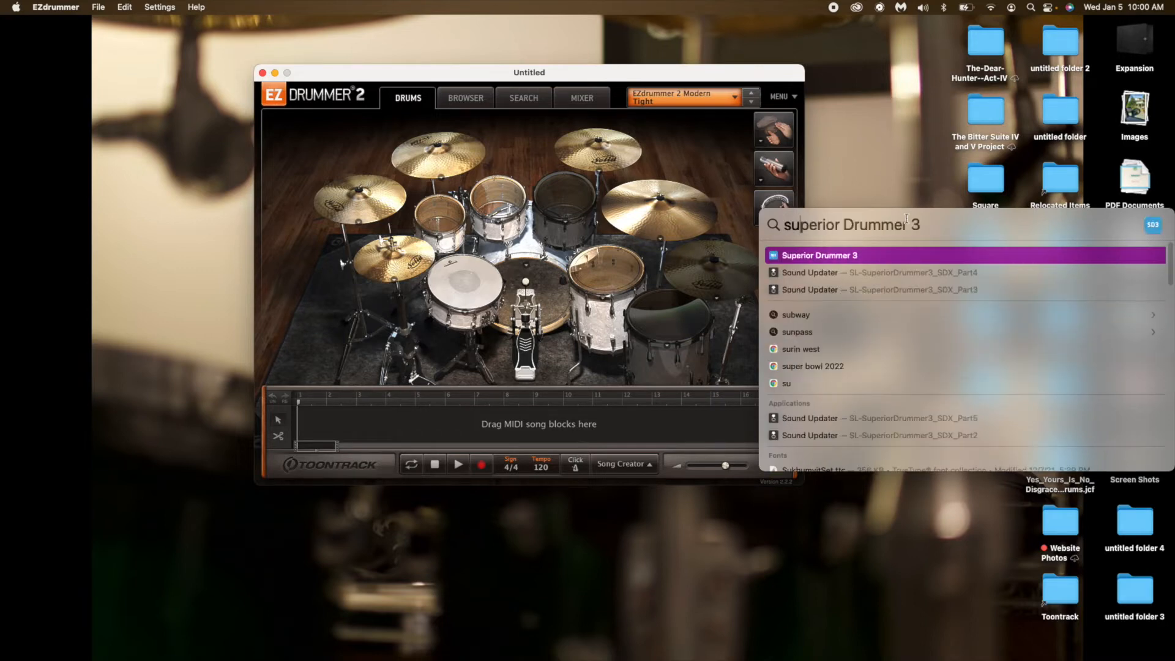
{"action": "key", "text": "Return"}
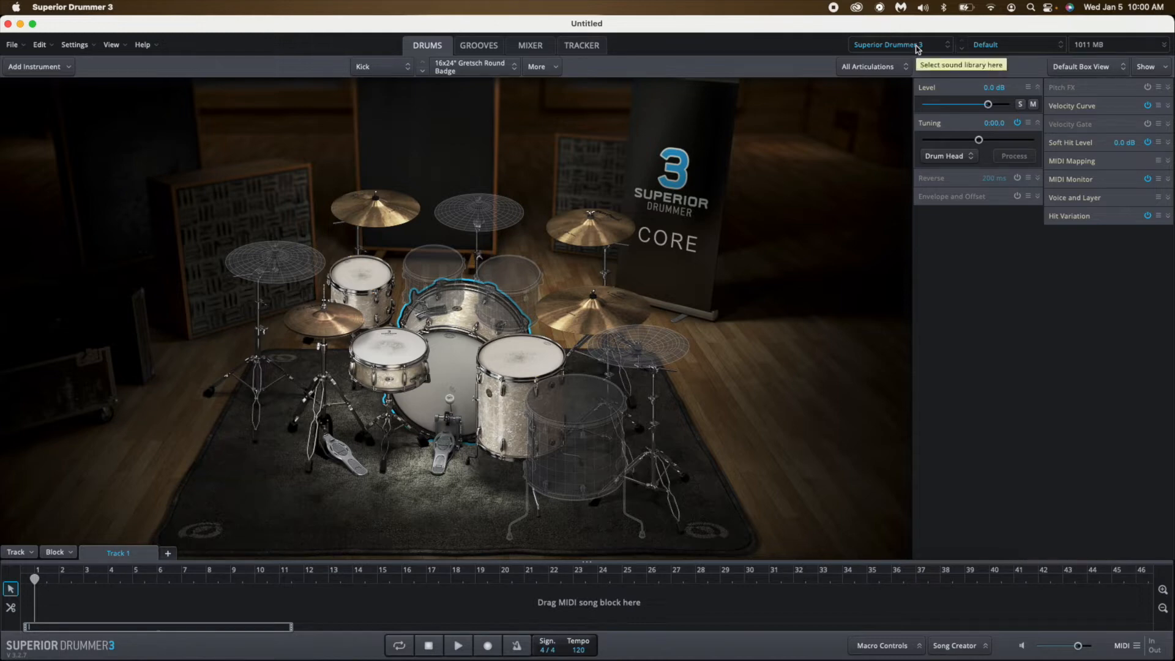
Audition the kick, snare, rack tom and floor tom of the default Superior Drummer 3 kit.
{"action": "left_click", "coordinate": [449, 374]}
{"action": "left_click", "coordinate": [392, 352]}
{"action": "left_click", "coordinate": [375, 292]}
{"action": "left_click", "coordinate": [528, 354]}
{"action": "left_click", "coordinate": [453, 374]}
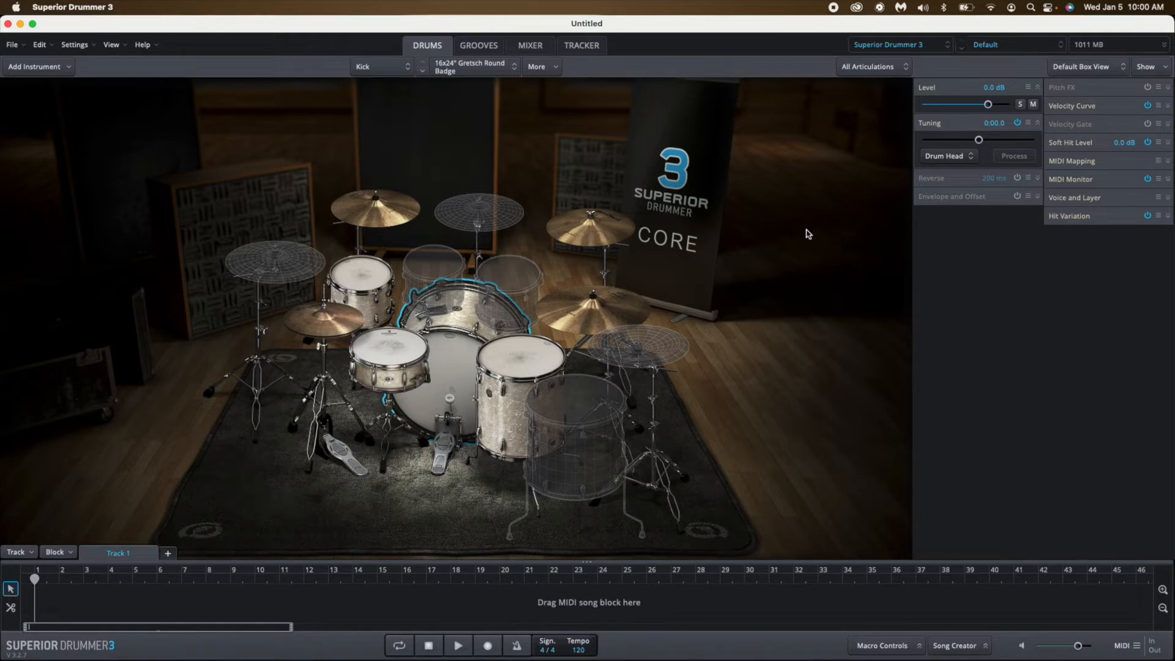
Load the Death sound library and its Corpse preset from the Mark Lewis presets.
{"action": "left_click", "coordinate": [914, 47]}
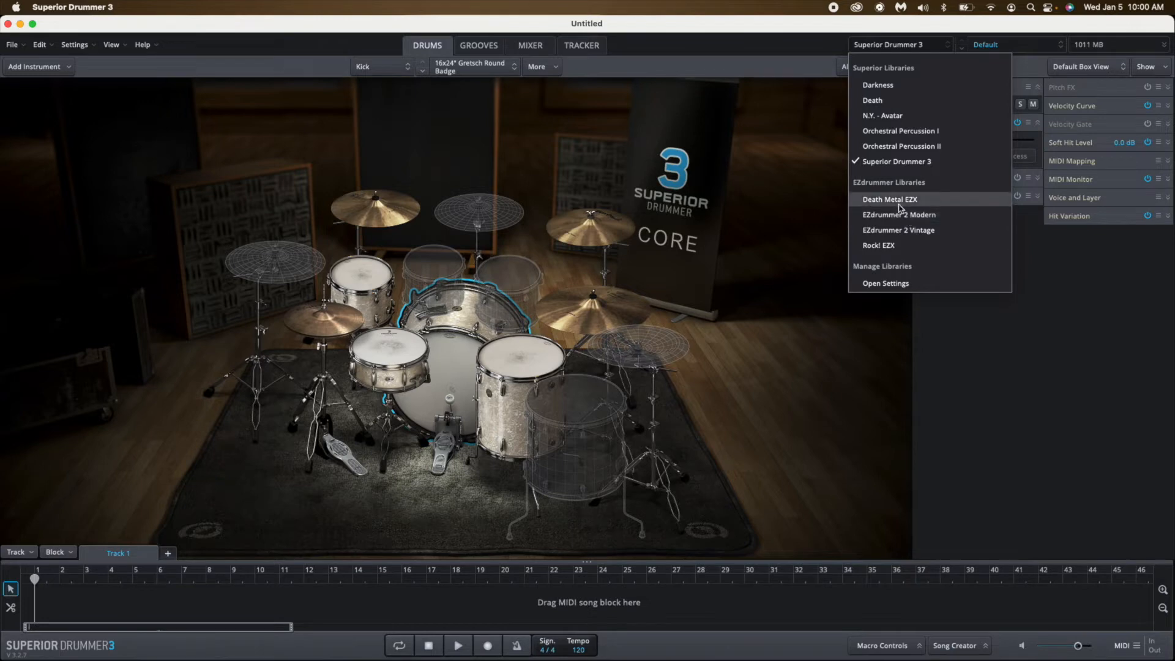
{"action": "left_click", "coordinate": [882, 101]}
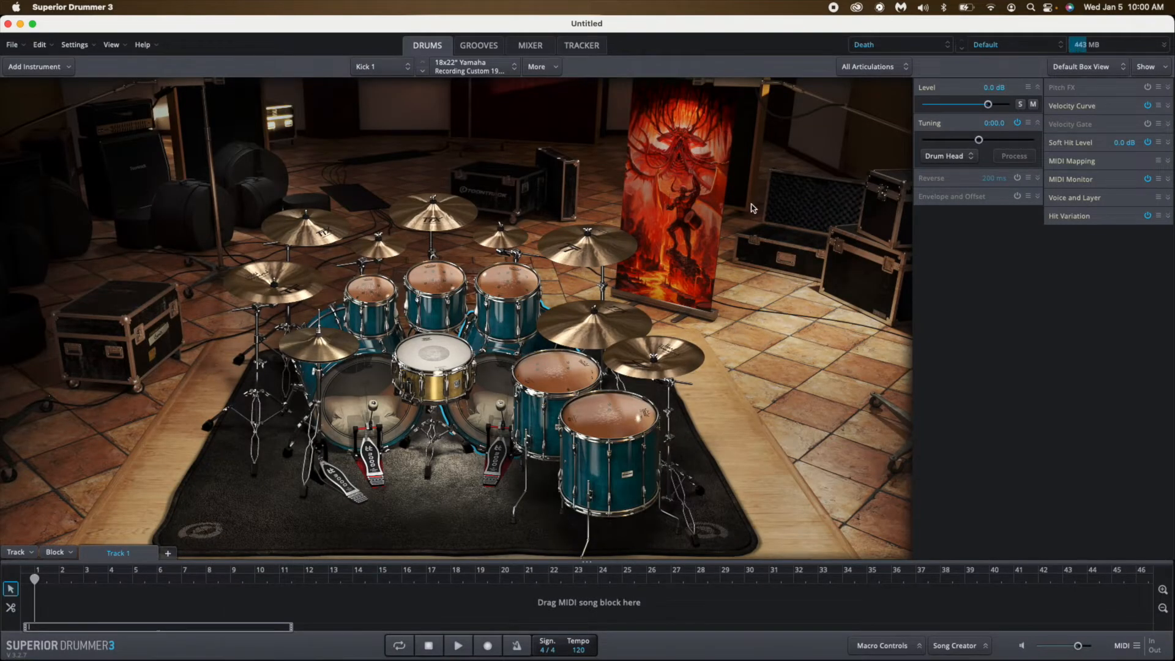
{"action": "left_click", "coordinate": [1026, 45]}
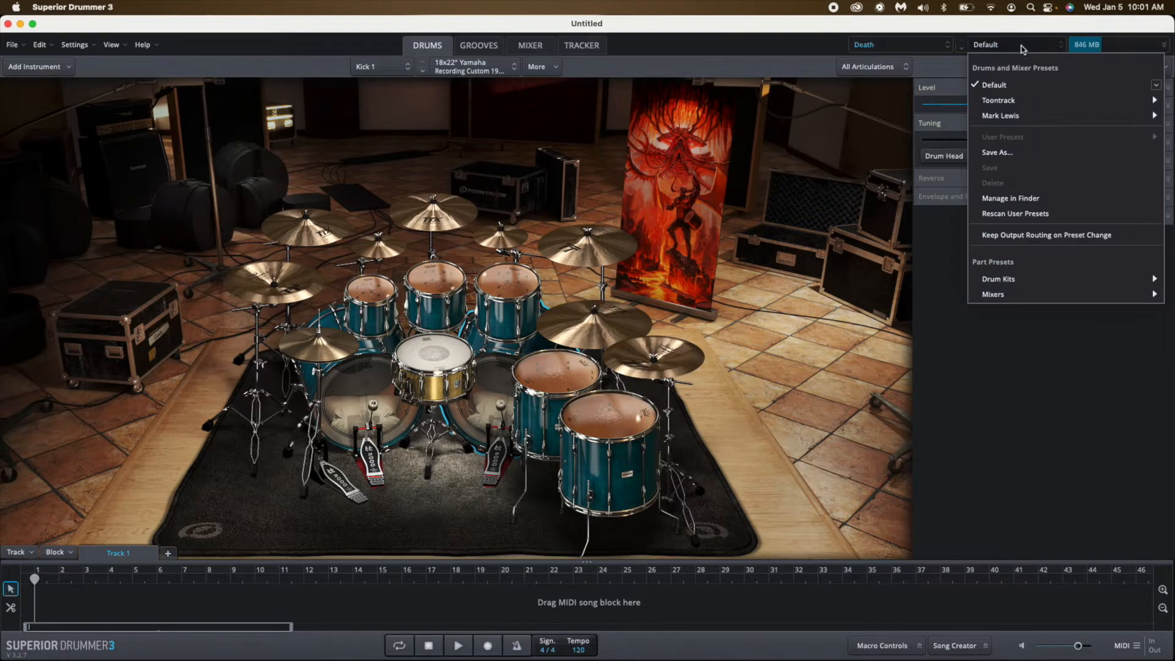
{"action": "mouse_move", "coordinate": [1016, 118]}
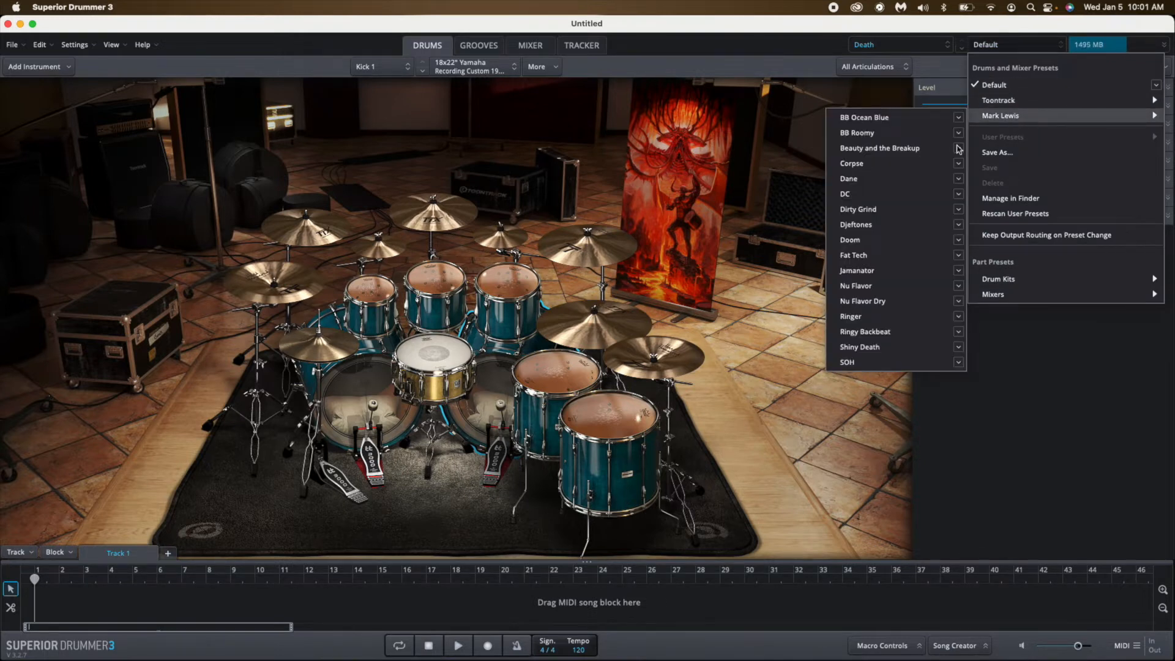
{"action": "left_click", "coordinate": [869, 166]}
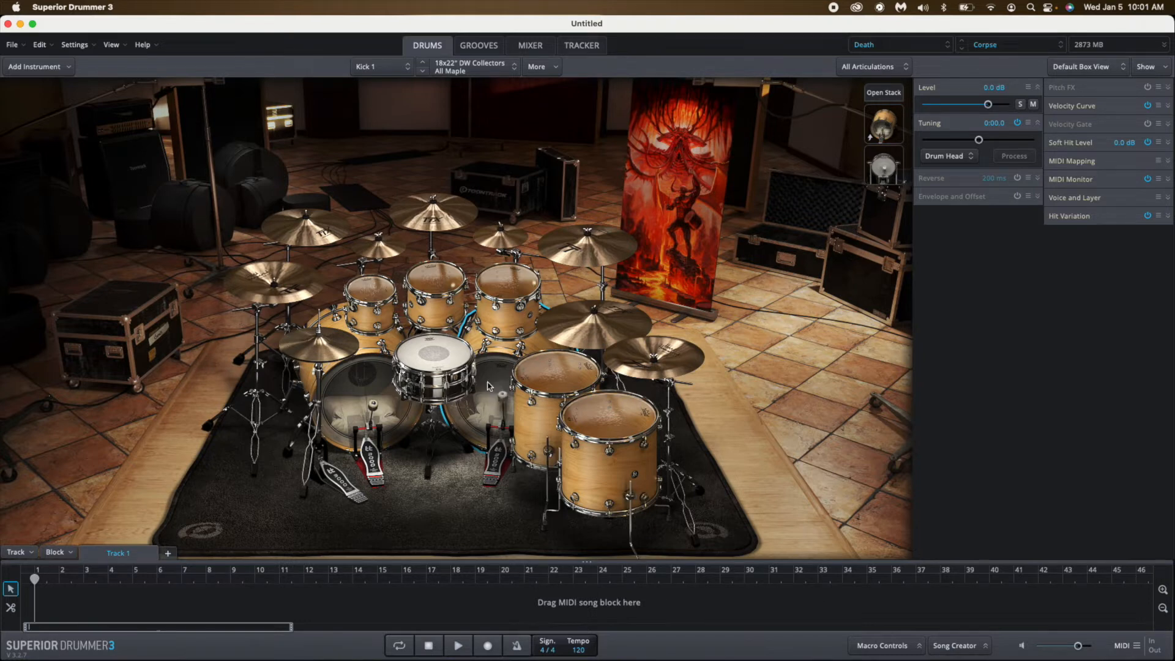
Audition the 6.5x14" Ludwig Black Beauty snare, its individual stacked layers, and the full Center Stack.
{"action": "left_click", "coordinate": [422, 361]}
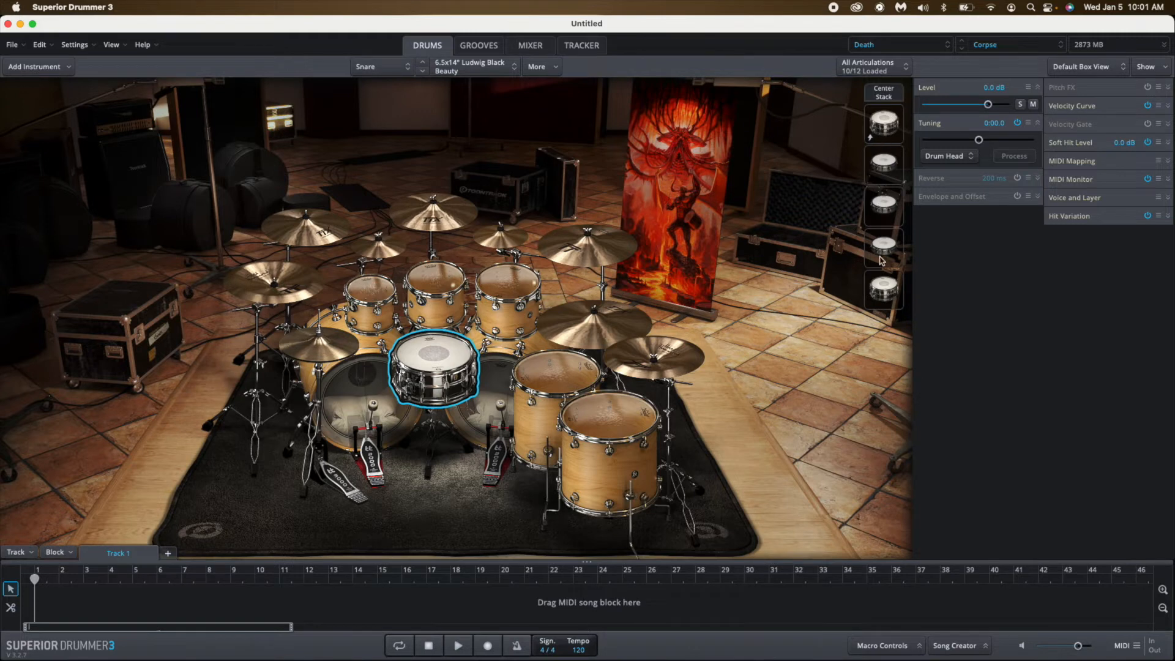
{"action": "left_click", "coordinate": [890, 96]}
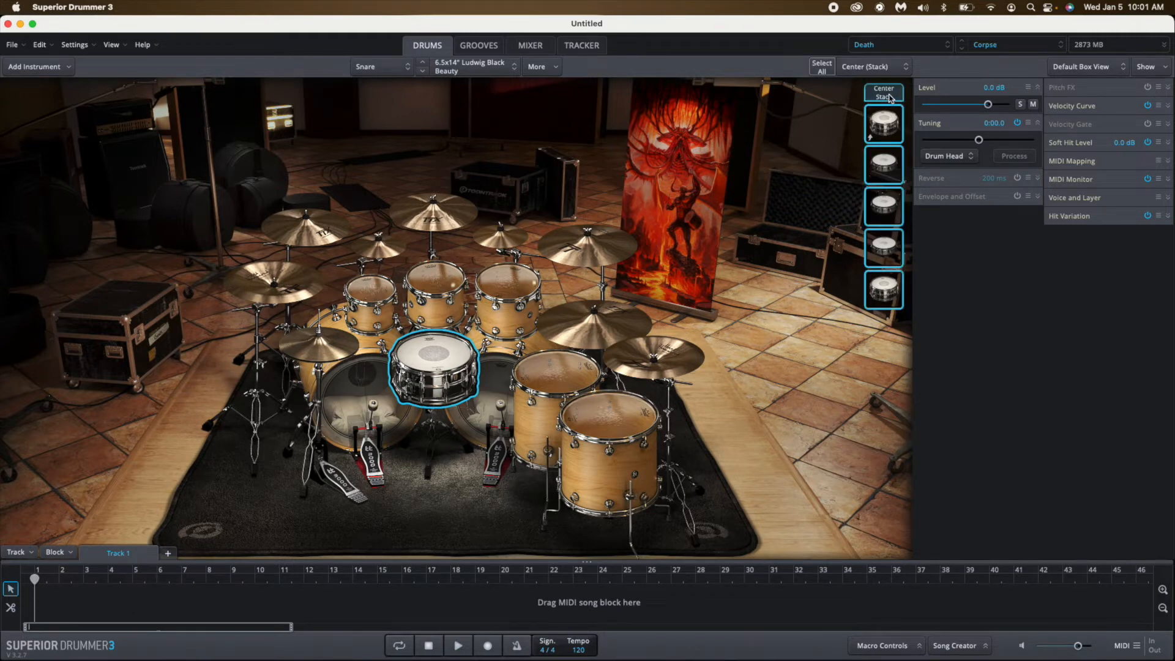
{"action": "left_click", "coordinate": [888, 138]}
{"action": "left_click", "coordinate": [889, 167]}
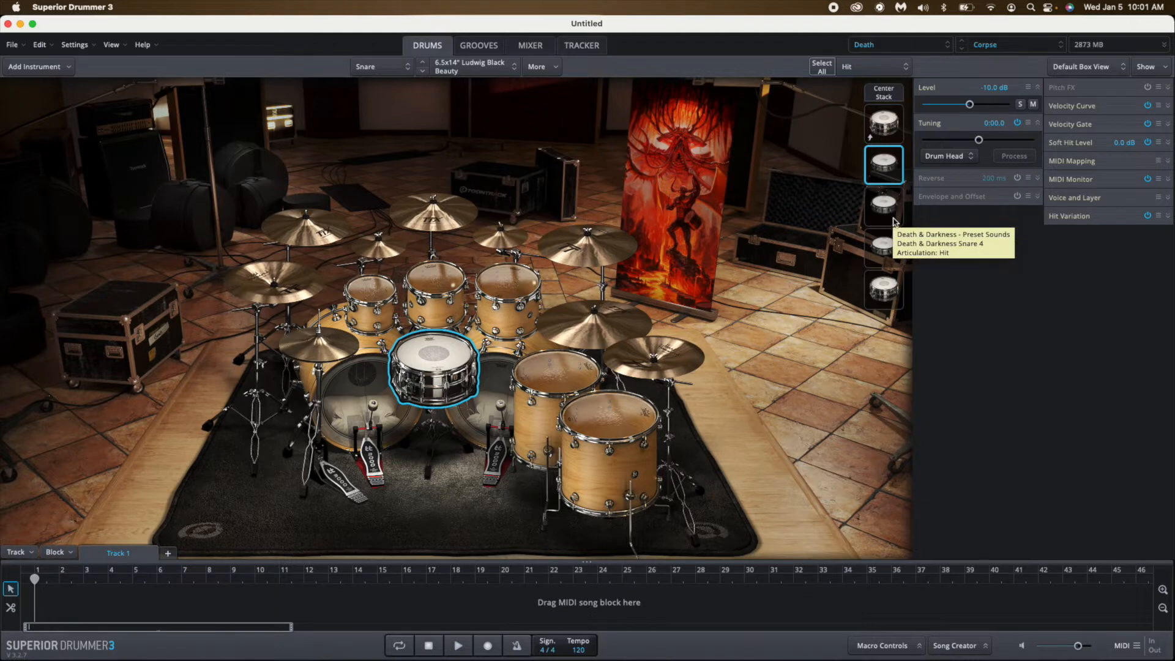
{"action": "left_click", "coordinate": [888, 205]}
{"action": "left_click", "coordinate": [888, 245]}
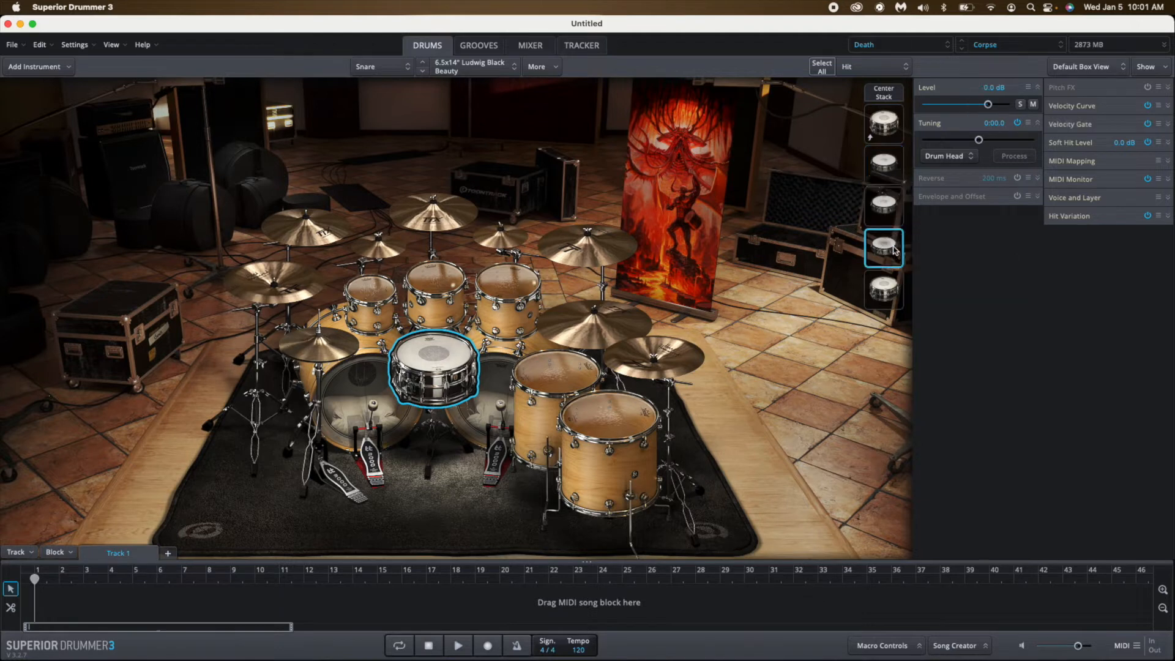
{"action": "left_click", "coordinate": [883, 92]}
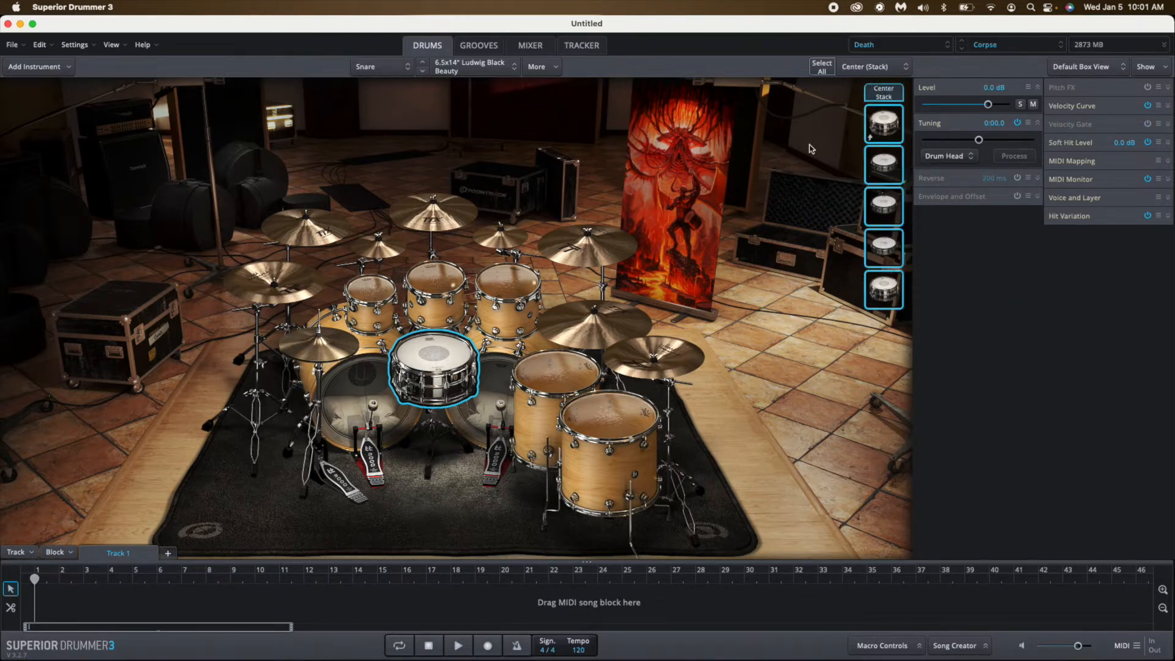
Audition the three rack toms and both floor toms of the Corpse kit.
{"action": "left_click", "coordinate": [374, 289]}
{"action": "left_click", "coordinate": [429, 279]}
{"action": "left_click", "coordinate": [505, 281]}
{"action": "left_click", "coordinate": [541, 367]}
{"action": "left_click", "coordinate": [634, 435]}
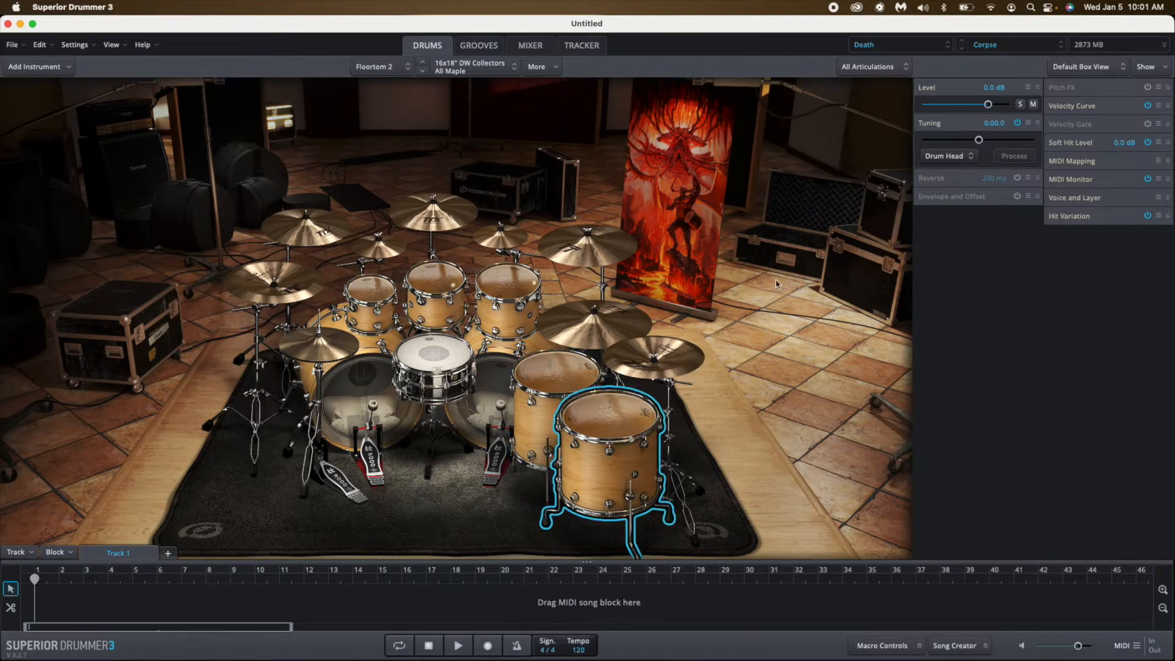
Audition the second kick, the snare and the 22" Zildjian K Dark Medium Ride of the Corpse kit.
{"action": "left_click", "coordinate": [372, 396]}
{"action": "left_click", "coordinate": [442, 362]}
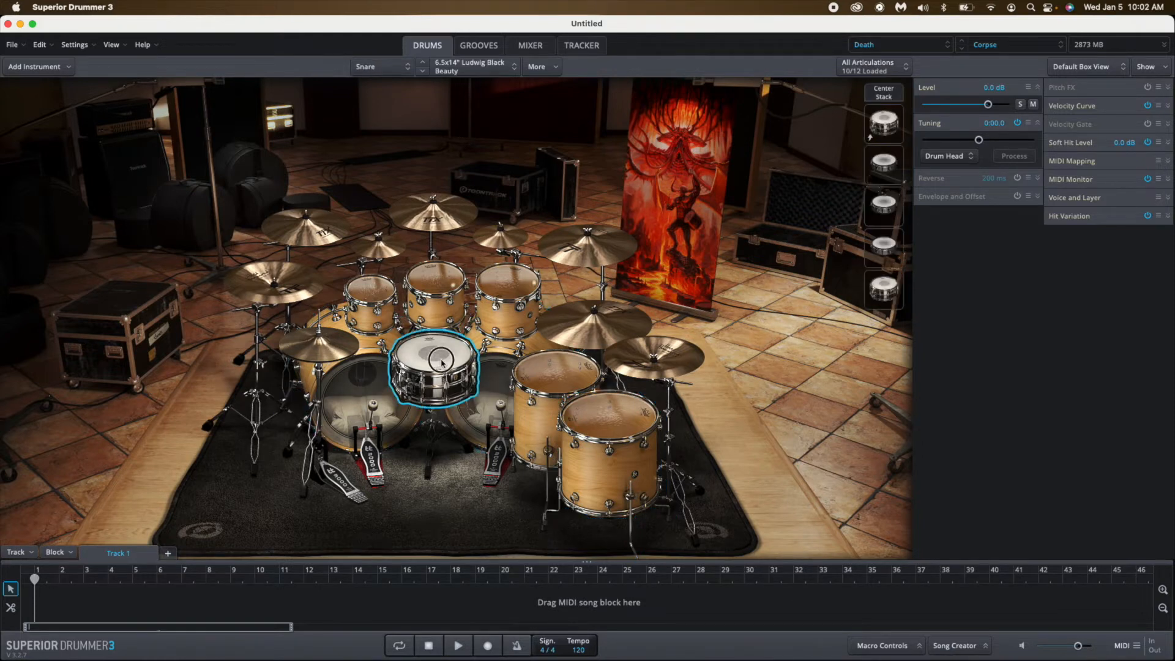
{"action": "left_click", "coordinate": [562, 320]}
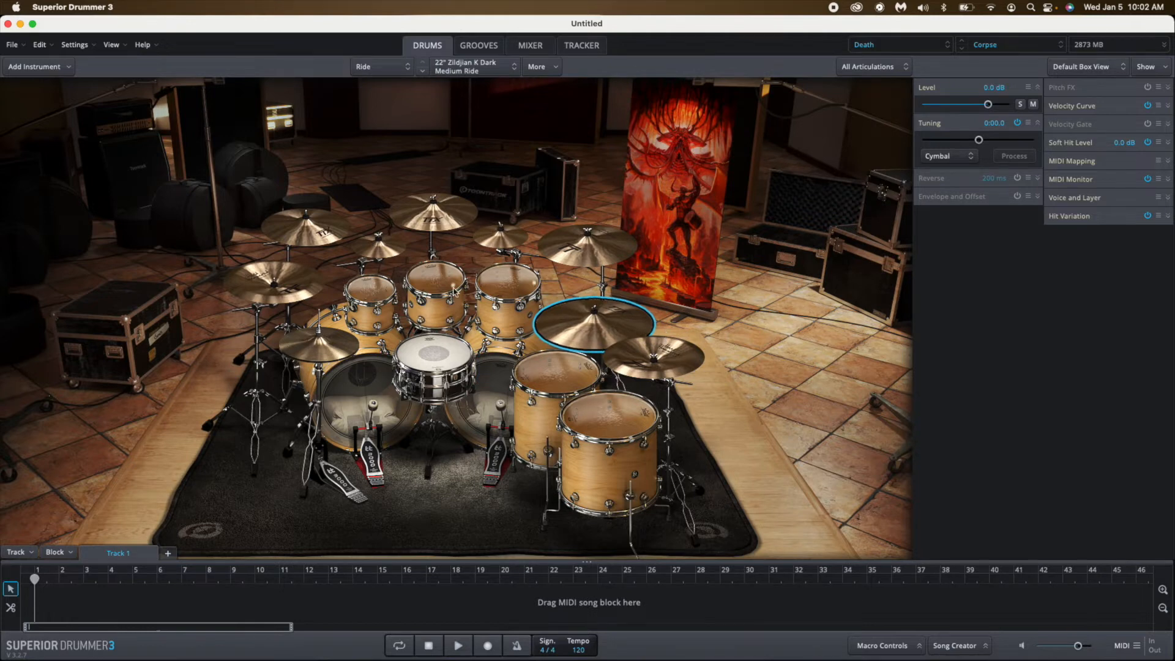
Swap Kick 1 for the 16x24" Sonor Designer Series Birch and audition it.
{"action": "left_click", "coordinate": [487, 368]}
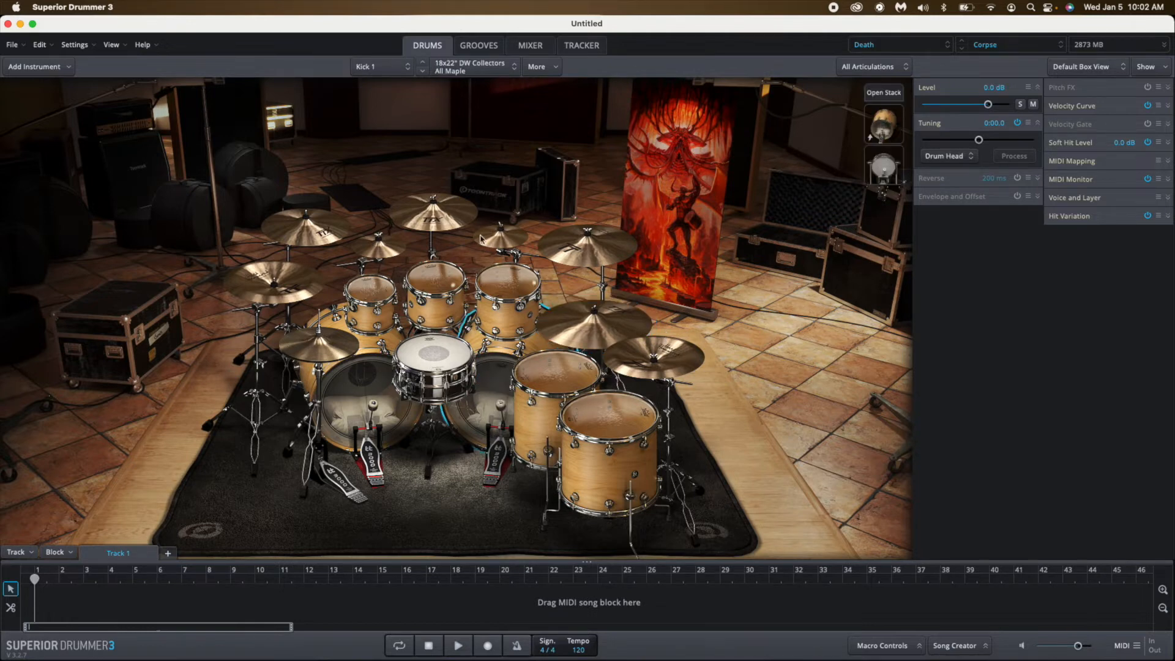
{"action": "left_click", "coordinate": [477, 70]}
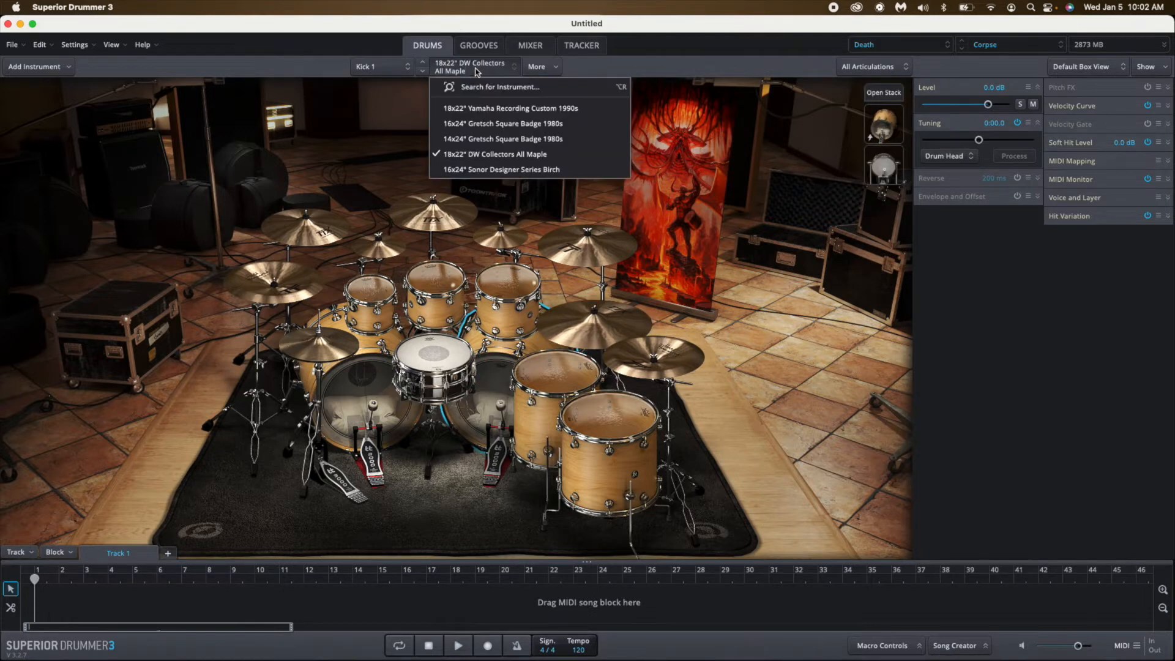
{"action": "left_click", "coordinate": [496, 171]}
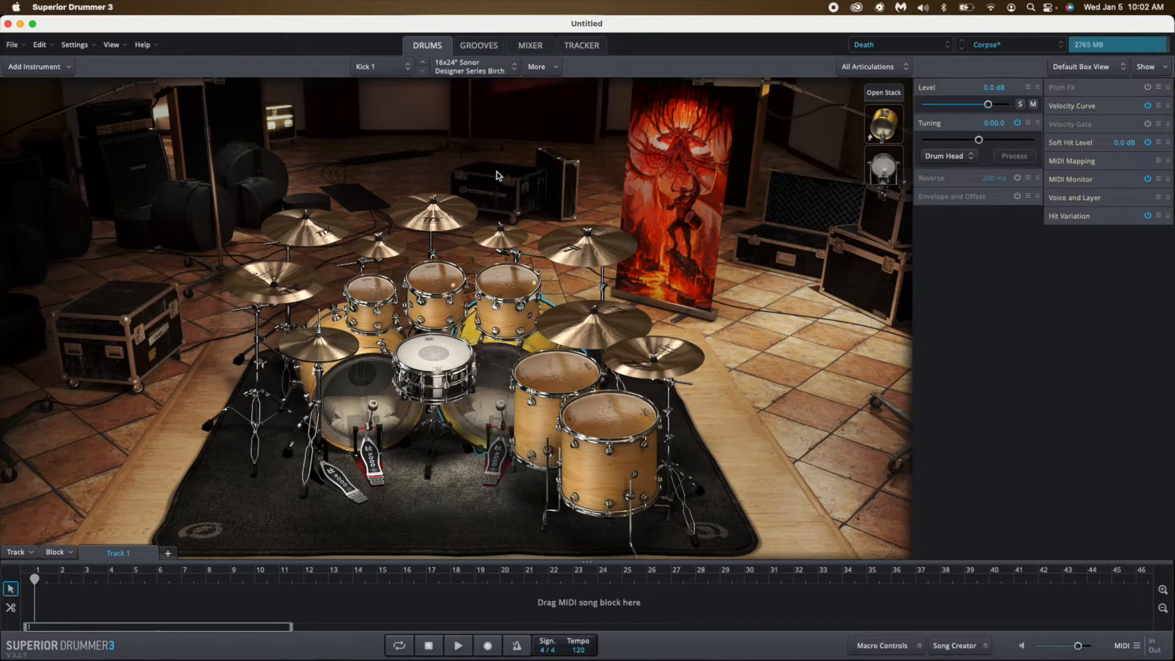
{"action": "left_click", "coordinate": [494, 365]}
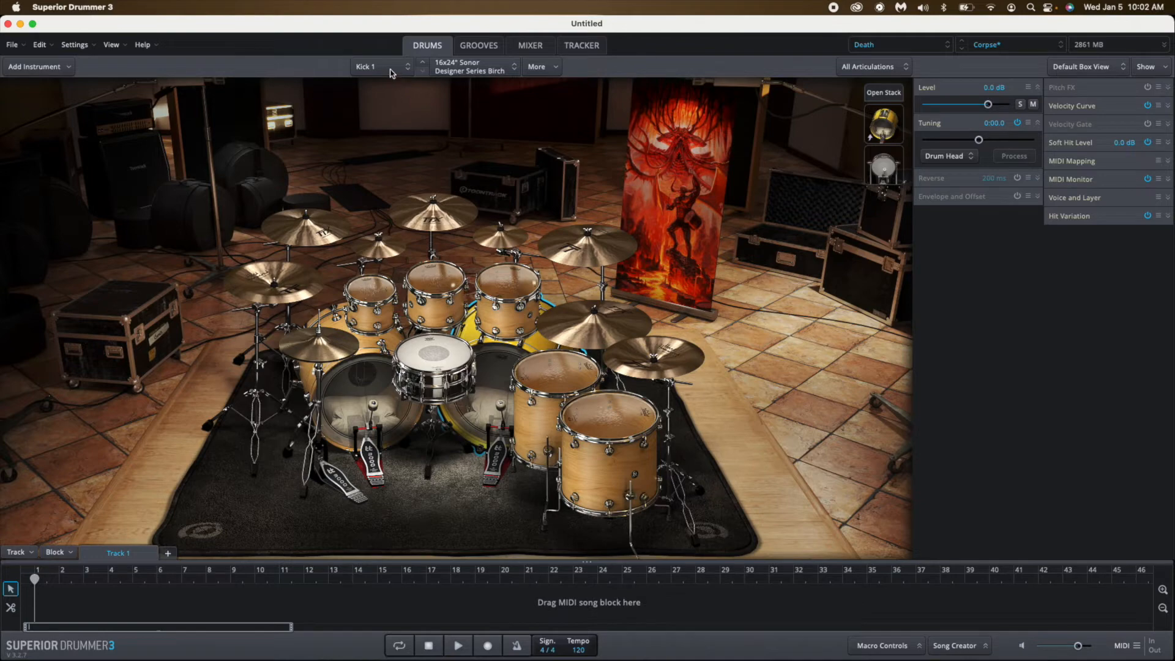
View the kit's mixer channels, and preview the Verse 01 groove of the Airy 120 BPM family from the Metal Fusion pack.
{"action": "left_click", "coordinate": [532, 46]}
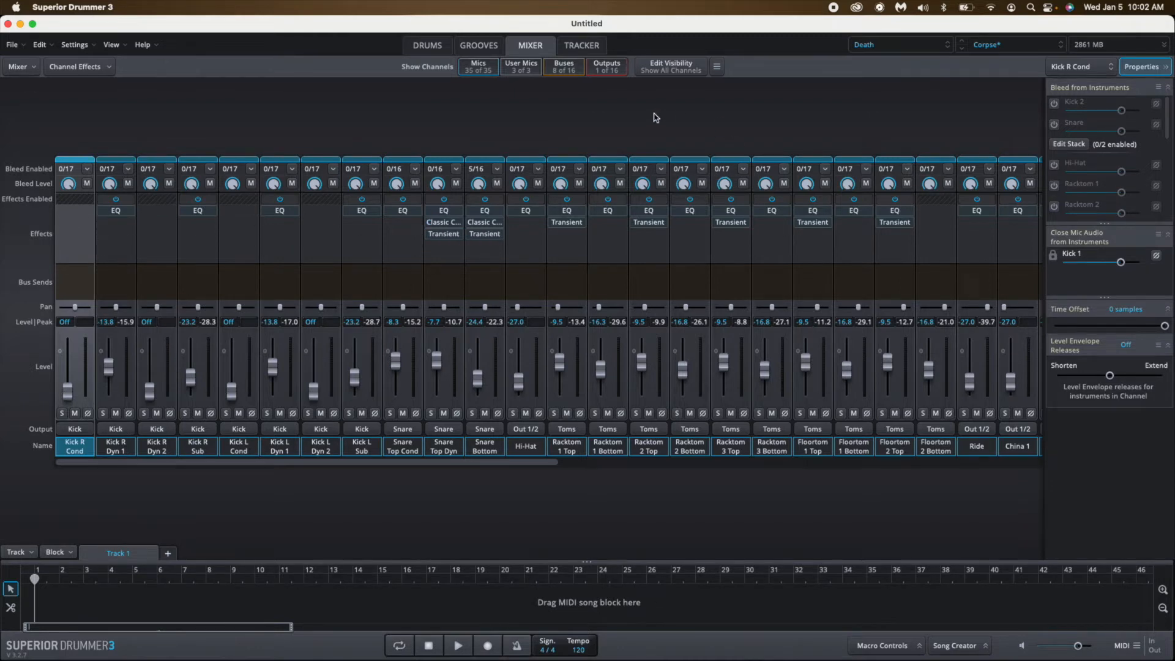
{"action": "left_click", "coordinate": [487, 49]}
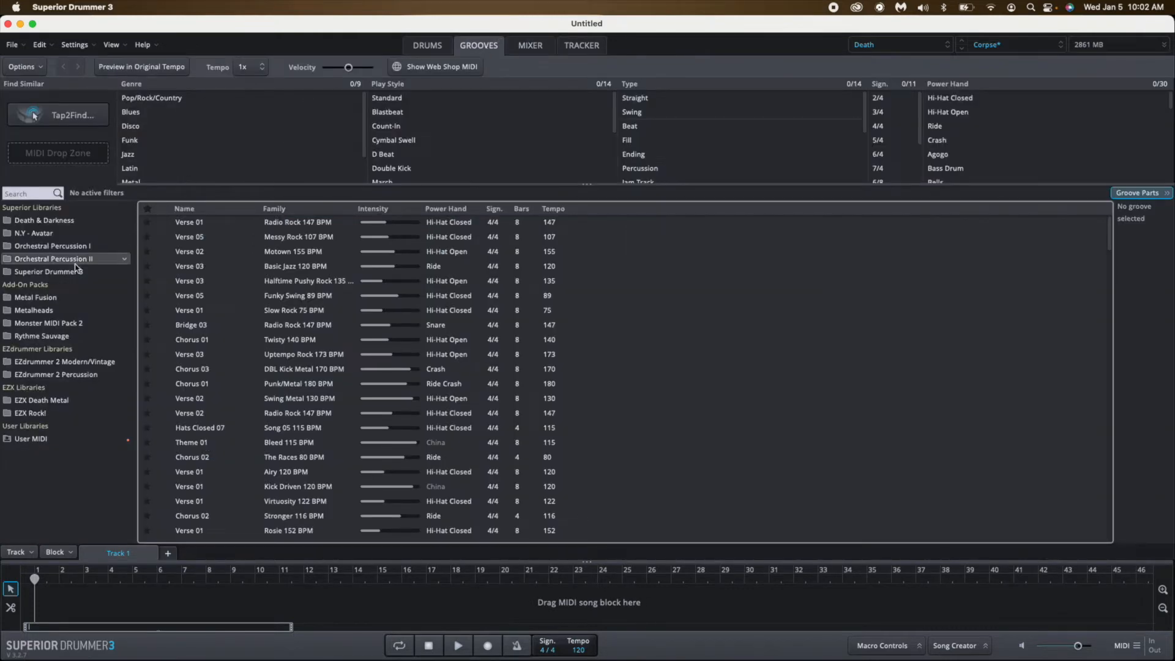
{"action": "left_click", "coordinate": [58, 300]}
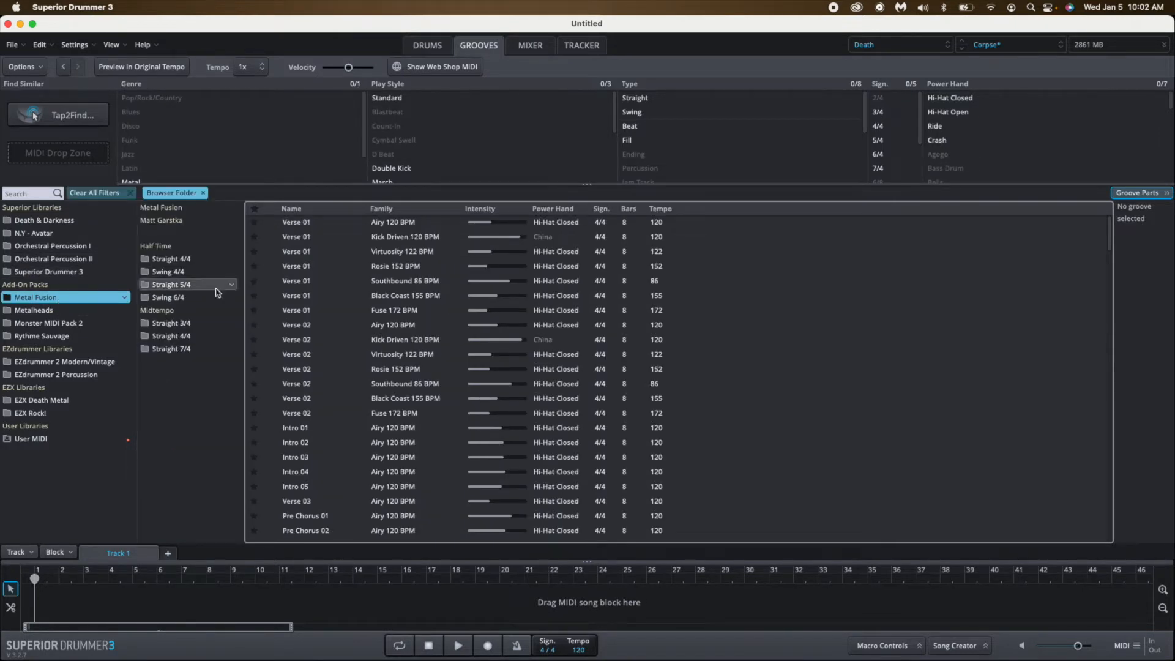
{"action": "left_click", "coordinate": [271, 223]}
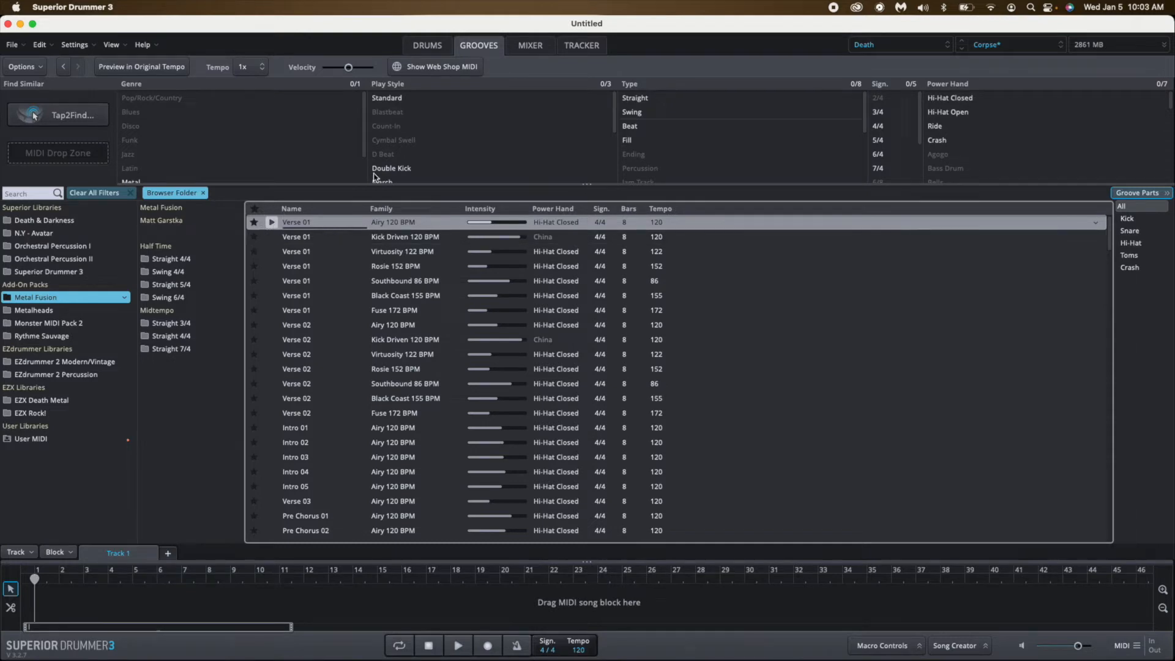
Swap the snare for the 3.5x14" Yamaha Seamless Brass Piccolo and audition it.
{"action": "left_click", "coordinate": [441, 48]}
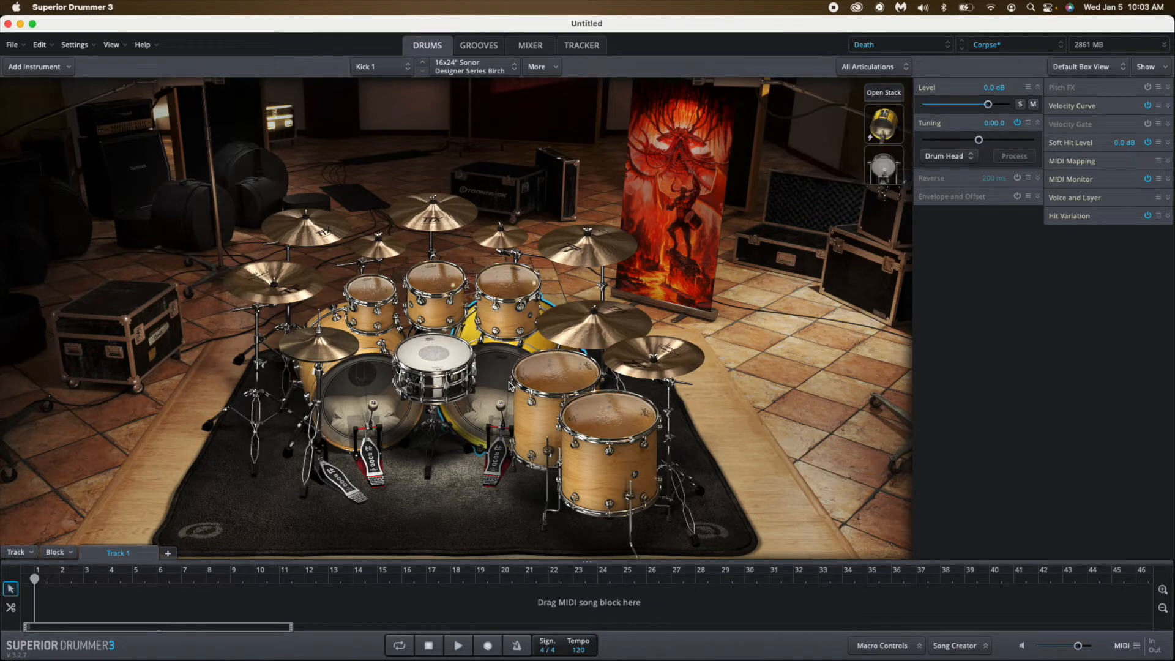
{"action": "left_click", "coordinate": [434, 370]}
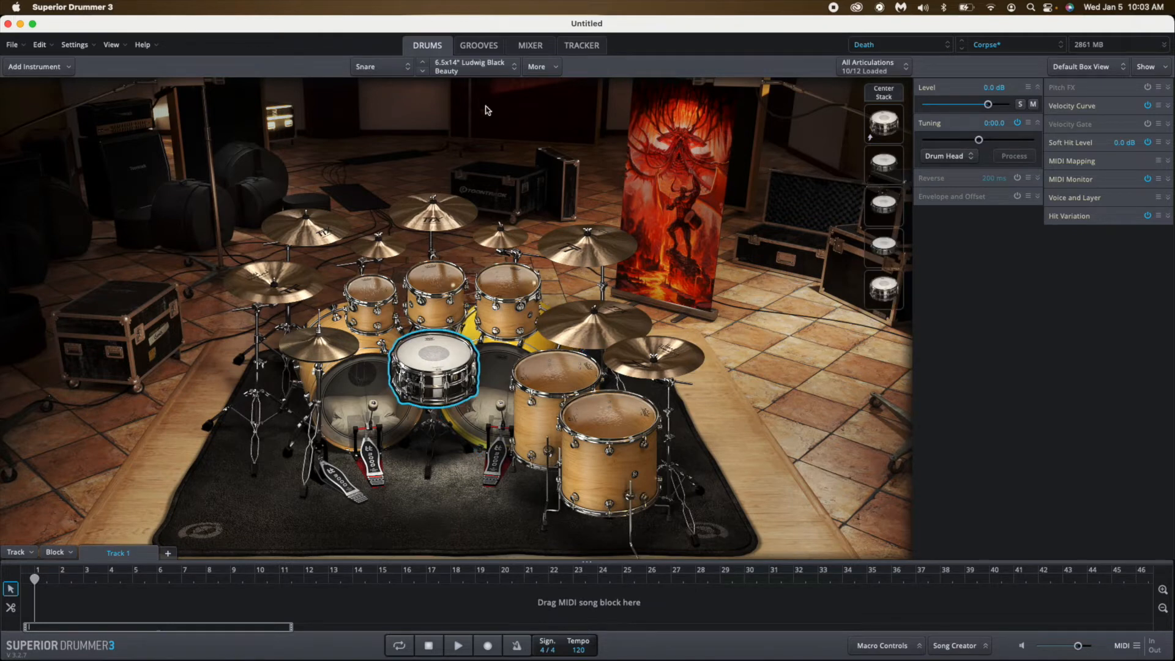
{"action": "left_click", "coordinate": [489, 70]}
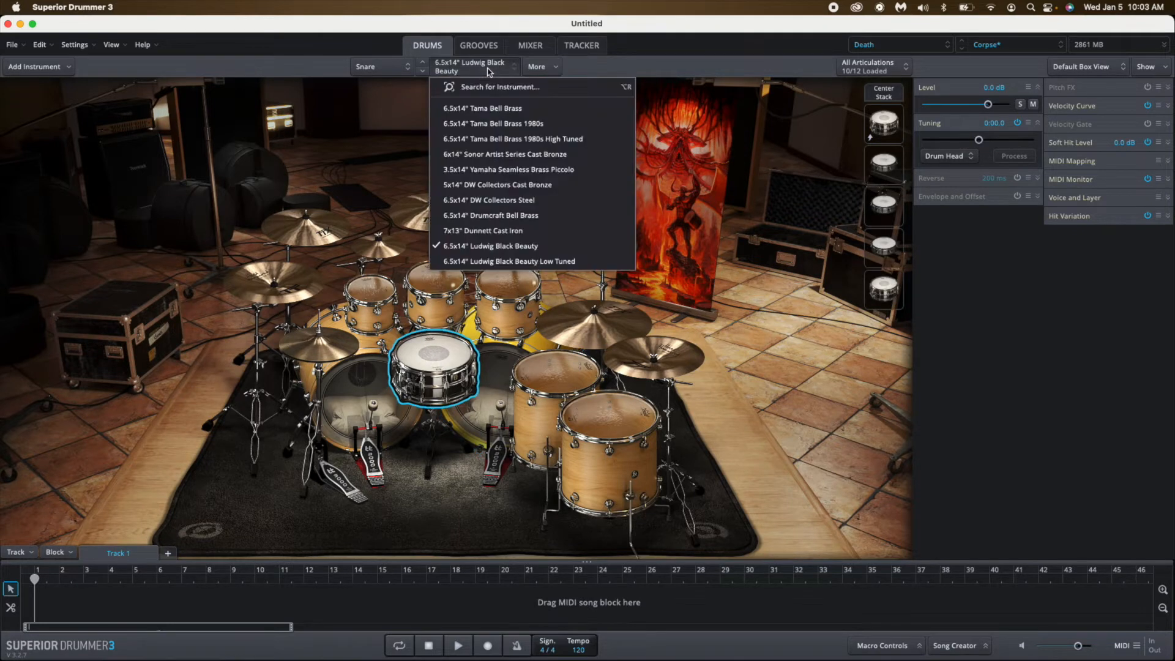
{"action": "left_click", "coordinate": [505, 169]}
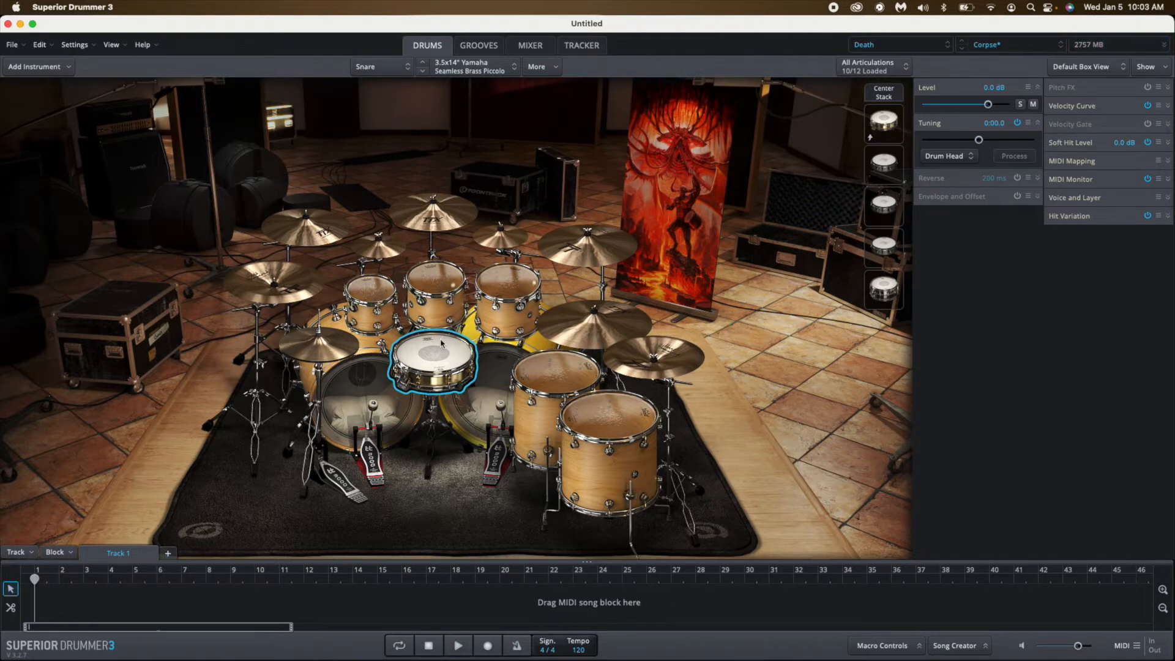
{"action": "left_click", "coordinate": [435, 361]}
{"action": "left_click", "coordinate": [435, 362]}
Preview the Verse 01 Airy 120 BPM groove with the piccolo snare, viewing the kit during playback, and stop it.
{"action": "left_click", "coordinate": [493, 49]}
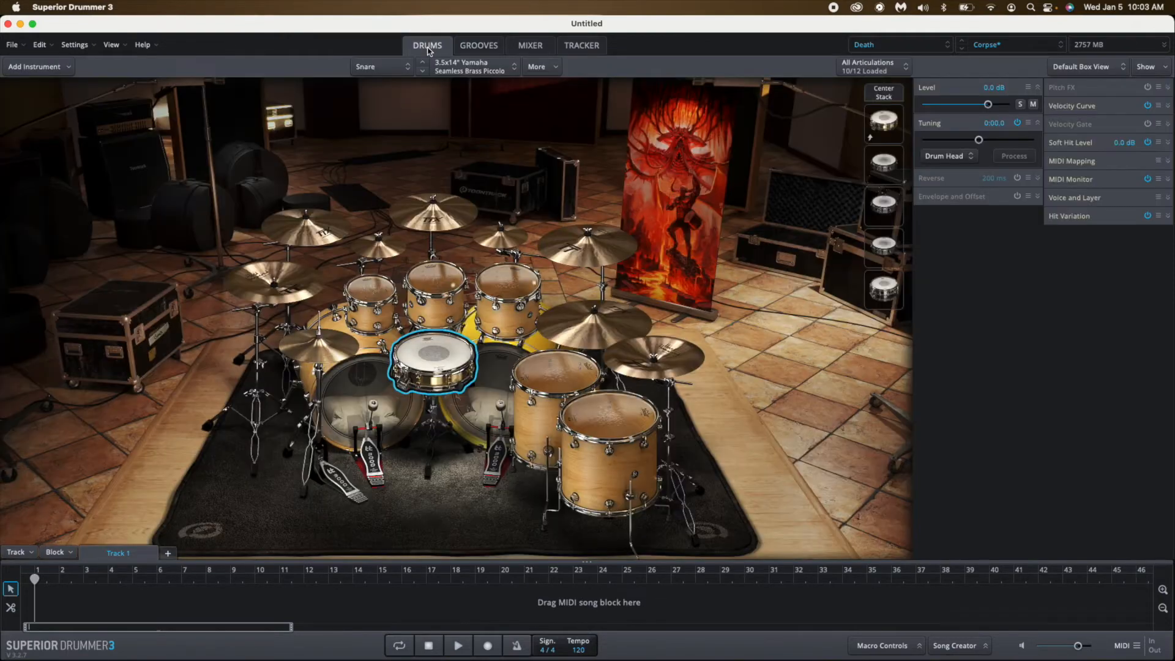
{"action": "left_click", "coordinate": [427, 47]}
{"action": "left_click", "coordinate": [482, 46]}
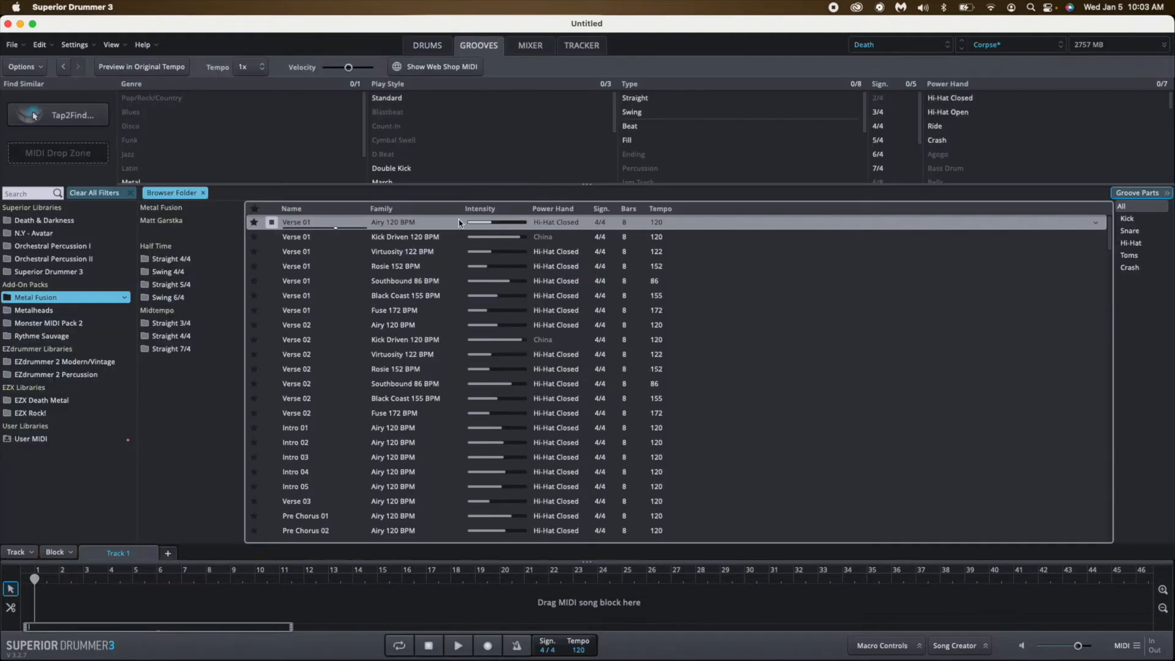
{"action": "left_click", "coordinate": [272, 223]}
Switch to Logic Pro, ignoring the missing Sound Library directory, and save the Mesh Head Review project.
{"action": "mouse_move", "coordinate": [691, 658]}
{"action": "key", "text": "super+Tab"}
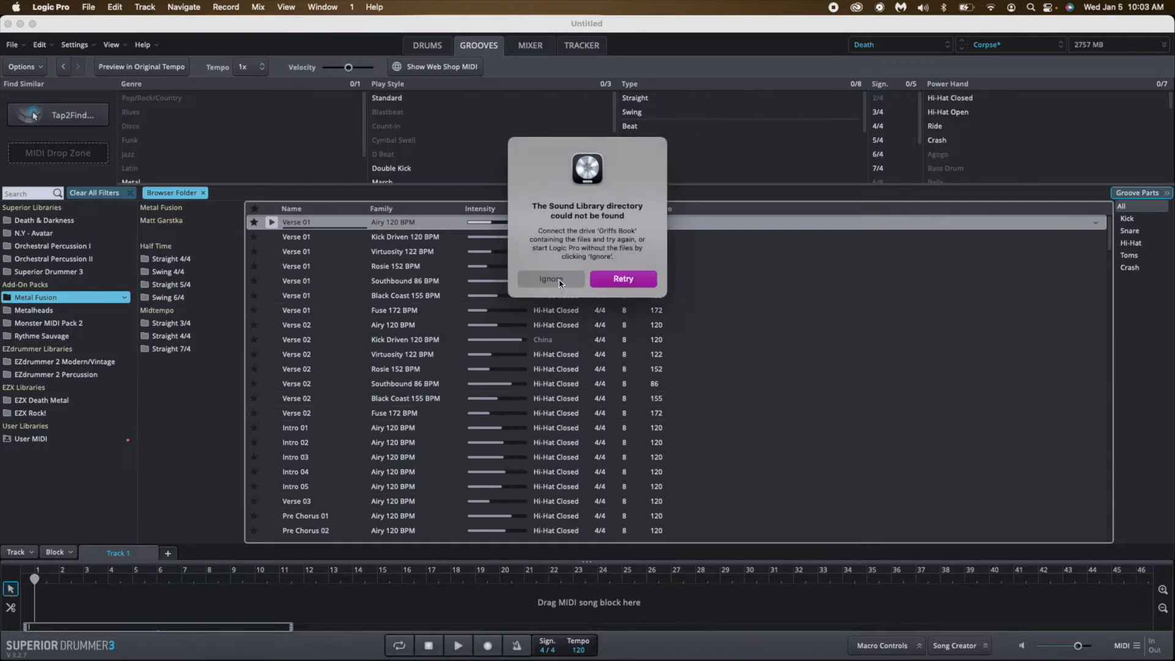
{"action": "left_click", "coordinate": [552, 279]}
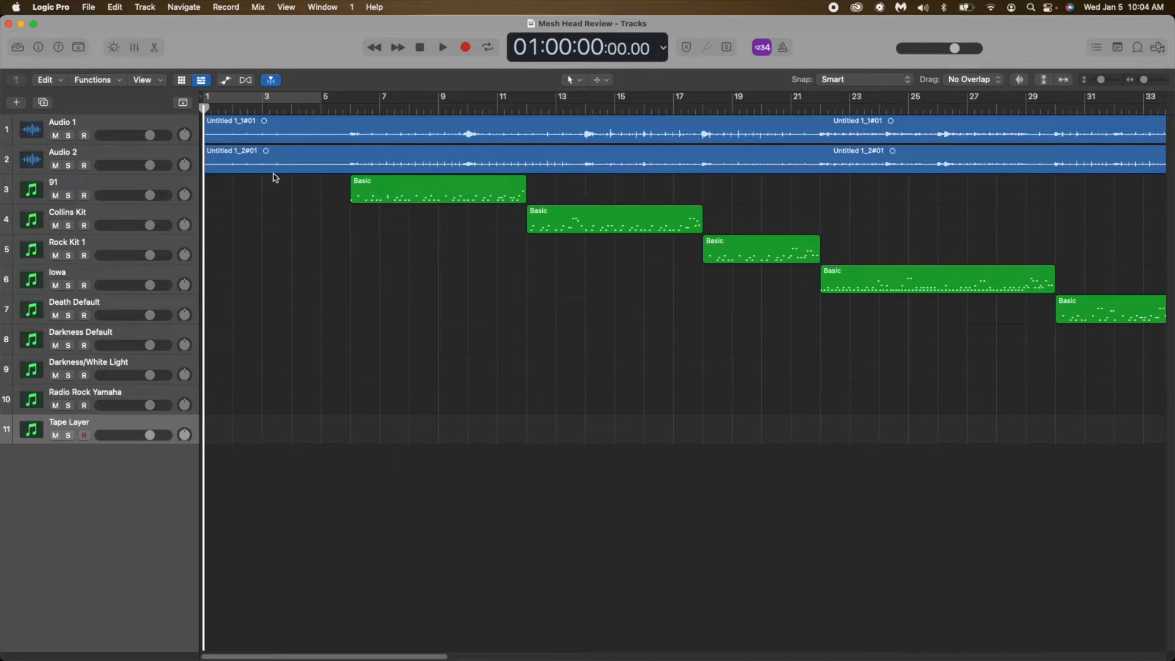
{"action": "left_click", "coordinate": [90, 8]}
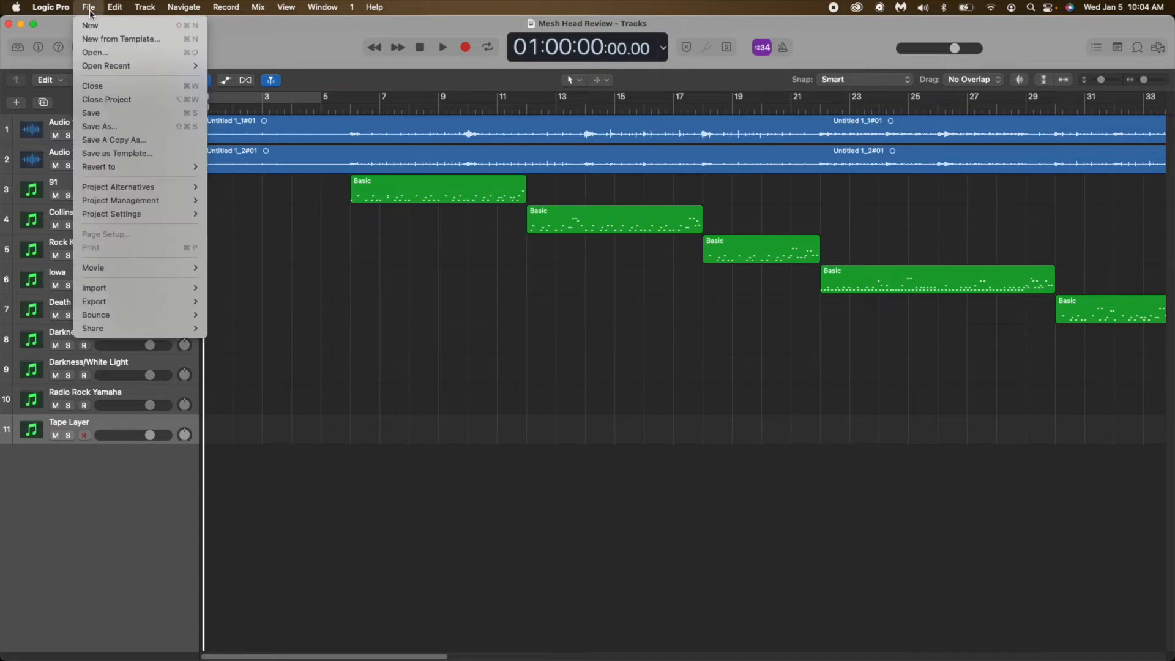
{"action": "left_click", "coordinate": [101, 113]}
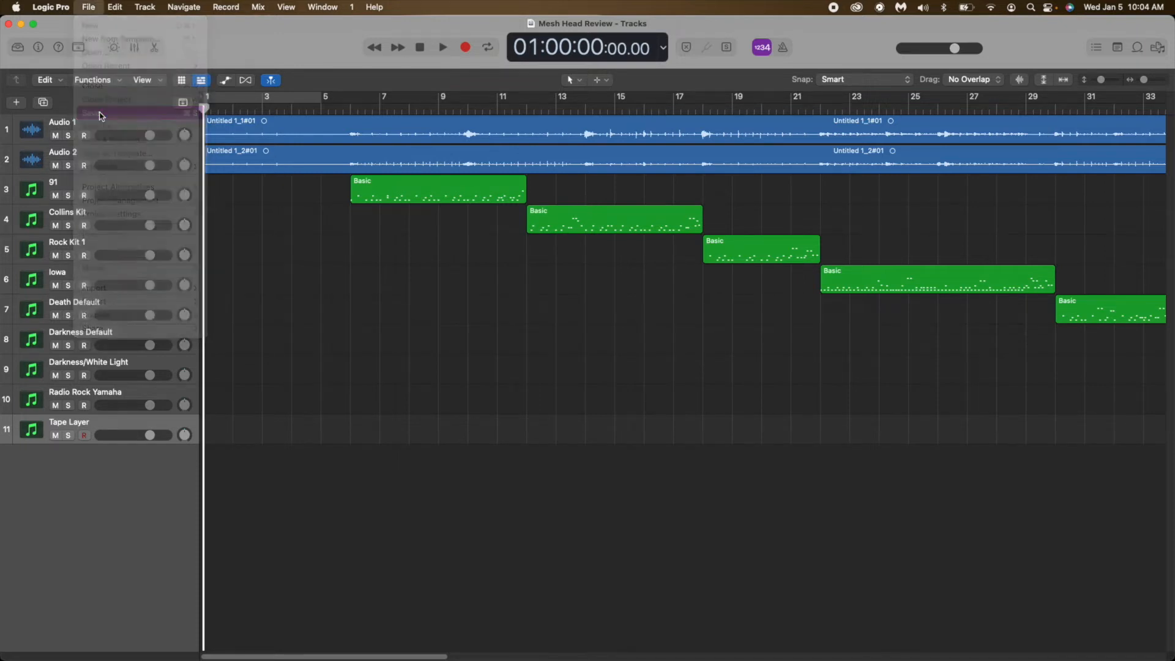
Start a new project, closing the current one, with one software instrument track using Superior Drummer 3 and output 1 + 2.
{"action": "left_click", "coordinate": [90, 8]}
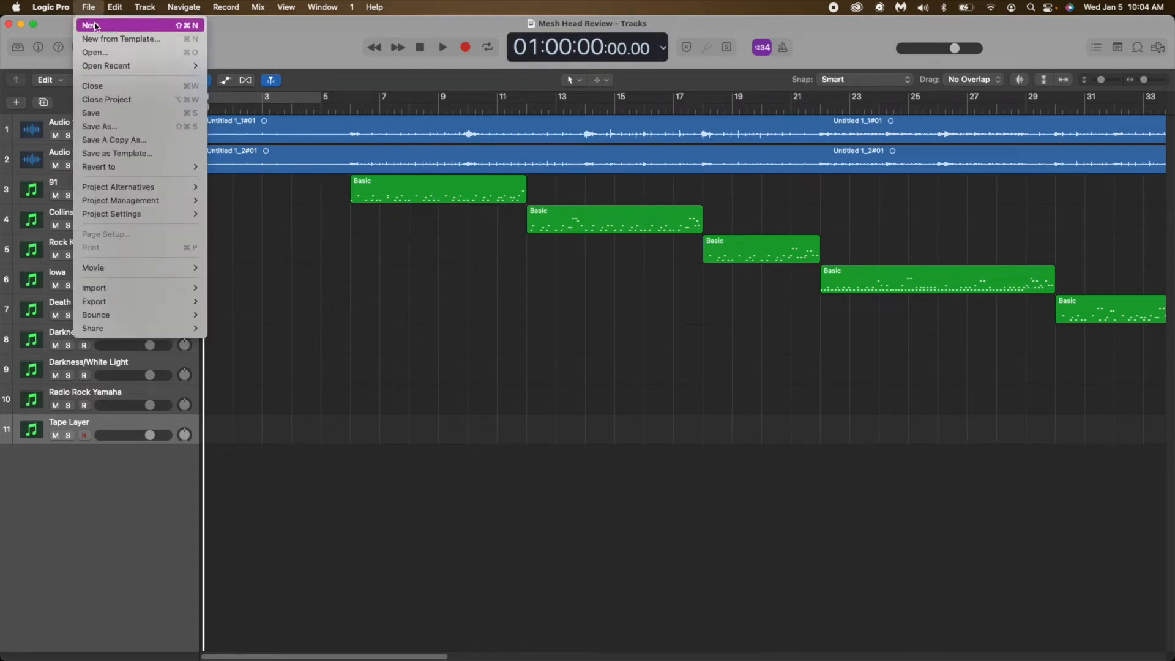
{"action": "left_click", "coordinate": [95, 26]}
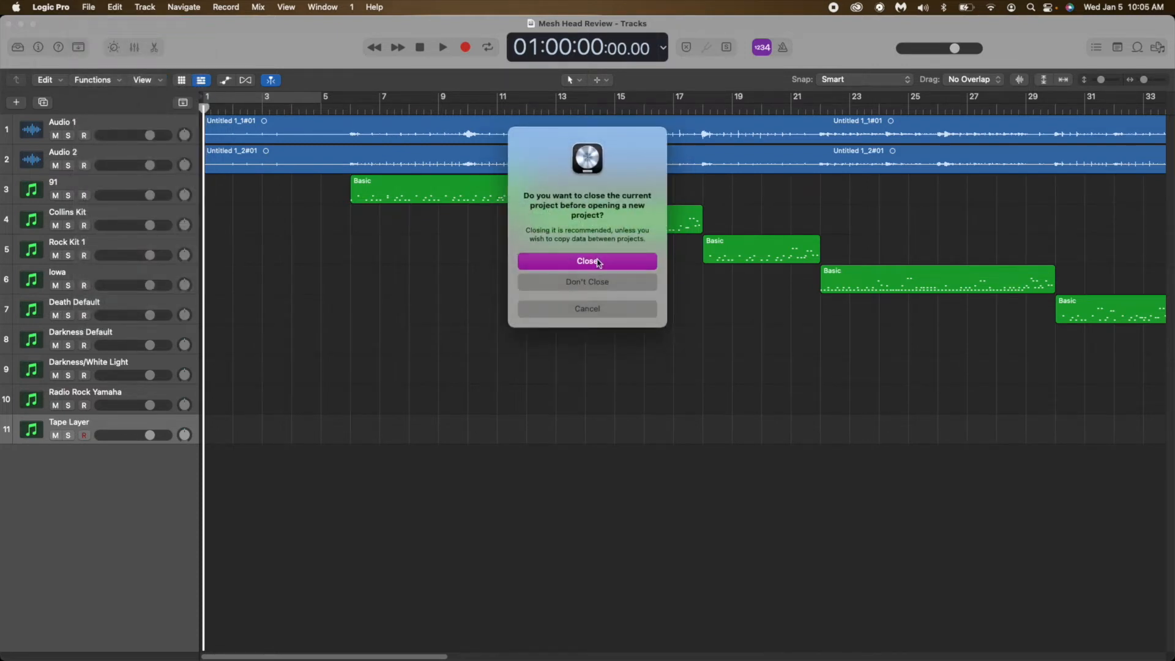
{"action": "left_click", "coordinate": [598, 262]}
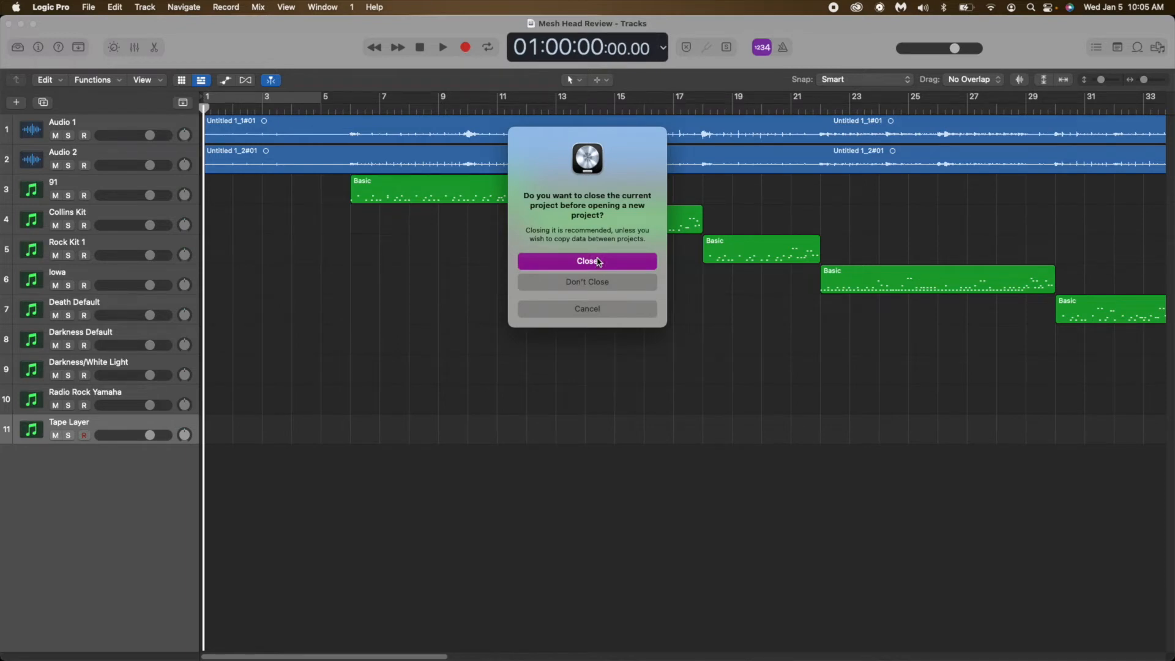
{"action": "left_click", "coordinate": [599, 262]}
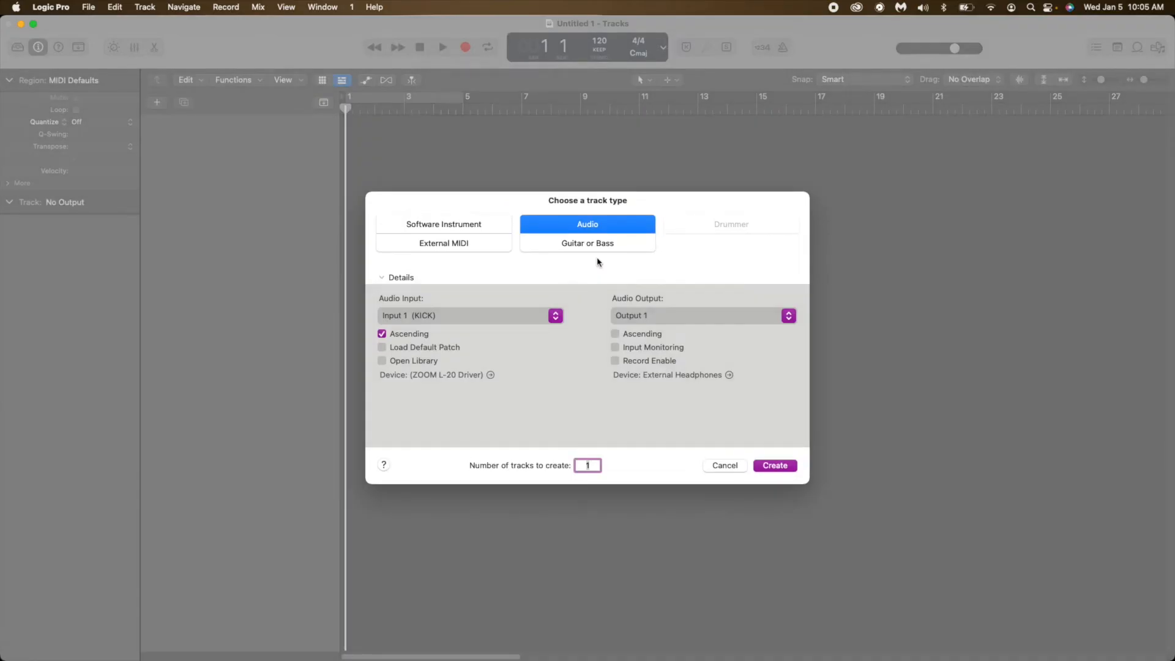
{"action": "left_click", "coordinate": [485, 225]}
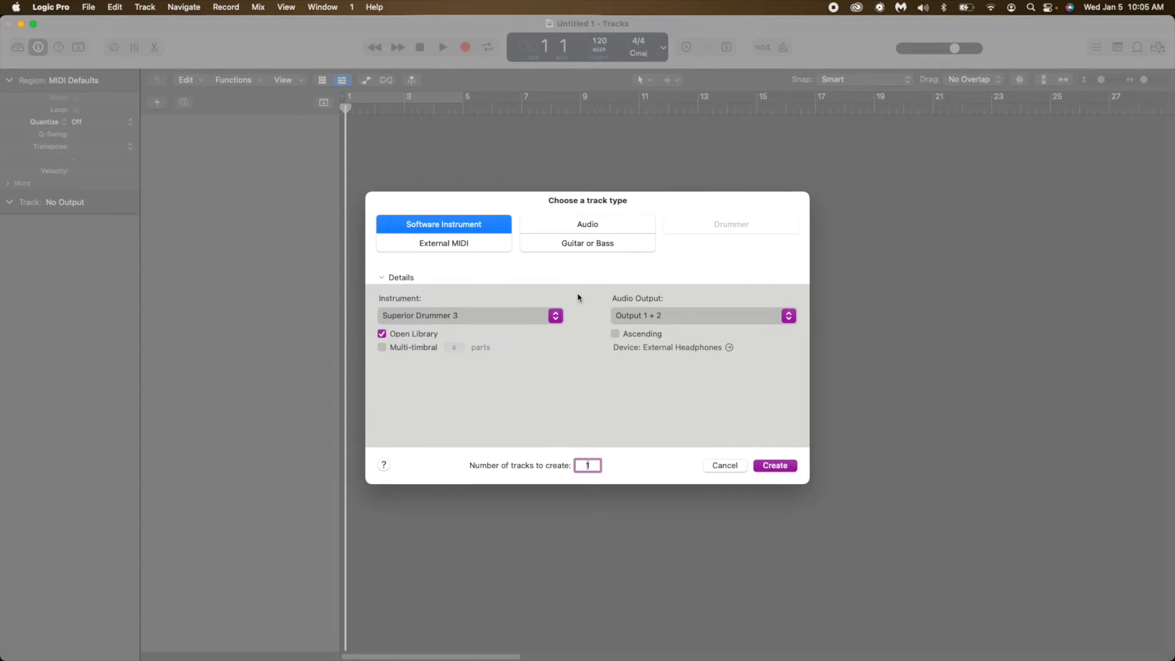
{"action": "left_click", "coordinate": [775, 467]}
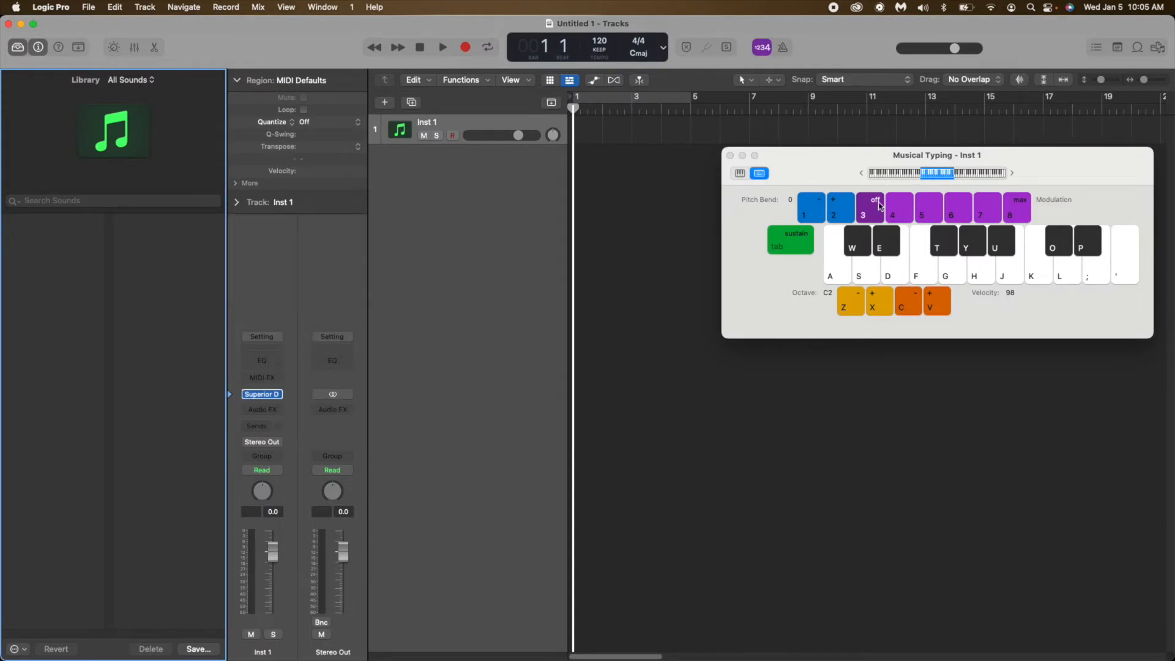
Close the Musical Typing window and hide the Library and Inspector.
{"action": "left_click", "coordinate": [731, 155]}
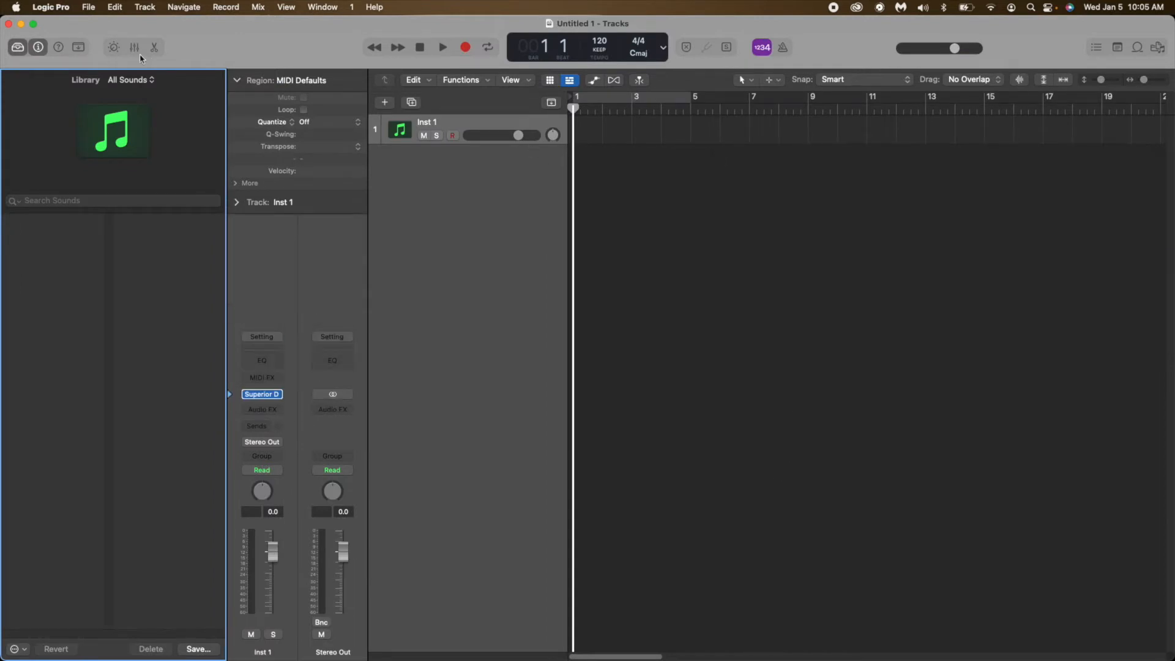
{"action": "left_click", "coordinate": [17, 52]}
{"action": "left_click", "coordinate": [38, 47]}
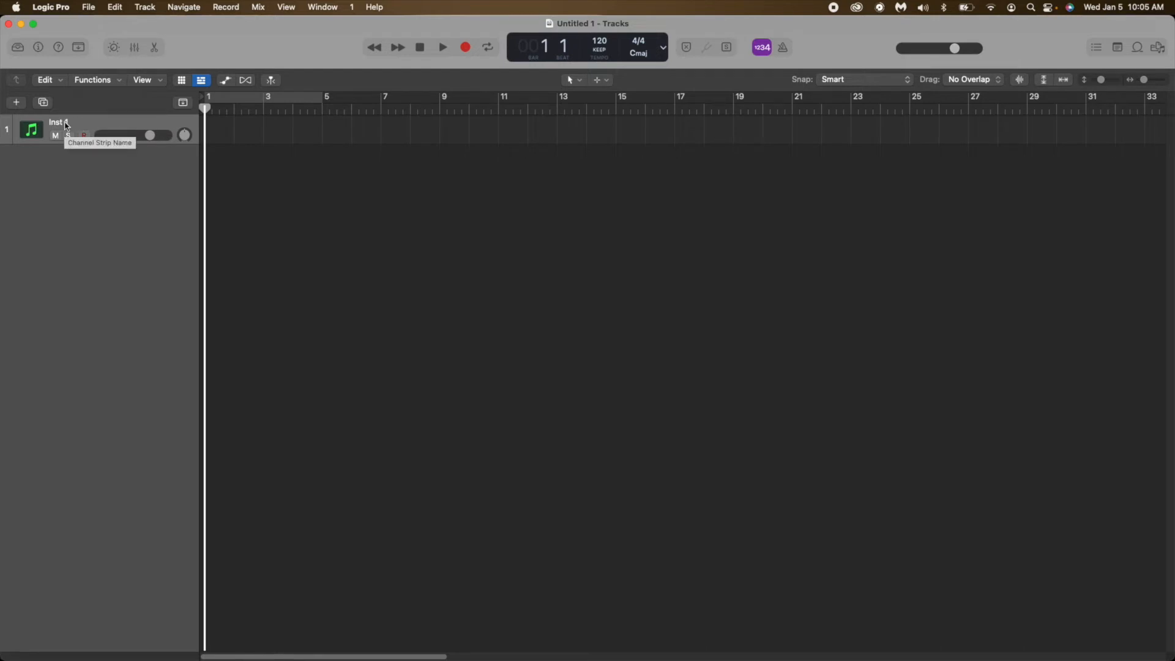
Show the mixer and open the instrument track's Superior Drummer 3 plug-in, moving its window up so it fits fully on screen.
{"action": "left_click", "coordinate": [135, 48]}
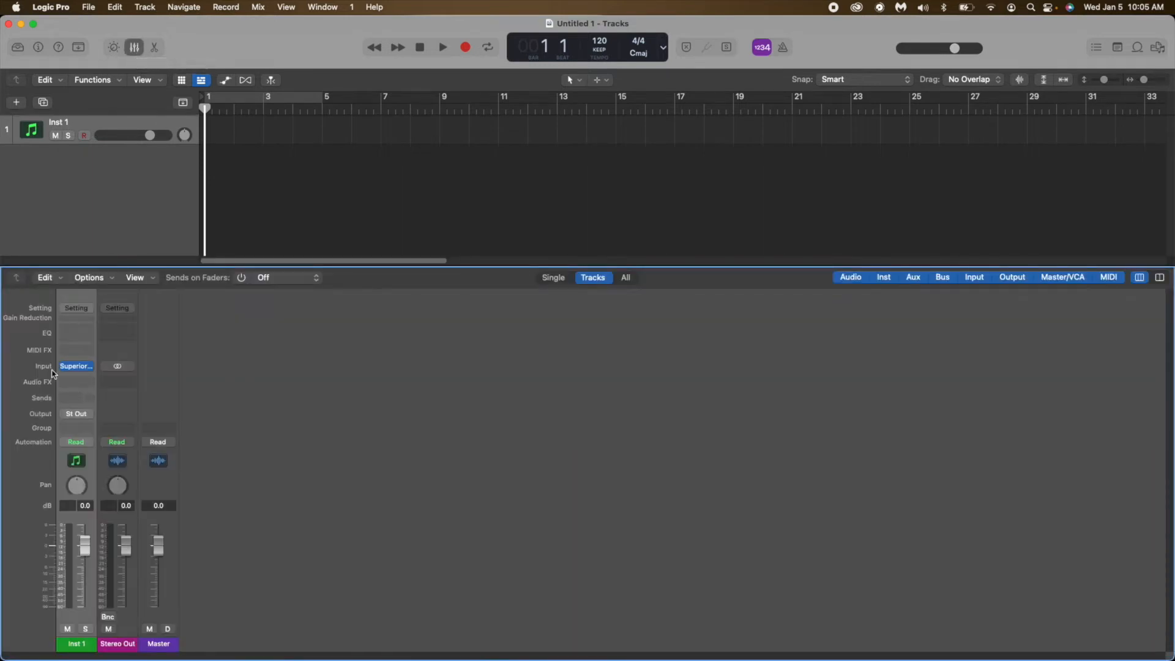
{"action": "mouse_move", "coordinate": [78, 371]}
{"action": "left_click", "coordinate": [78, 367]}
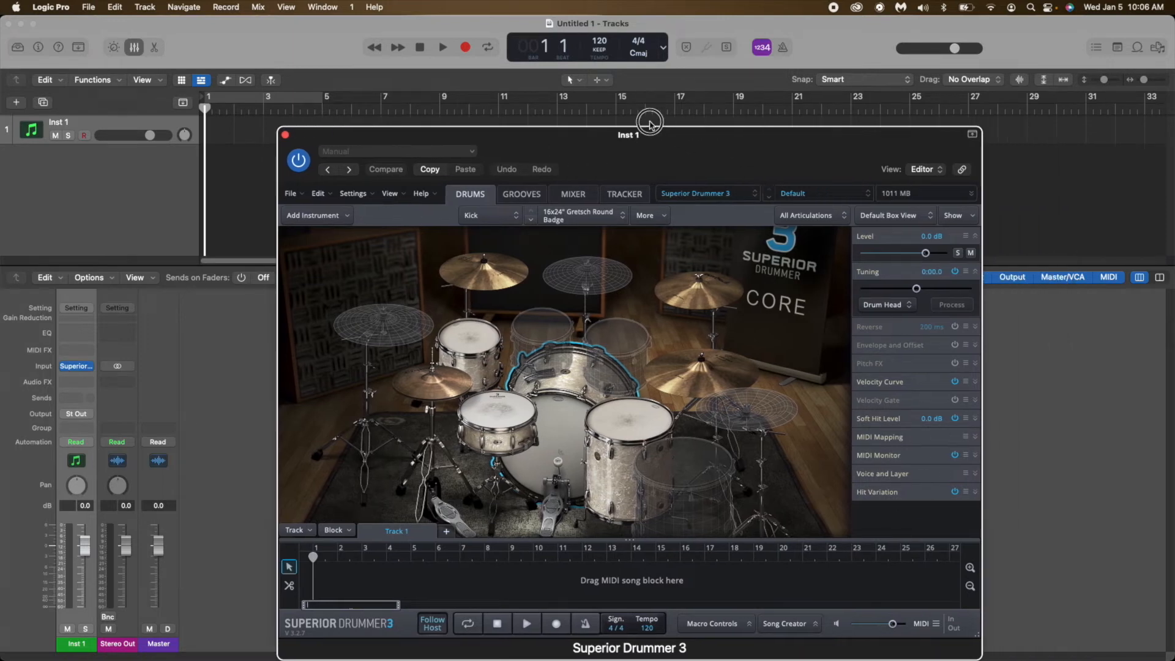
{"action": "left_click_drag", "start_coordinate": [739, 144], "coordinate": [648, 113]}
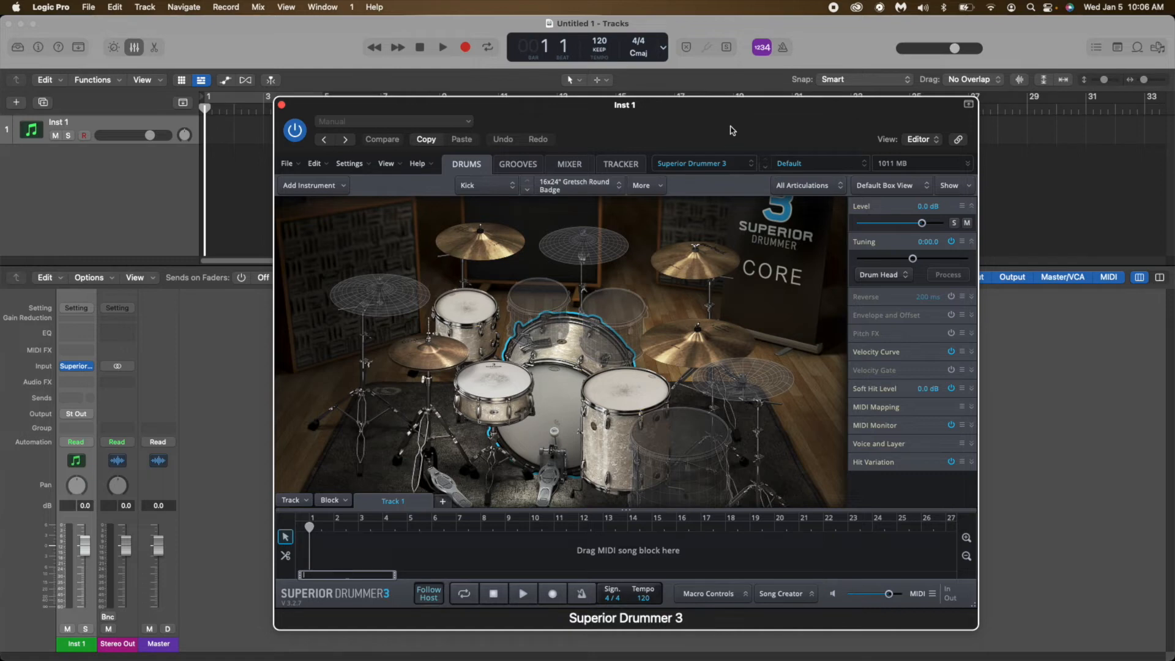
Load the Darkness sound library in the plug-in and audition its 5.5x14" Mapex Black Panther Steel snare.
{"action": "left_click", "coordinate": [709, 164]}
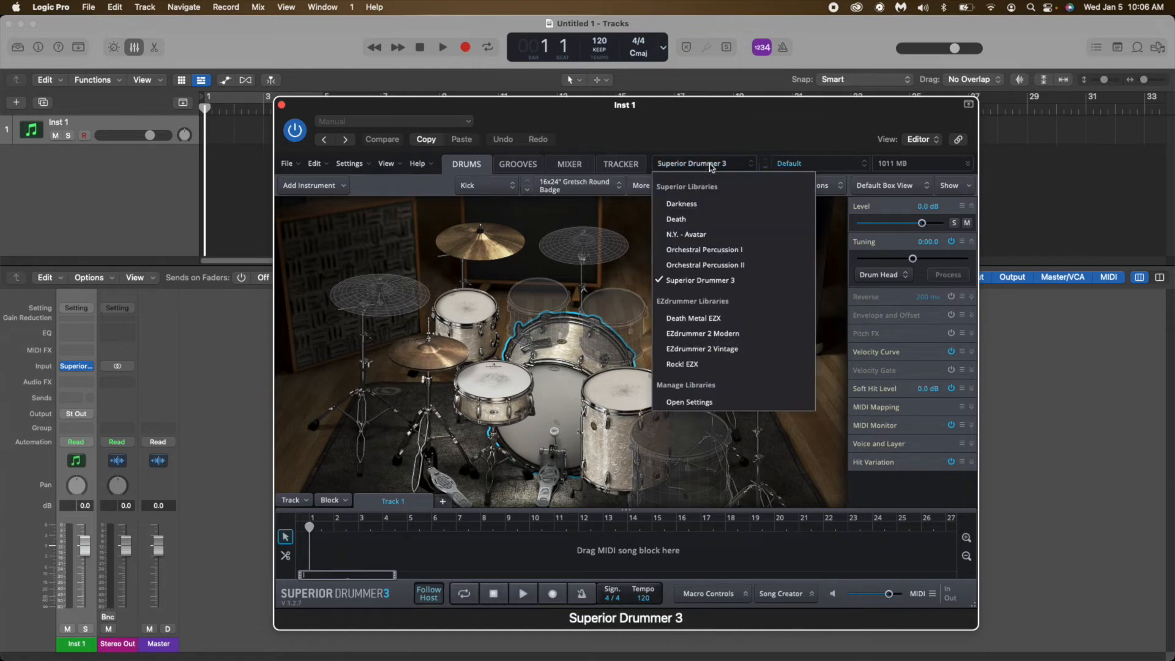
{"action": "left_click", "coordinate": [689, 208]}
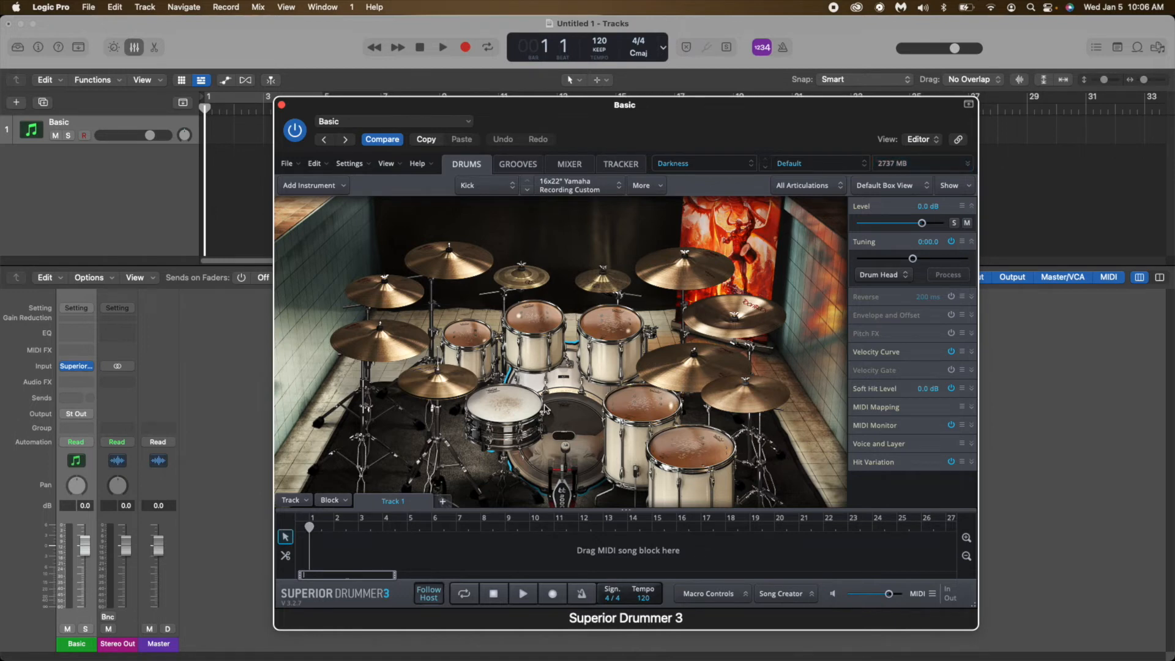
{"action": "left_click", "coordinate": [506, 404]}
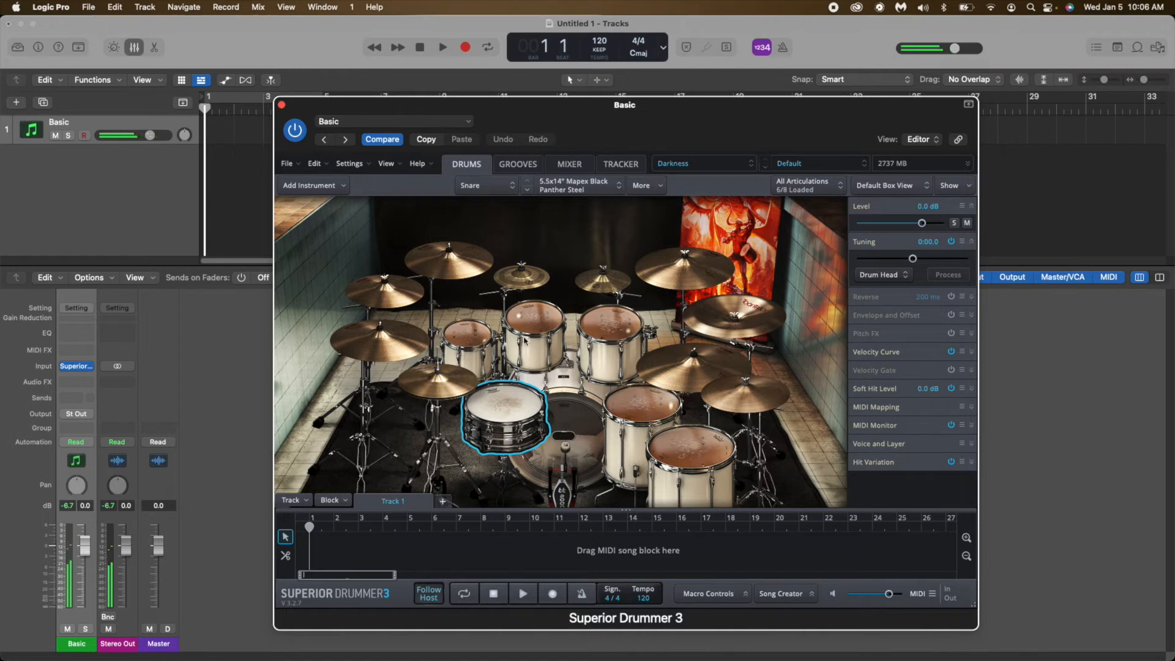
Set both the audio input and output devices to ZOOM L-20 Driver in the preferences and apply the change.
{"action": "left_click", "coordinate": [51, 7]}
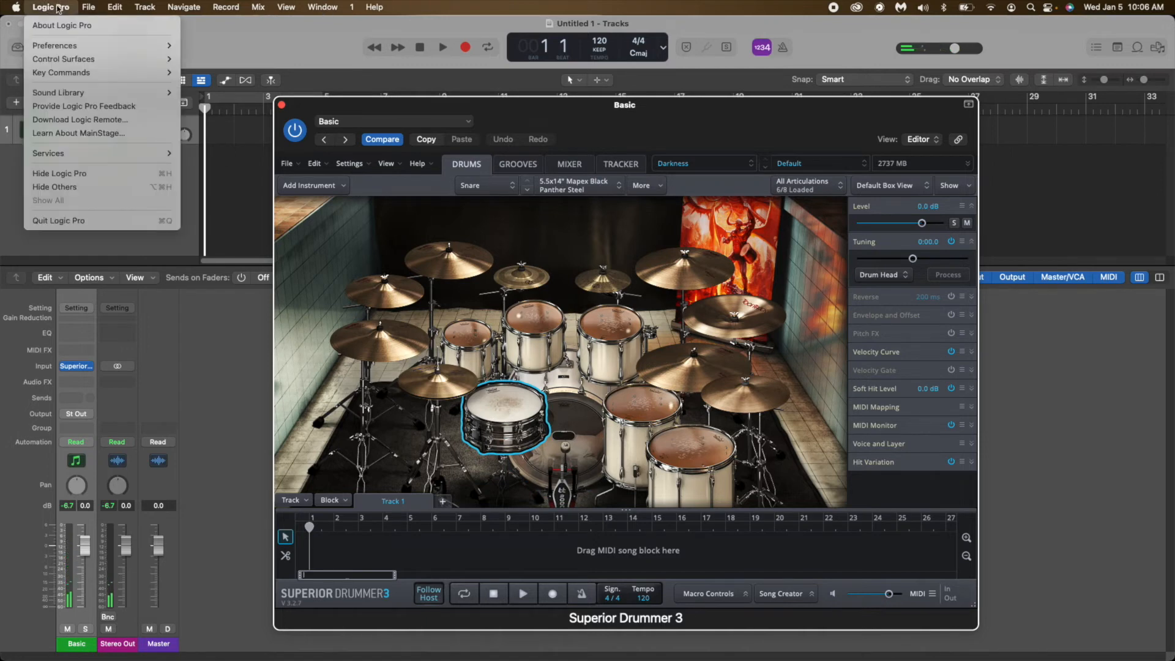
{"action": "mouse_move", "coordinate": [58, 48]}
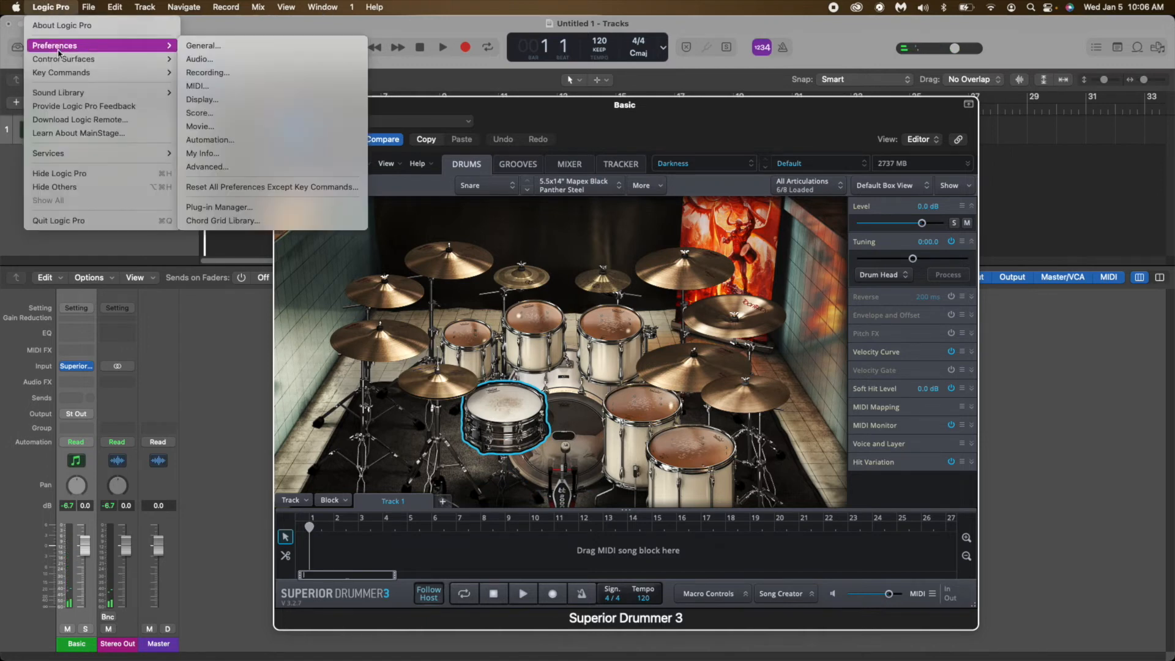
{"action": "left_click", "coordinate": [208, 60]}
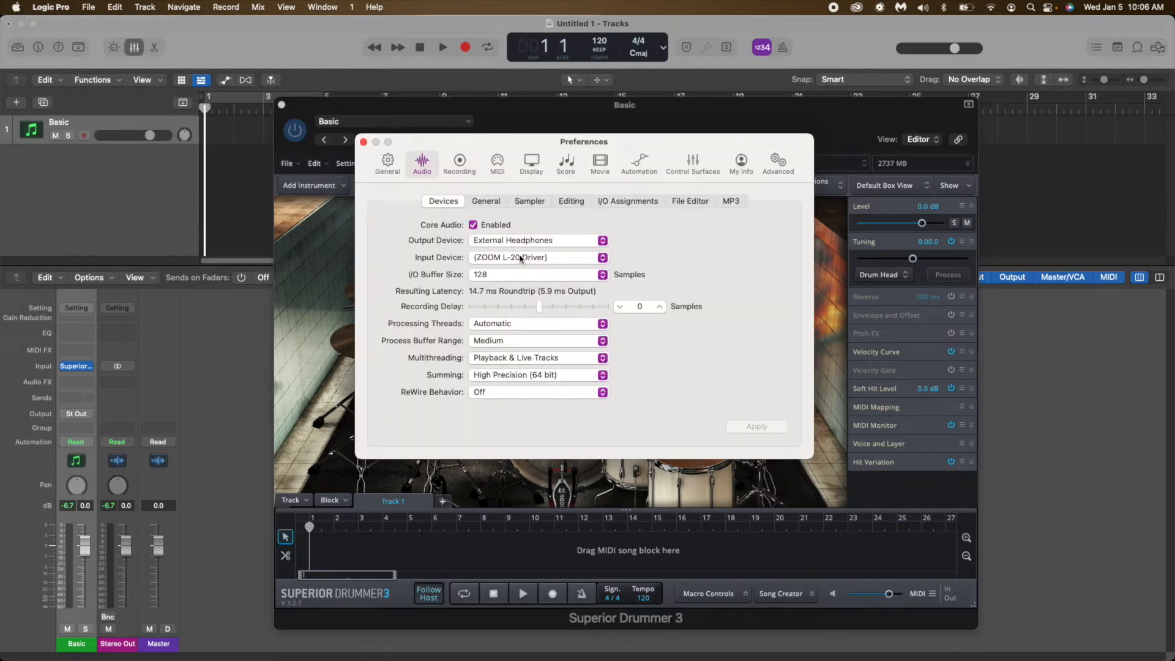
{"action": "left_click", "coordinate": [516, 257]}
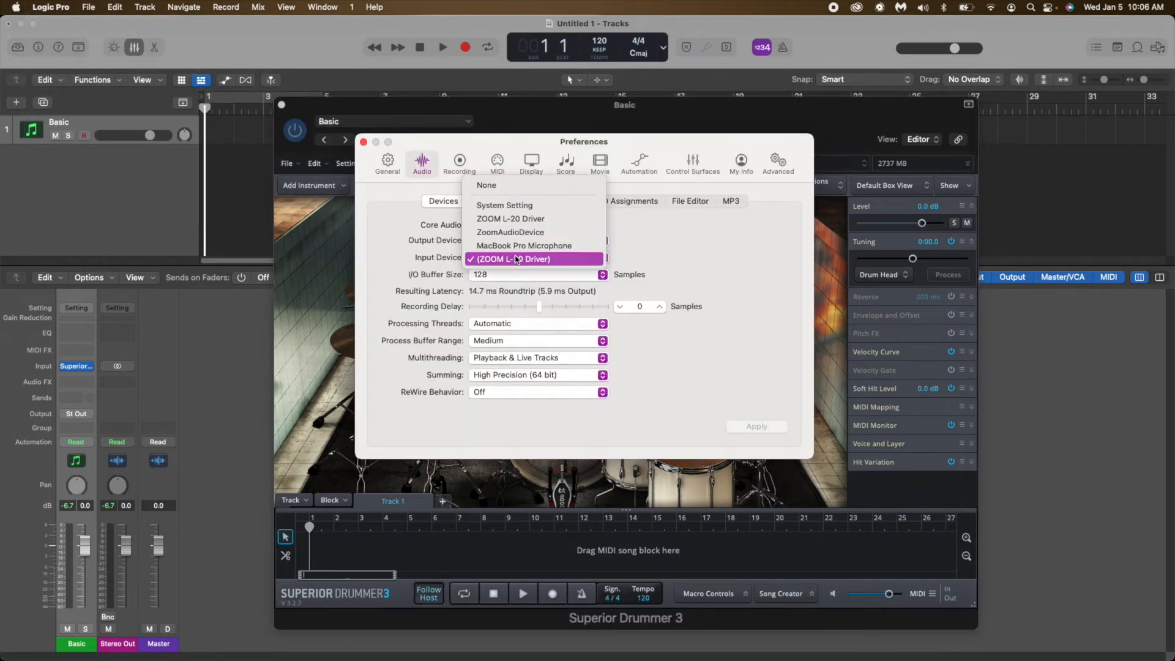
{"action": "left_click", "coordinate": [526, 224]}
{"action": "left_click", "coordinate": [551, 240]}
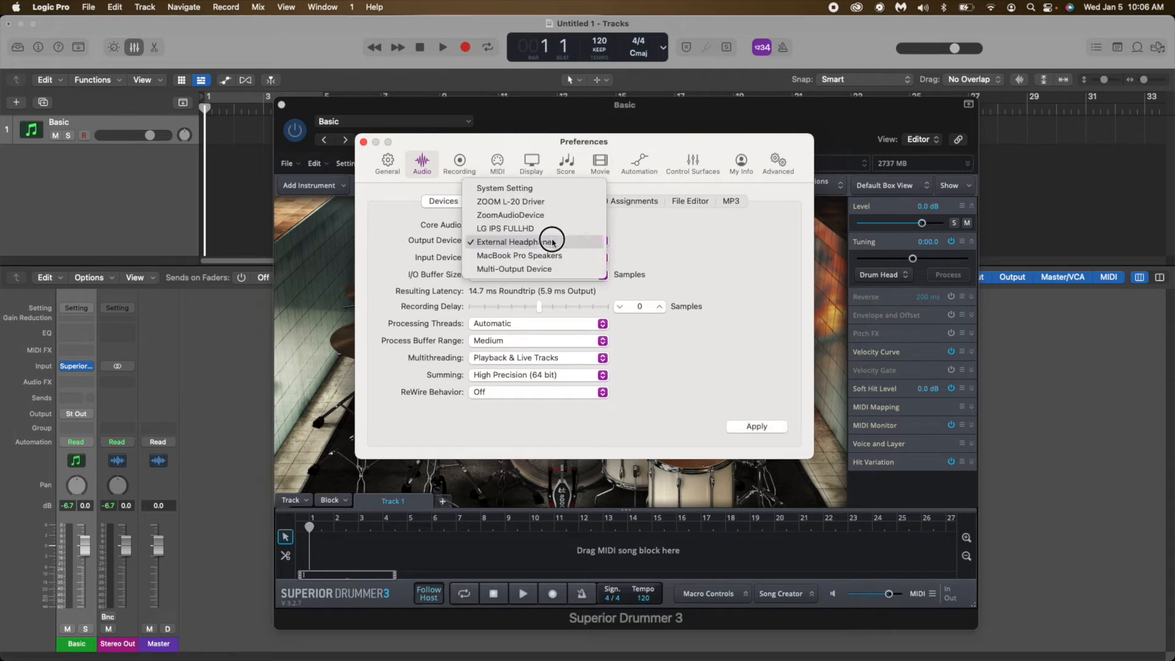
{"action": "left_click", "coordinate": [526, 227]}
{"action": "left_click", "coordinate": [759, 426]}
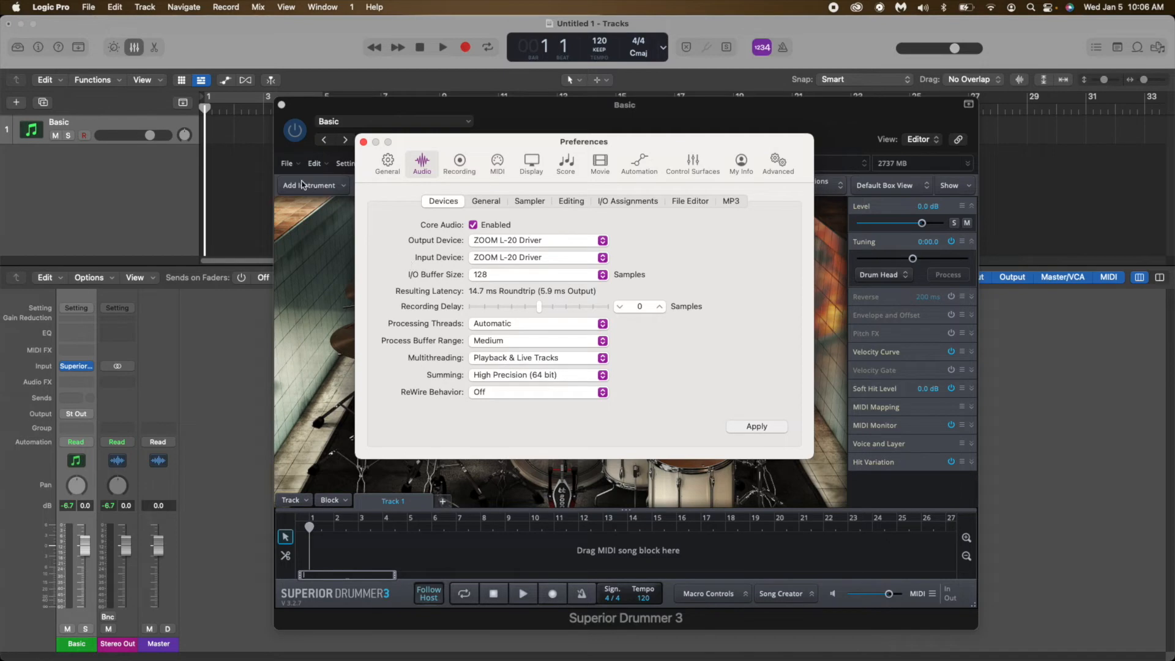
{"action": "left_click", "coordinate": [363, 142]}
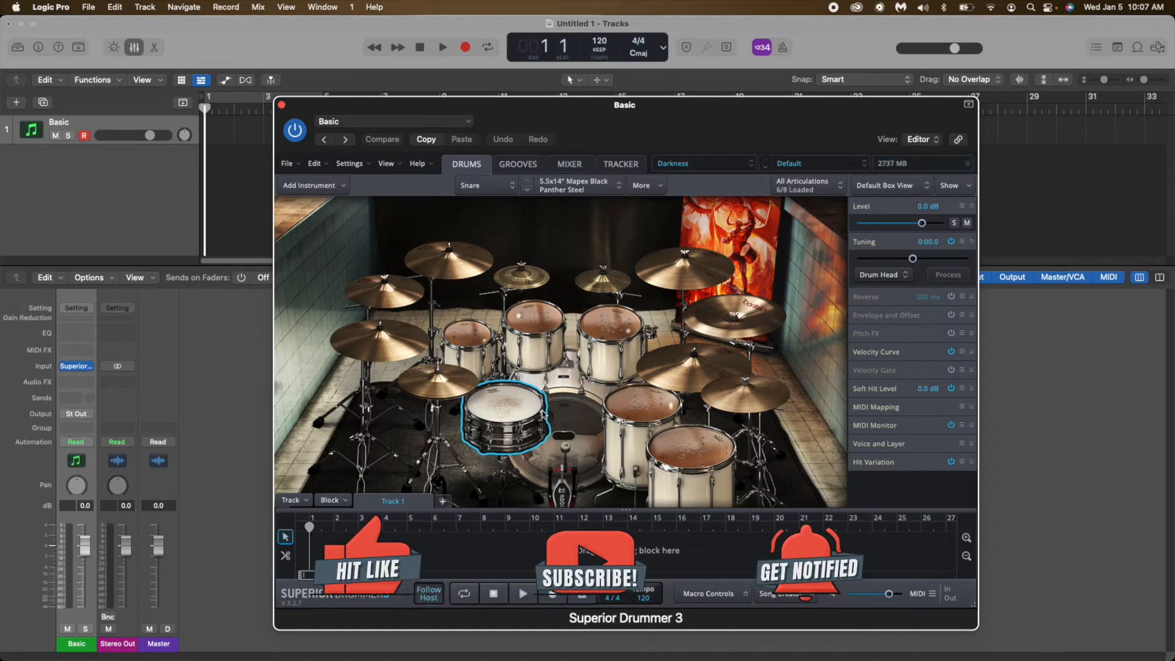
Audition the Darkness kit's snare, kick and toms in the plug-in, finishing on the 16x22" Yamaha Recording Custom kick.
{"action": "left_click", "coordinate": [525, 414]}
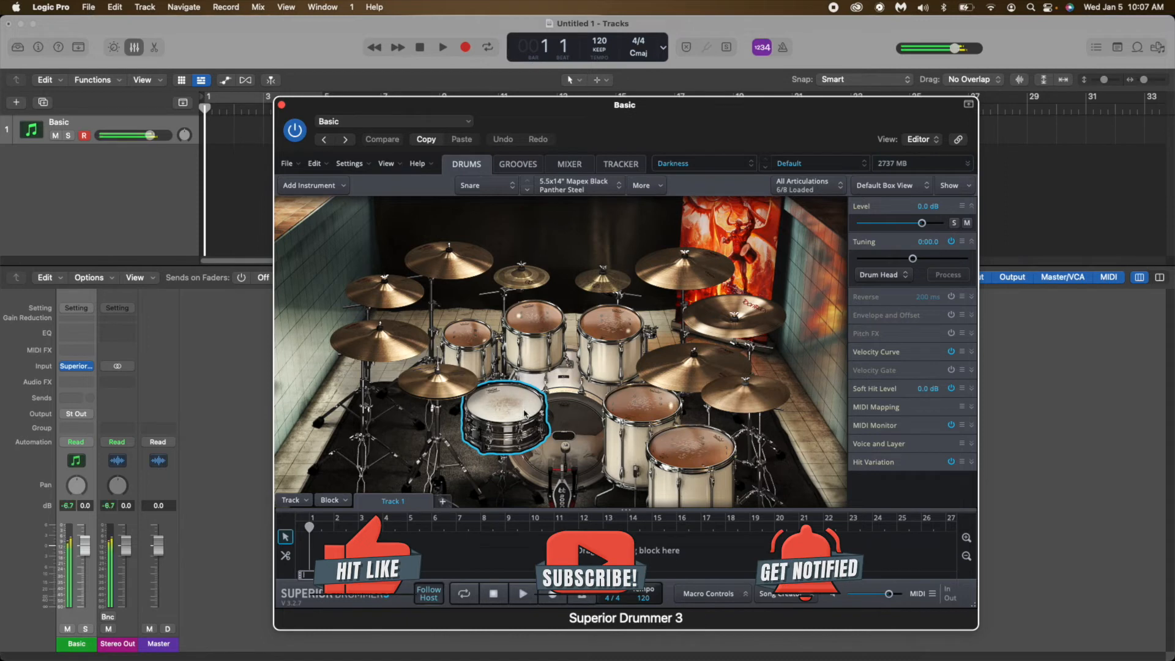
{"action": "left_click", "coordinate": [569, 413]}
{"action": "left_click", "coordinate": [476, 333]}
{"action": "left_click", "coordinate": [535, 321]}
{"action": "left_click", "coordinate": [609, 324]}
{"action": "left_click", "coordinate": [640, 406]}
{"action": "left_click", "coordinate": [677, 442]}
{"action": "left_click", "coordinate": [572, 428]}
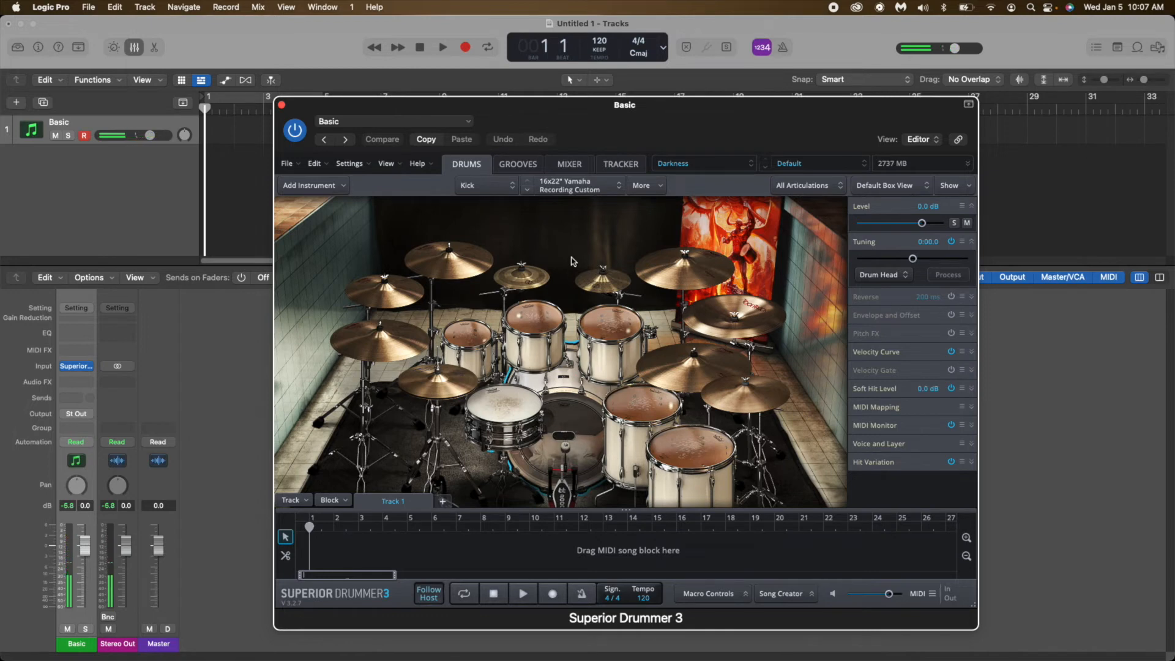
{"action": "left_click", "coordinate": [564, 420]}
{"action": "left_click", "coordinate": [564, 420]}
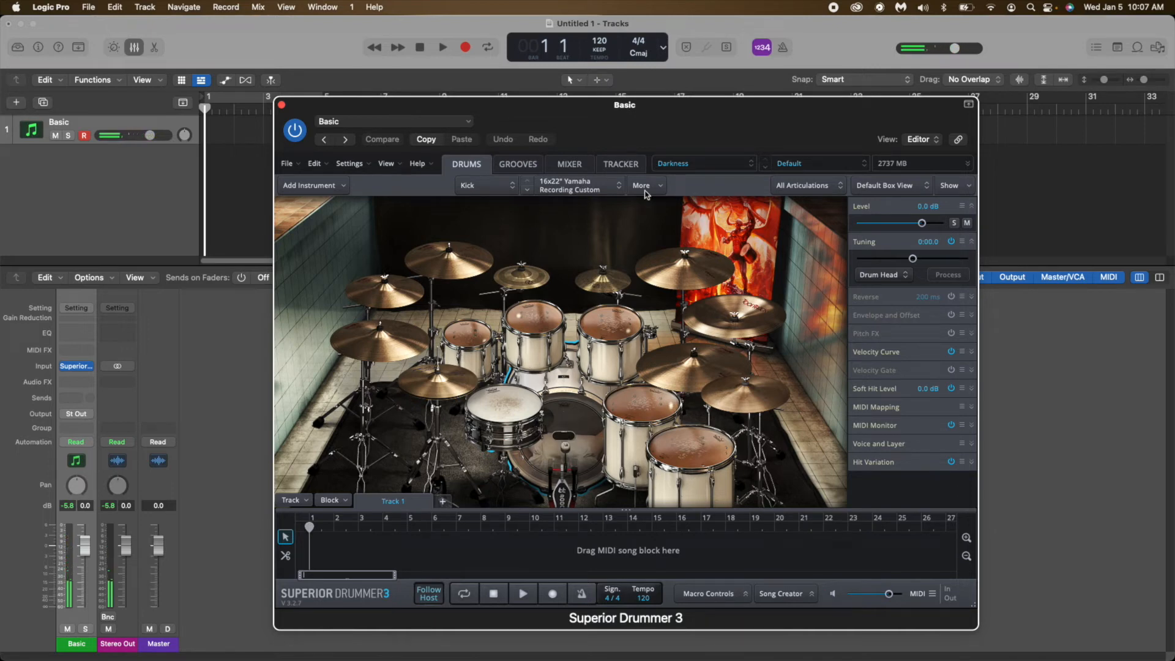
Browse to the Metal Fusion grooves, start recording in the project and preview the Verse 01 Airy 120 BPM groove.
{"action": "left_click", "coordinate": [530, 170]}
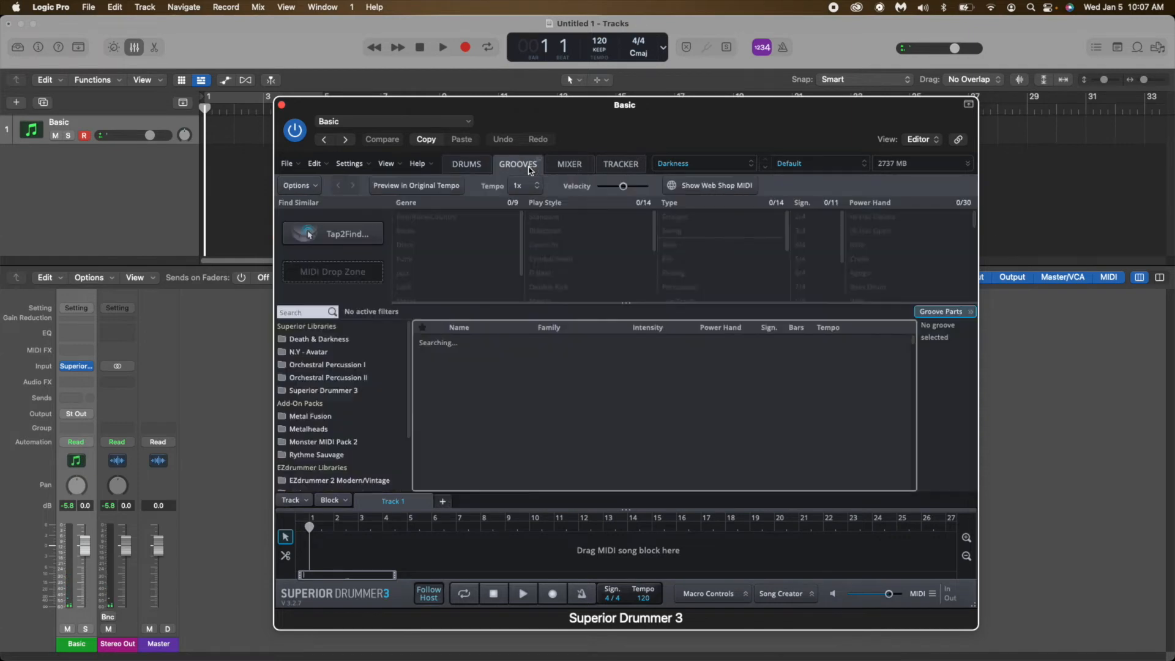
{"action": "left_click", "coordinate": [308, 416]}
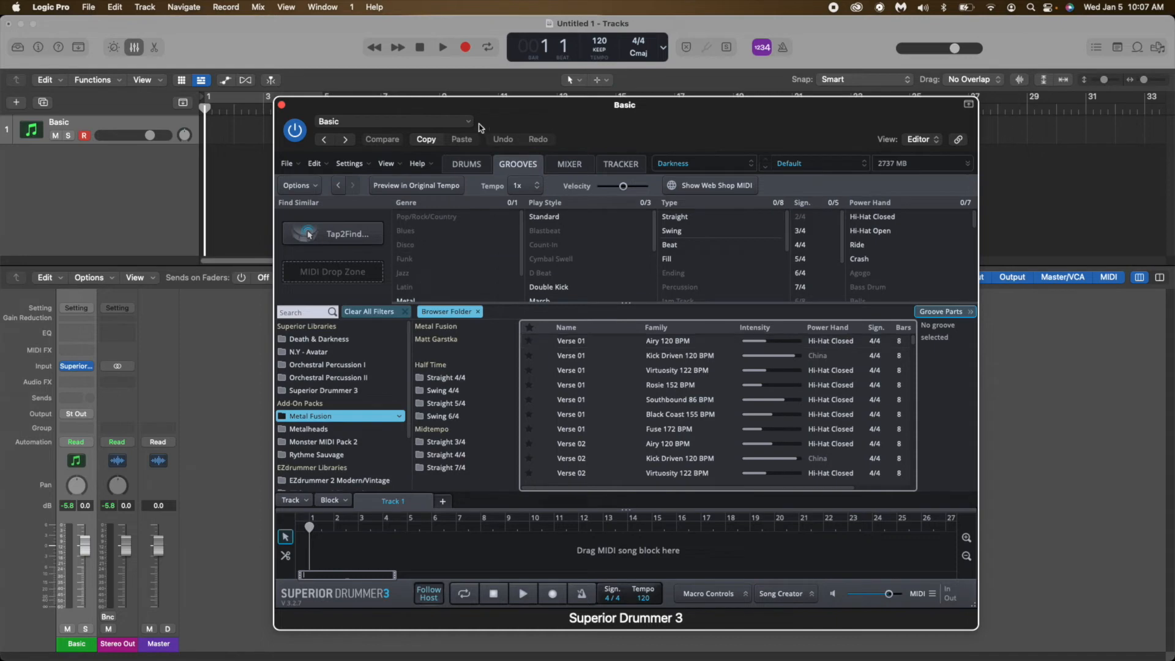
{"action": "left_click", "coordinate": [466, 48]}
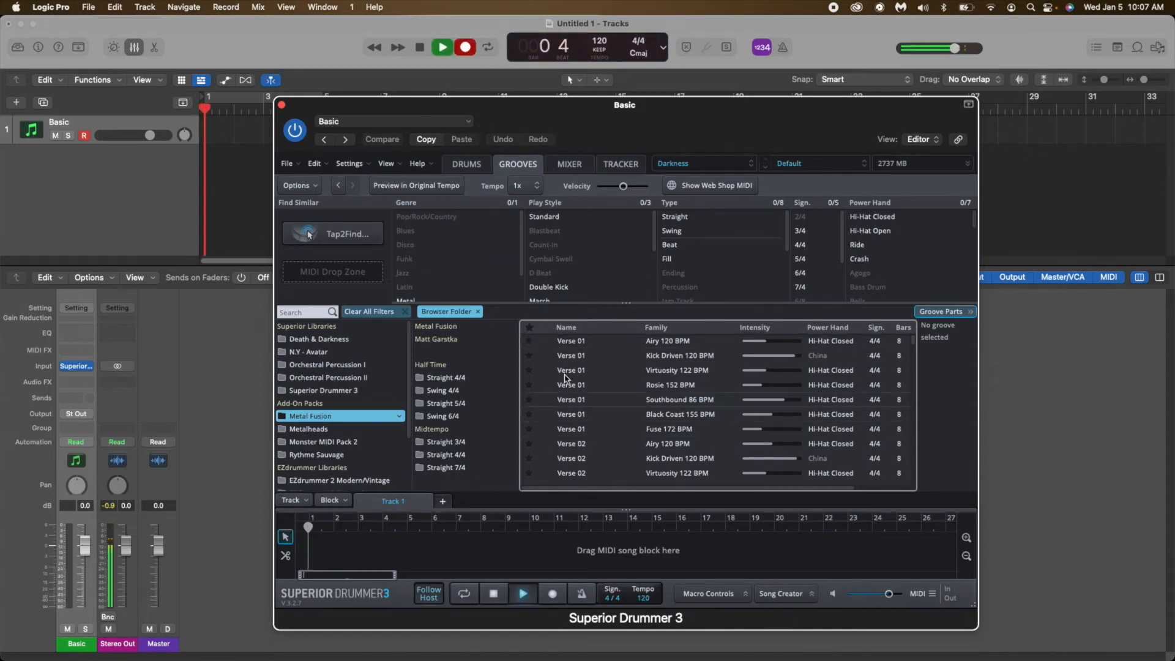
{"action": "left_click", "coordinate": [547, 342]}
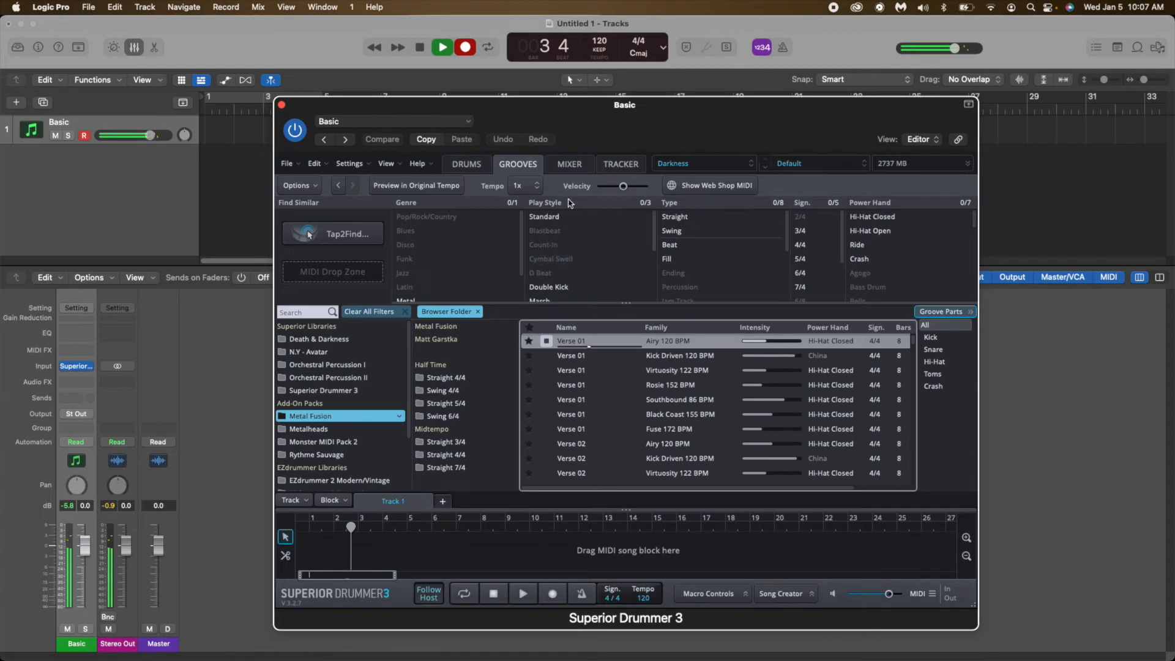
Move the plug-in window clear of the track's first bars and stop the recording.
{"action": "left_click_drag", "start_coordinate": [582, 114], "coordinate": [685, 106]}
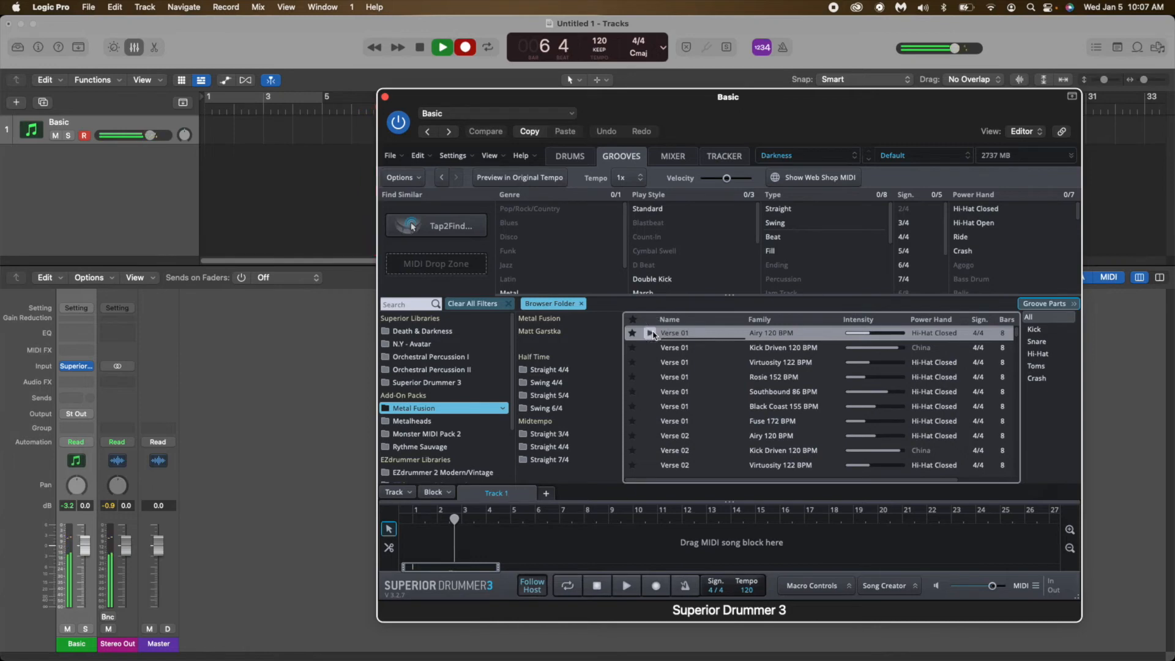
{"action": "left_click_drag", "start_coordinate": [672, 96], "coordinate": [756, 124]}
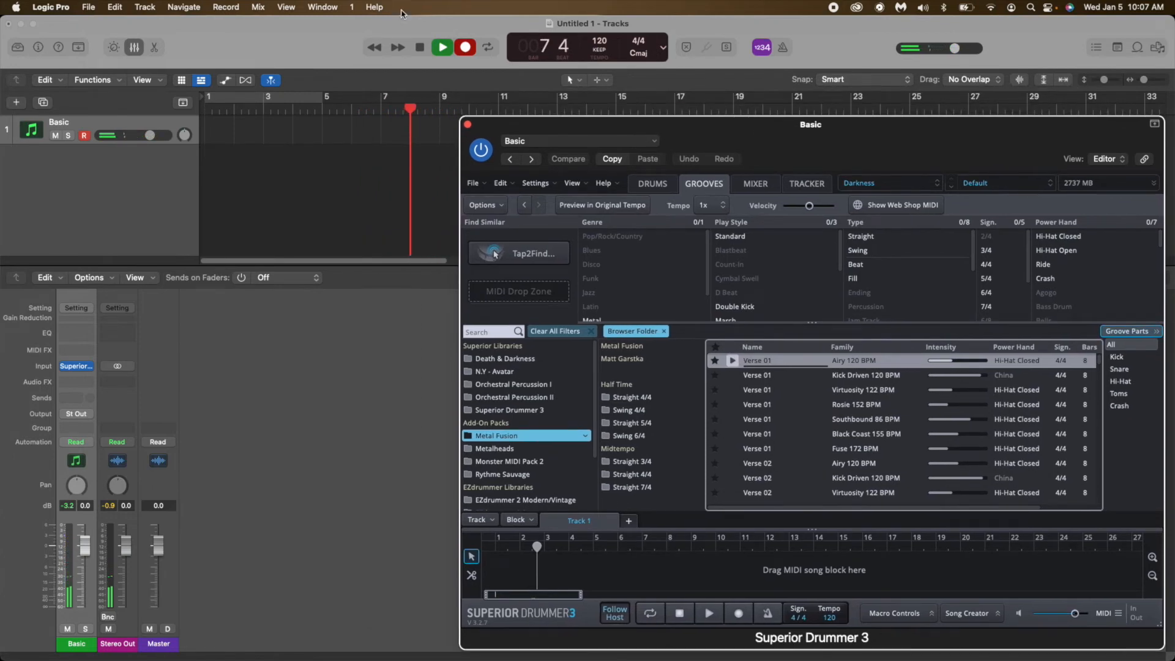
{"action": "left_click", "coordinate": [421, 47]}
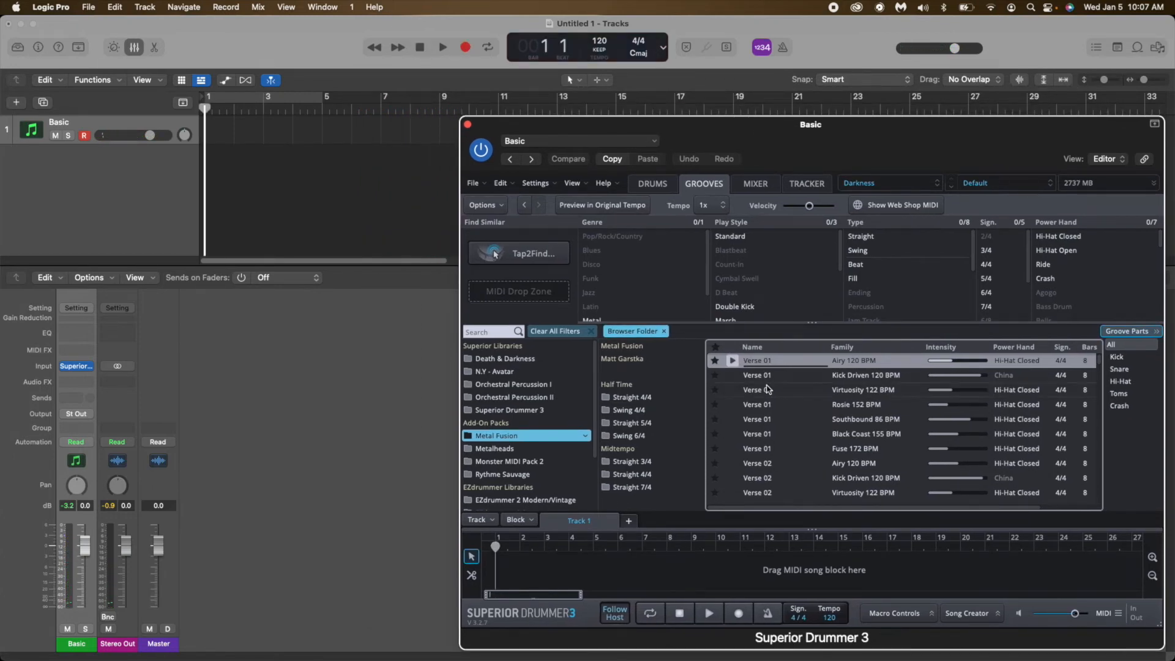
Place the Verse 01 Airy 120 BPM groove on the Basic track at bar 5 and play it in the project.
{"action": "left_click_drag", "start_coordinate": [790, 363], "coordinate": [329, 132]}
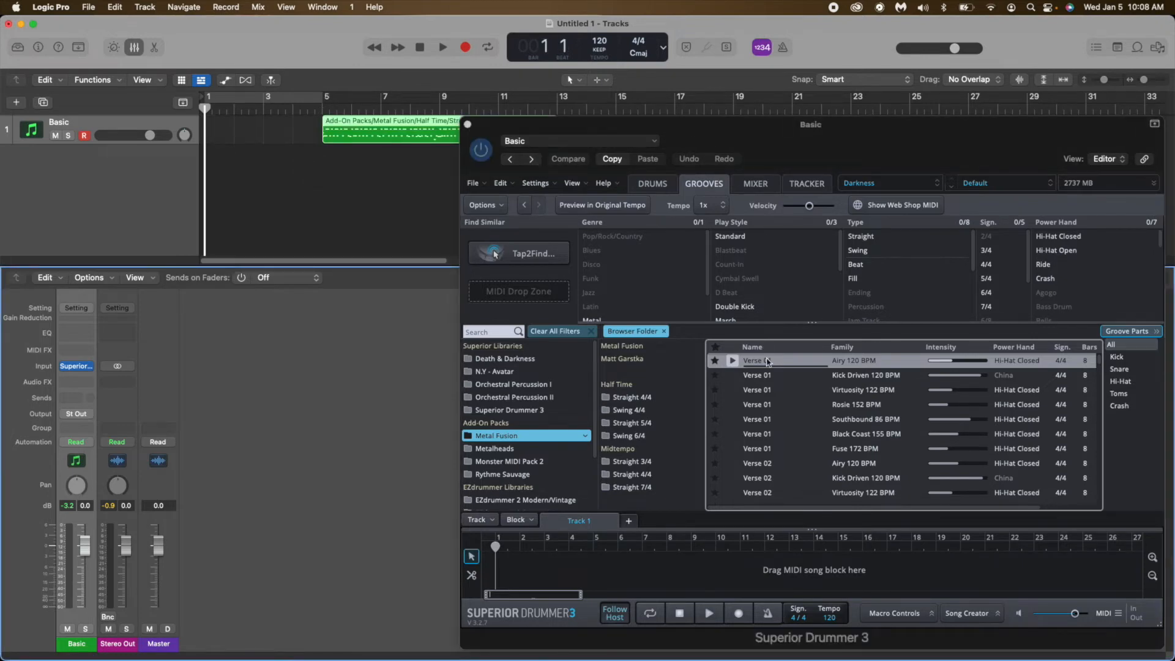
{"action": "left_click", "coordinate": [293, 109]}
{"action": "left_click", "coordinate": [442, 48]}
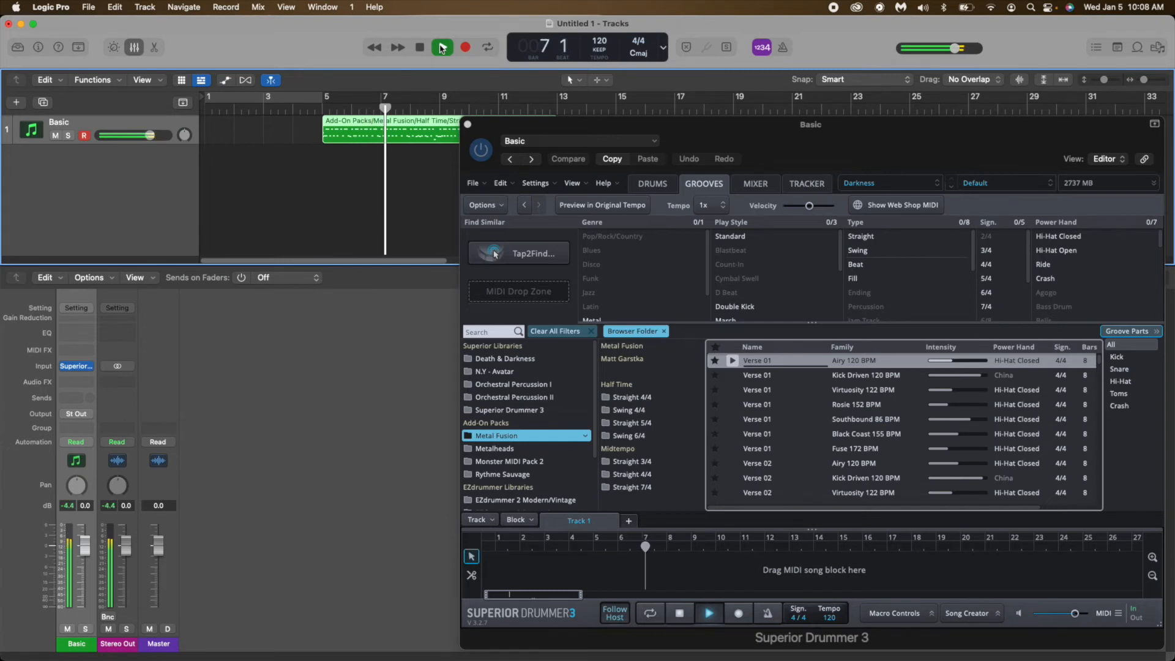
{"action": "left_click", "coordinate": [442, 48]}
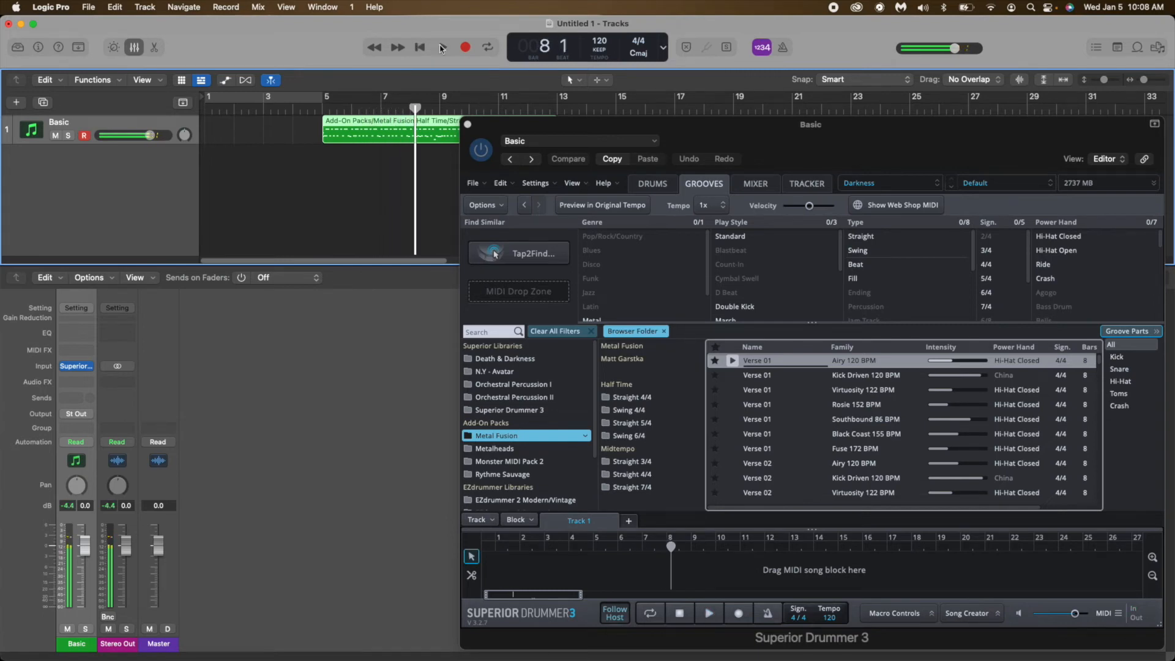
Close the Superior Drummer 3 window and open the groove's MIDI region in the Score editor.
{"action": "left_click", "coordinate": [467, 125]}
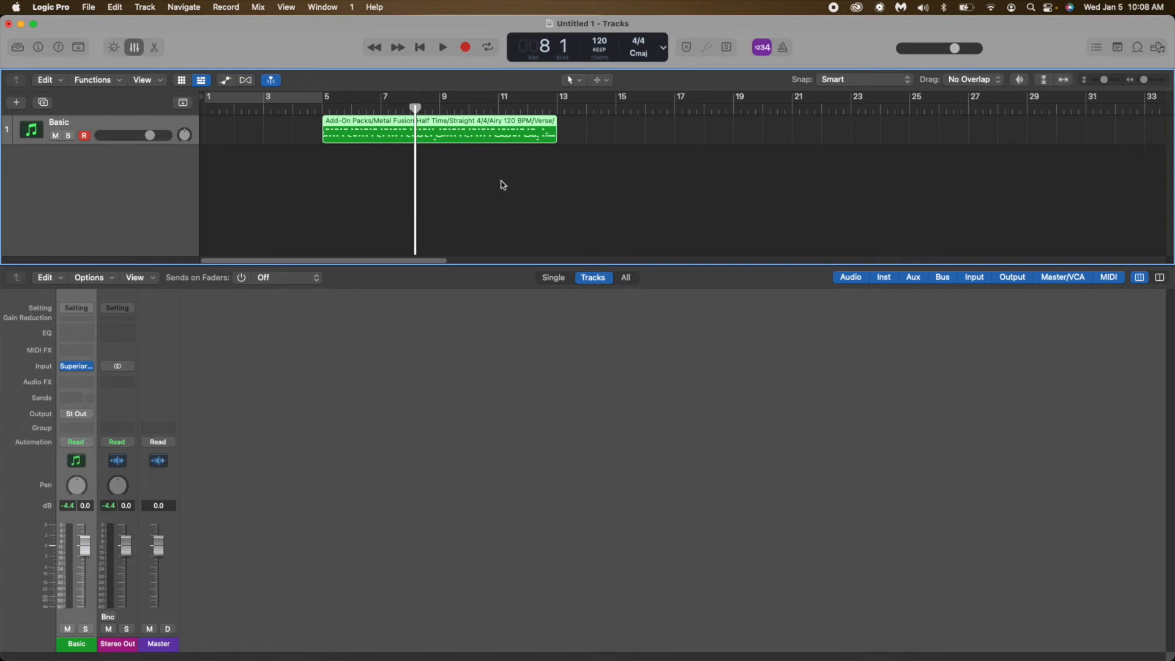
{"action": "double_click", "coordinate": [498, 123]}
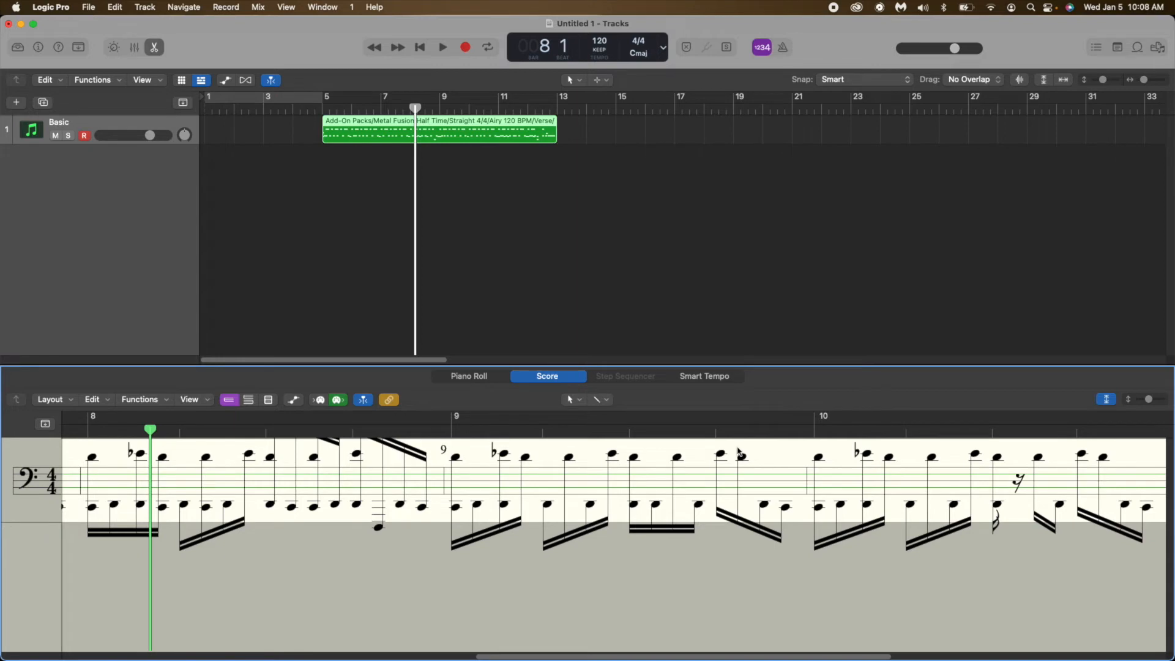
Delete the groove region from the Basic track and hide the editor.
{"action": "left_click", "coordinate": [406, 128]}
{"action": "key", "text": "Delete"}
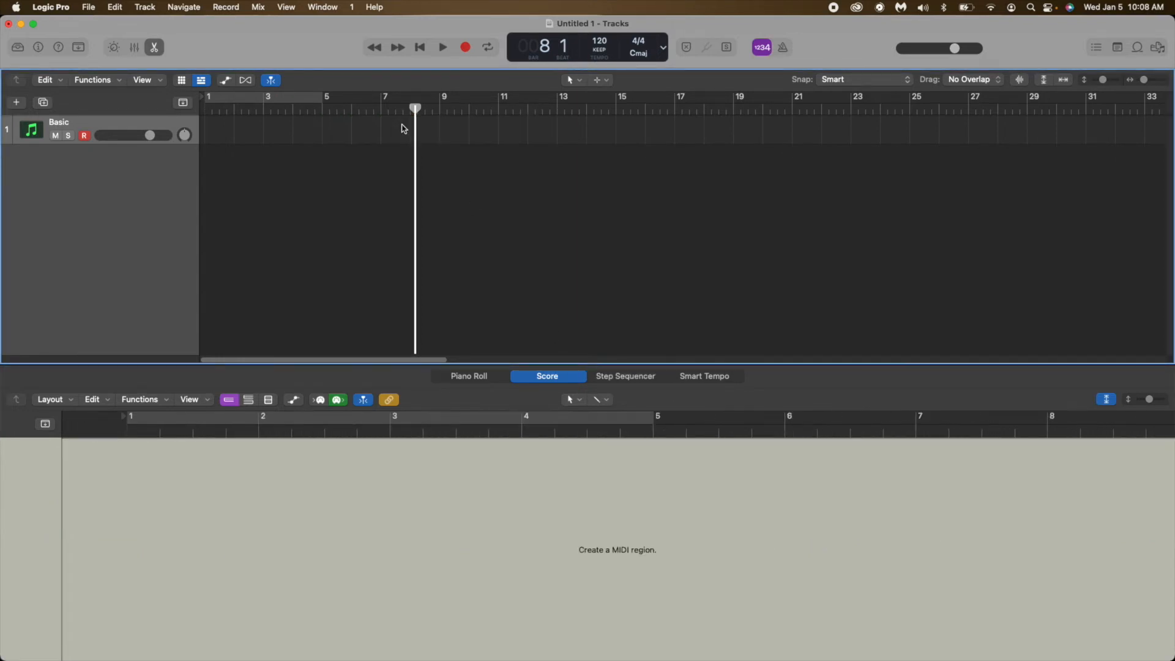
{"action": "left_click", "coordinate": [154, 48]}
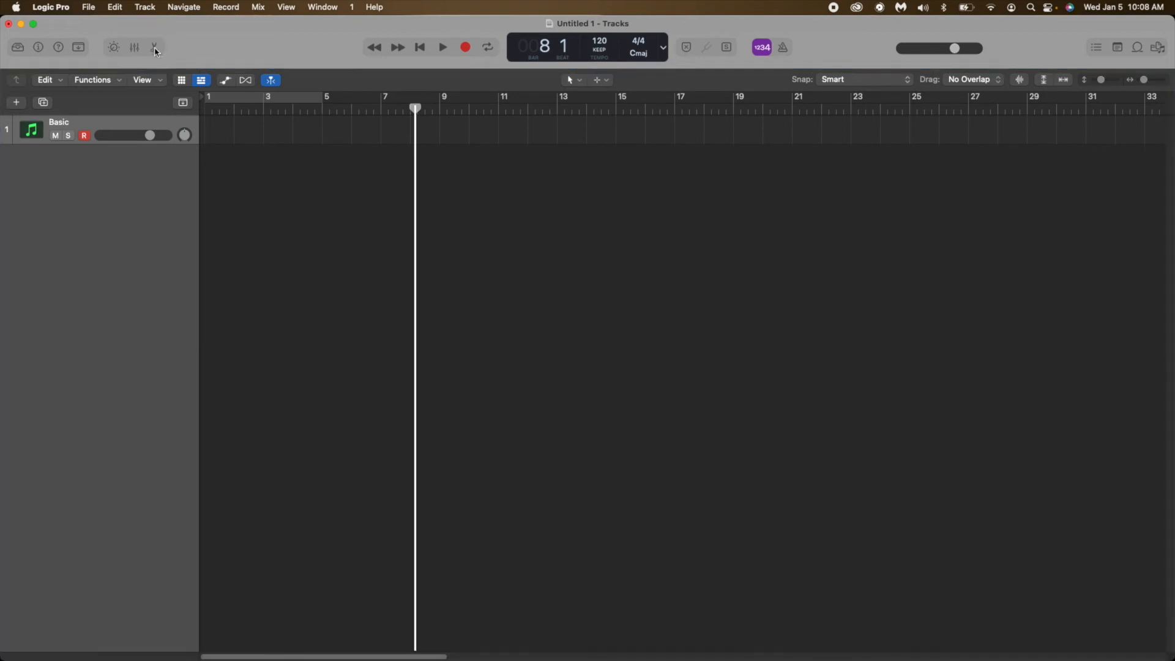